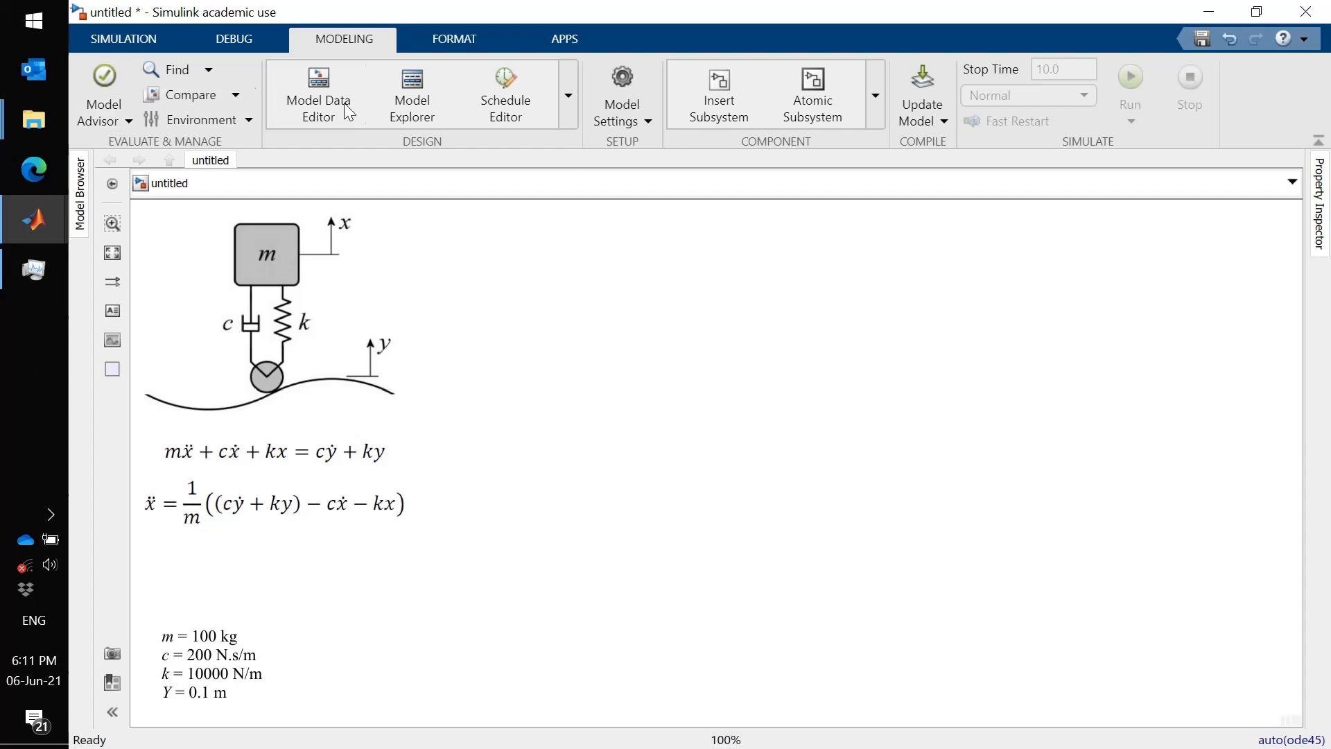
# - Add an Integrator block from the Continuous library to the model
pyautogui.click(133, 40)
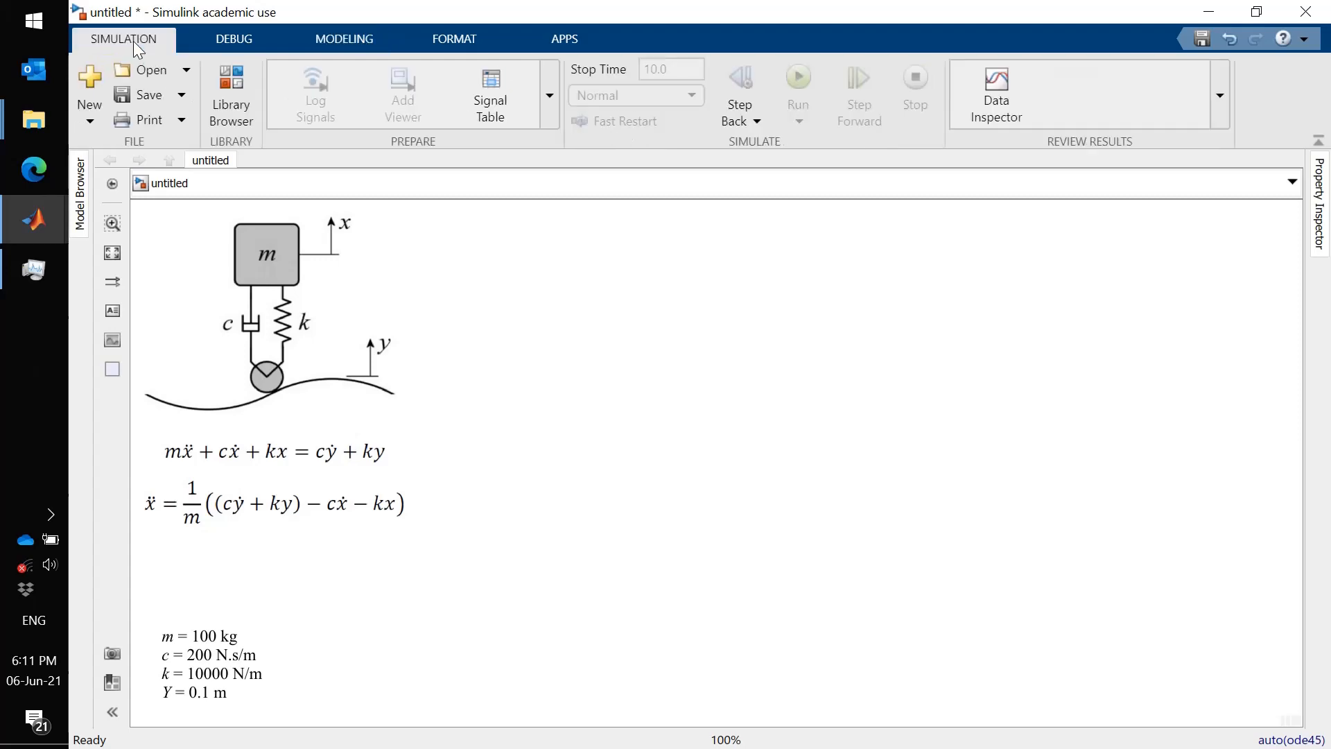
pyautogui.click(230, 83)
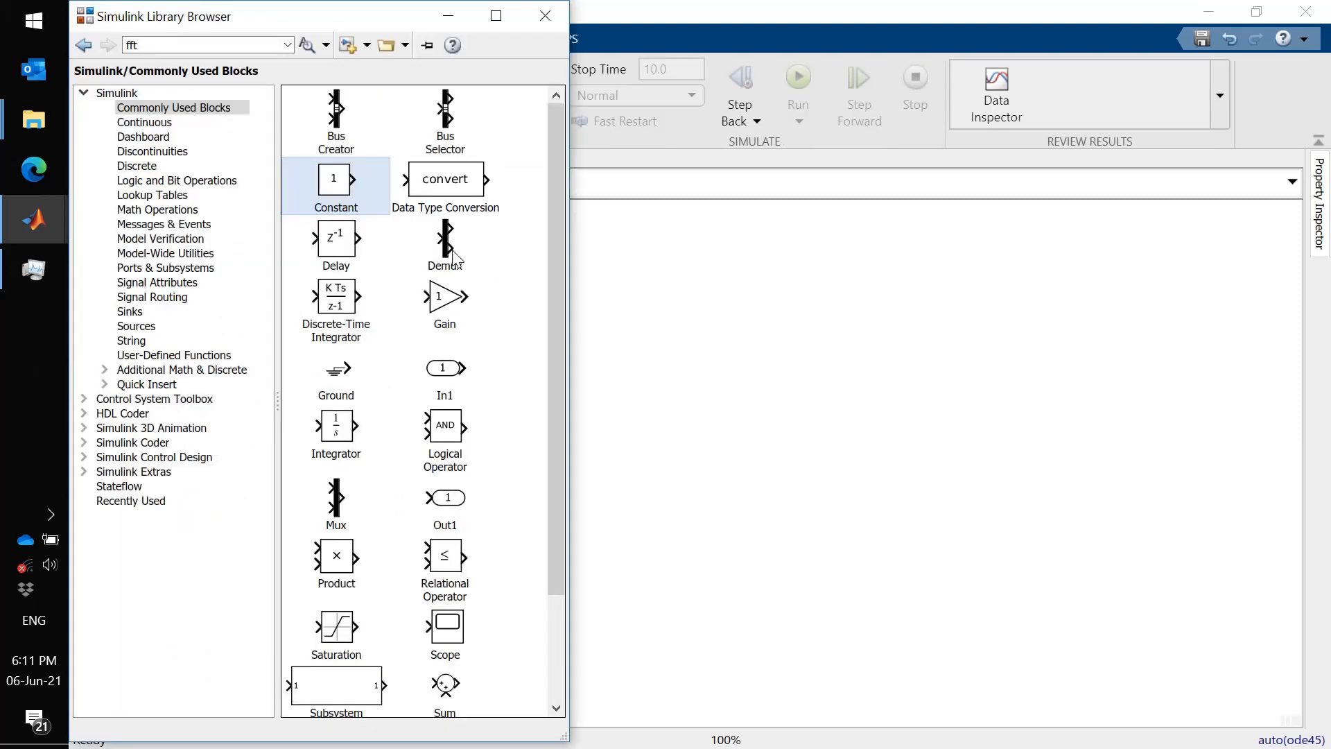
pyautogui.click(148, 123)
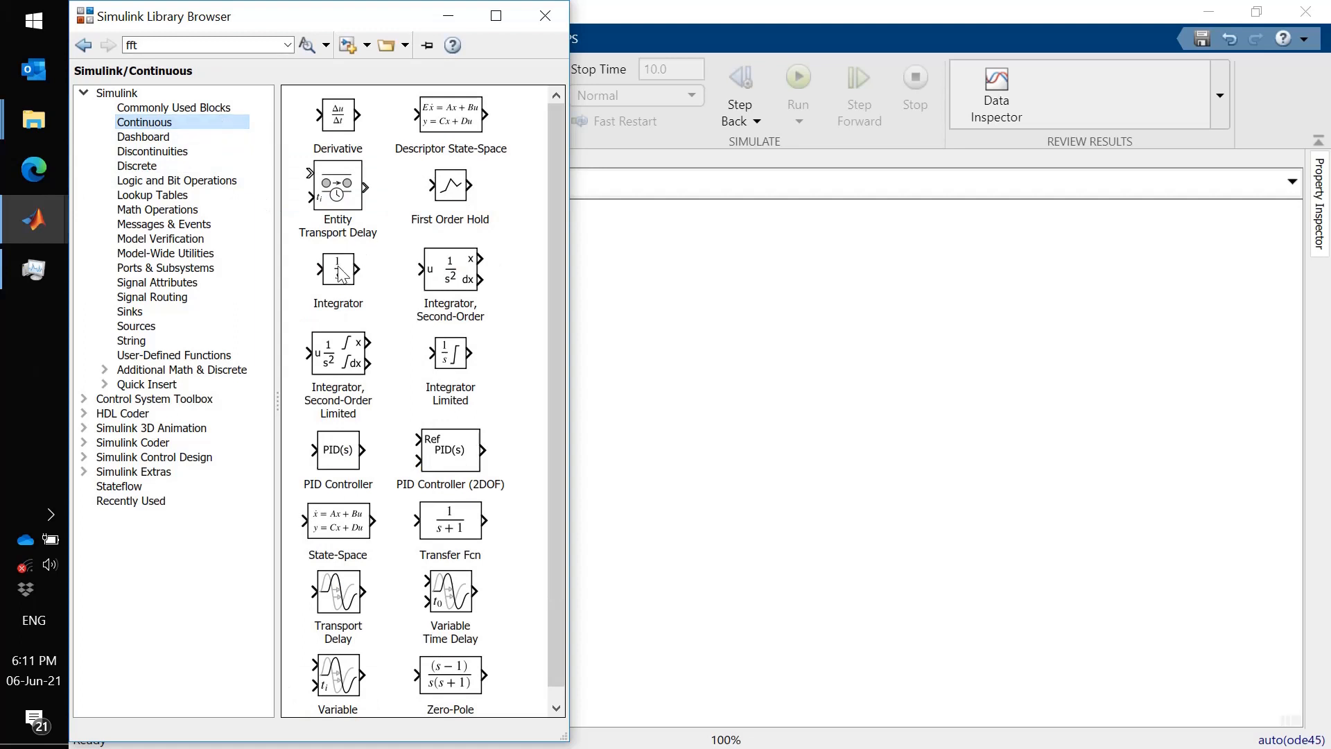
pyautogui.moveTo(340, 275); pyautogui.dragTo(671, 372)
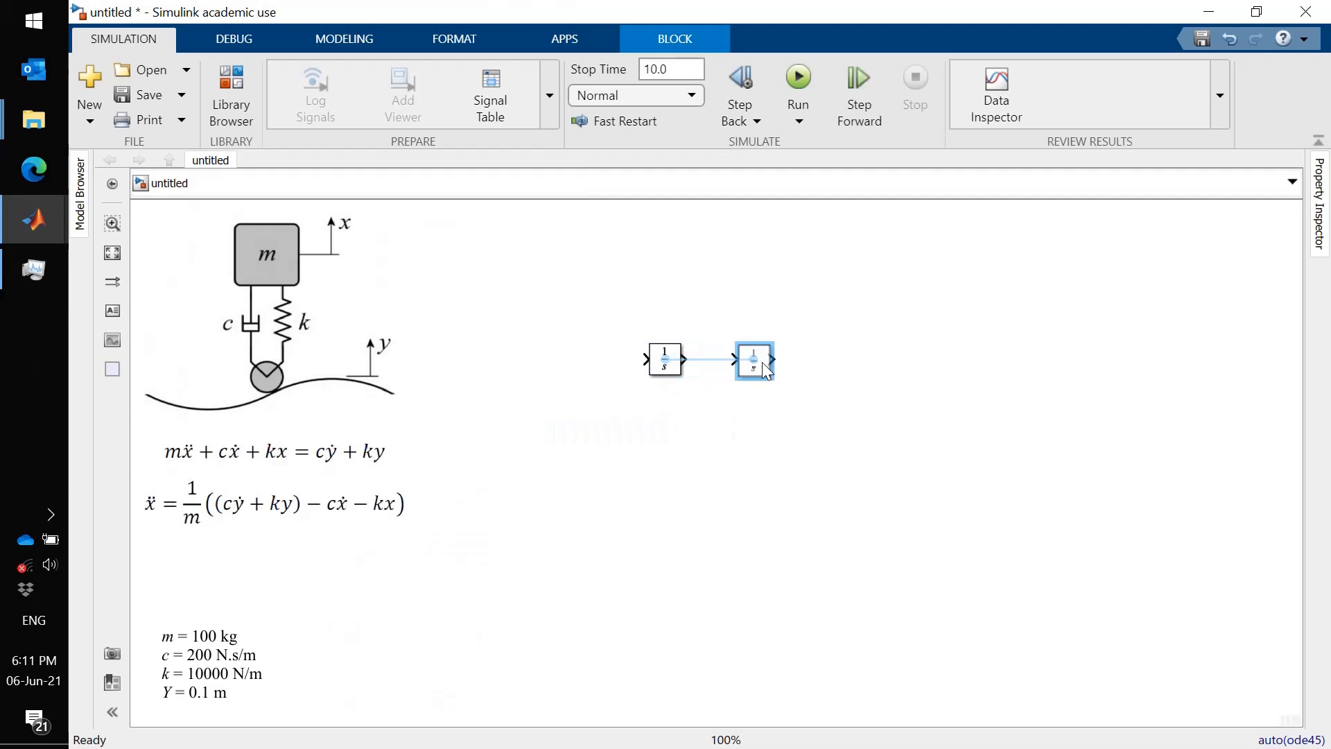
# - Duplicate the Integrator and connect the first integrator's output to the second integrator's input
pyautogui.rightClick(763, 362)
pyautogui.click(784, 374)
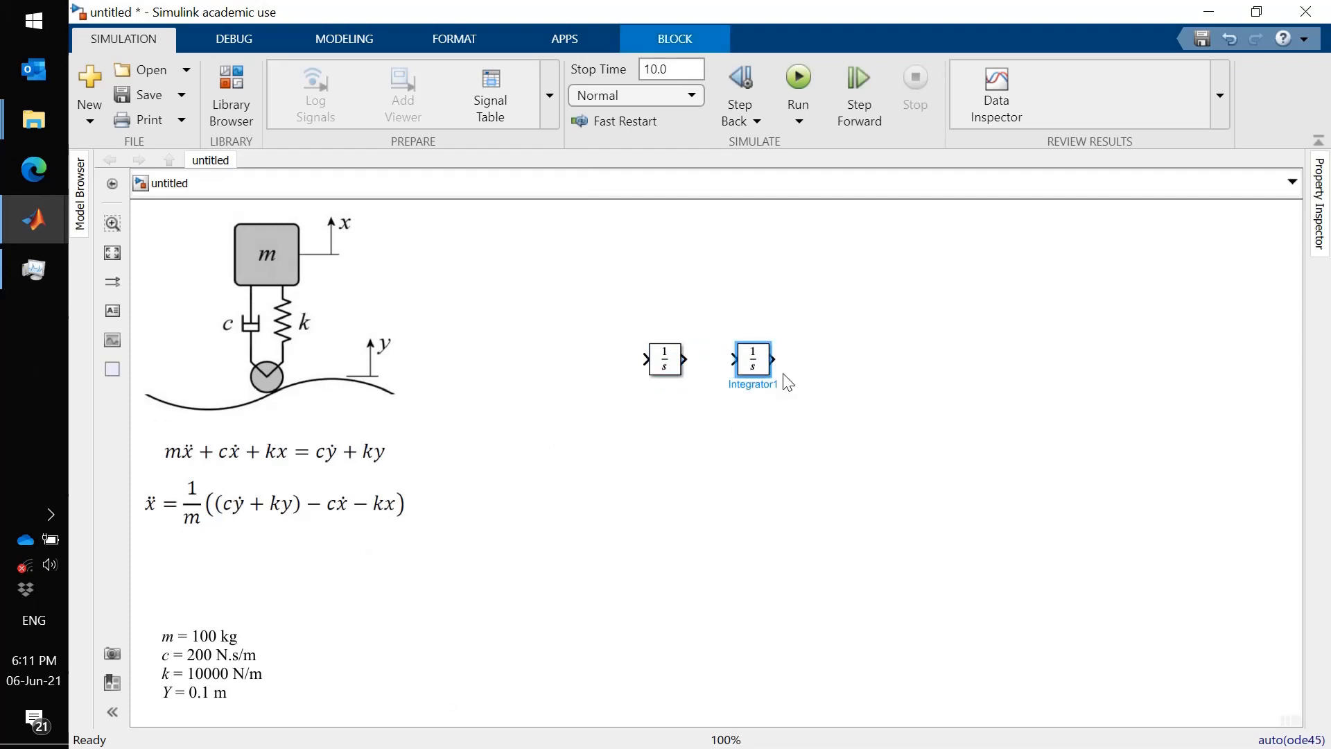
pyautogui.moveTo(685, 359); pyautogui.dragTo(734, 360)
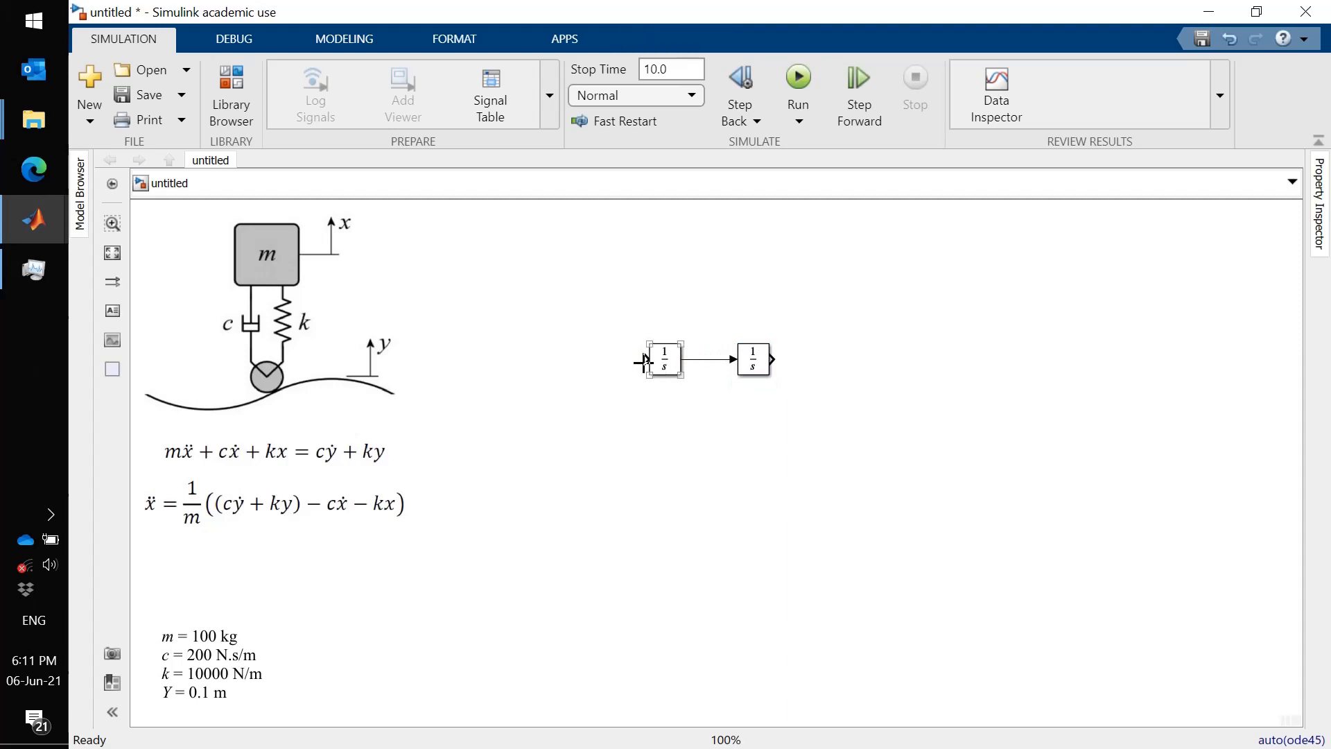
# - Draw an input signal line into the first integrator and label it ddx
pyautogui.moveTo(644, 360); pyautogui.dragTo(584, 360)
pyautogui.doubleClick(626, 360)
pyautogui.write('dxx')
pyautogui.press('Escape')
pyautogui.click(622, 351)
pyautogui.press('BackSpace')
pyautogui.press('BackSpace')
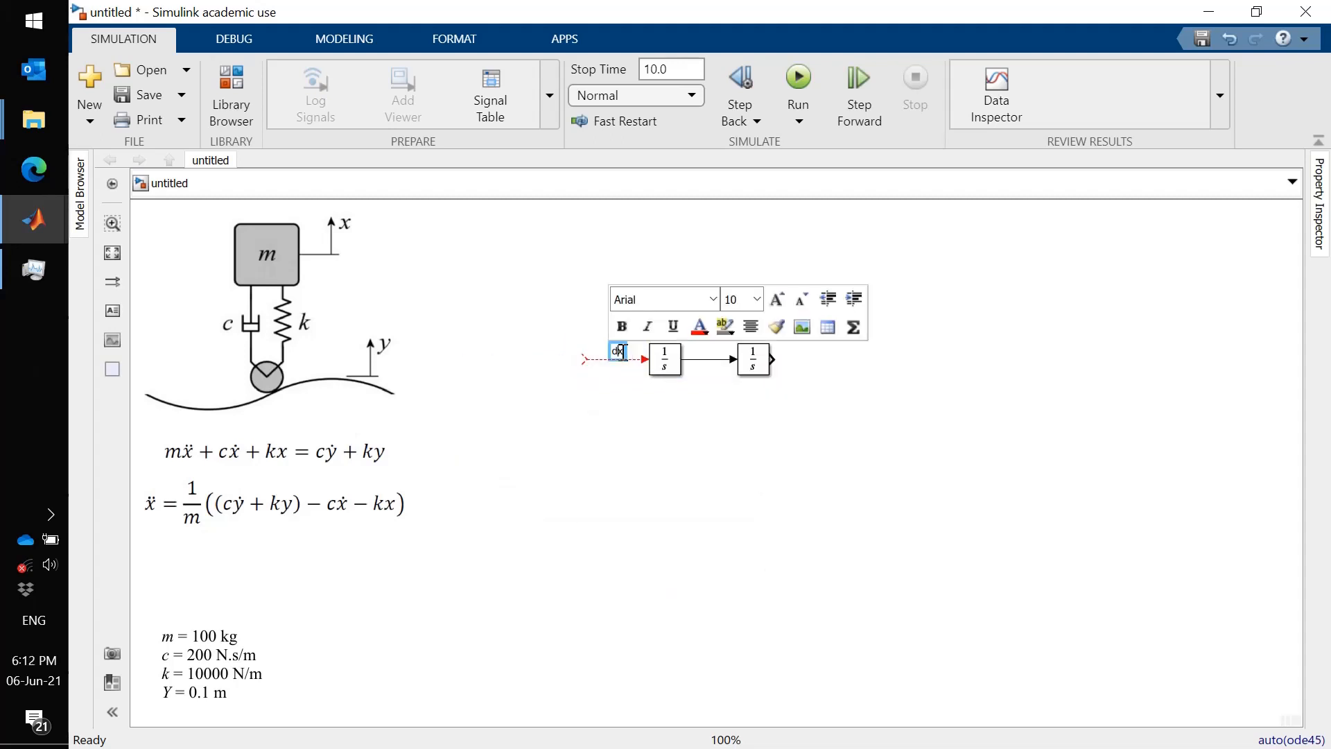
pyautogui.write('dx')
pyautogui.click(683, 414)
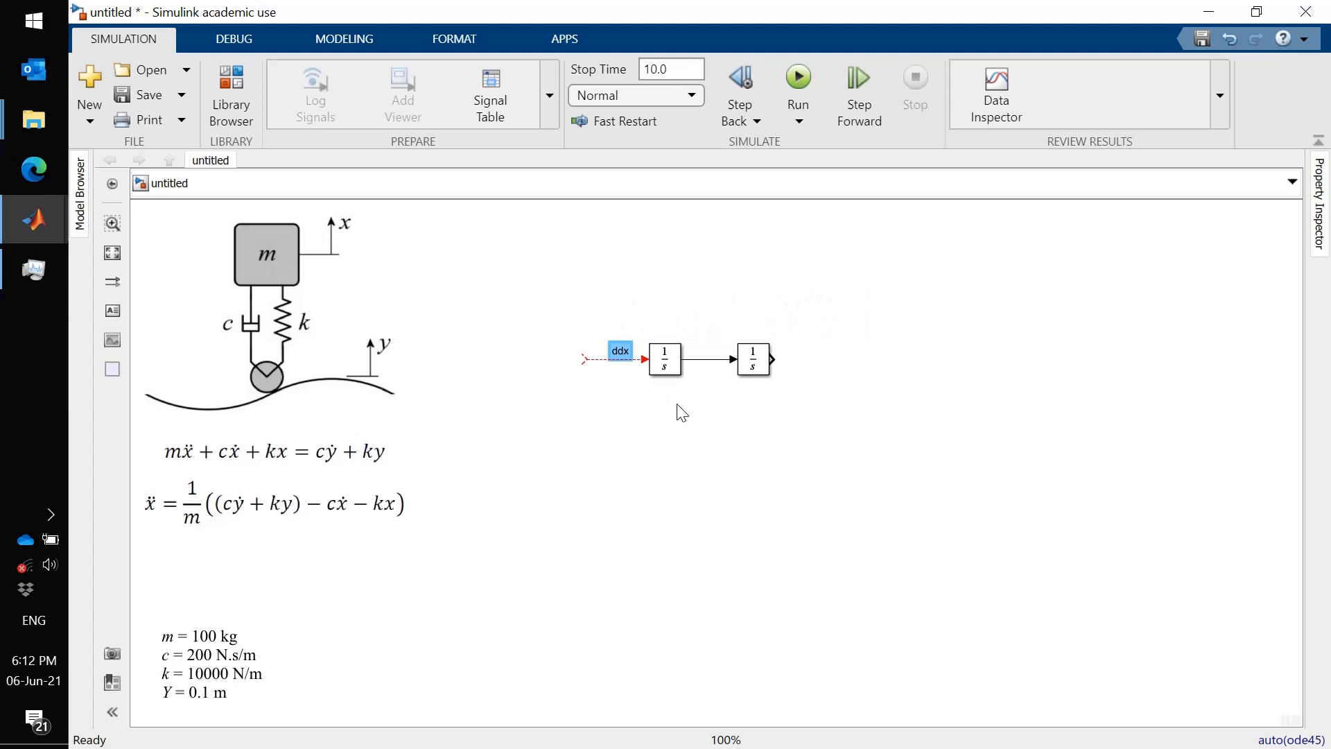
# - Label the signal between the two integrators dx
pyautogui.doubleClick(706, 358)
pyautogui.write('dx')
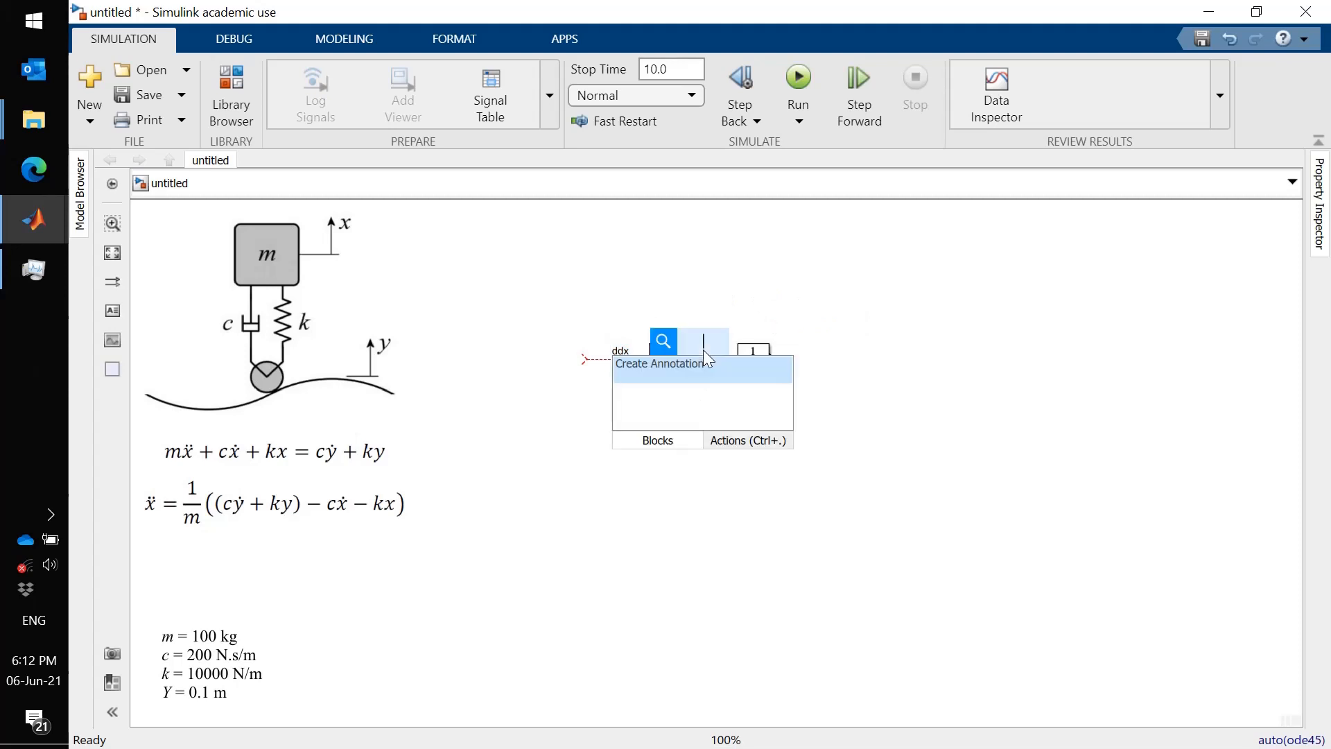
pyautogui.press('Return')
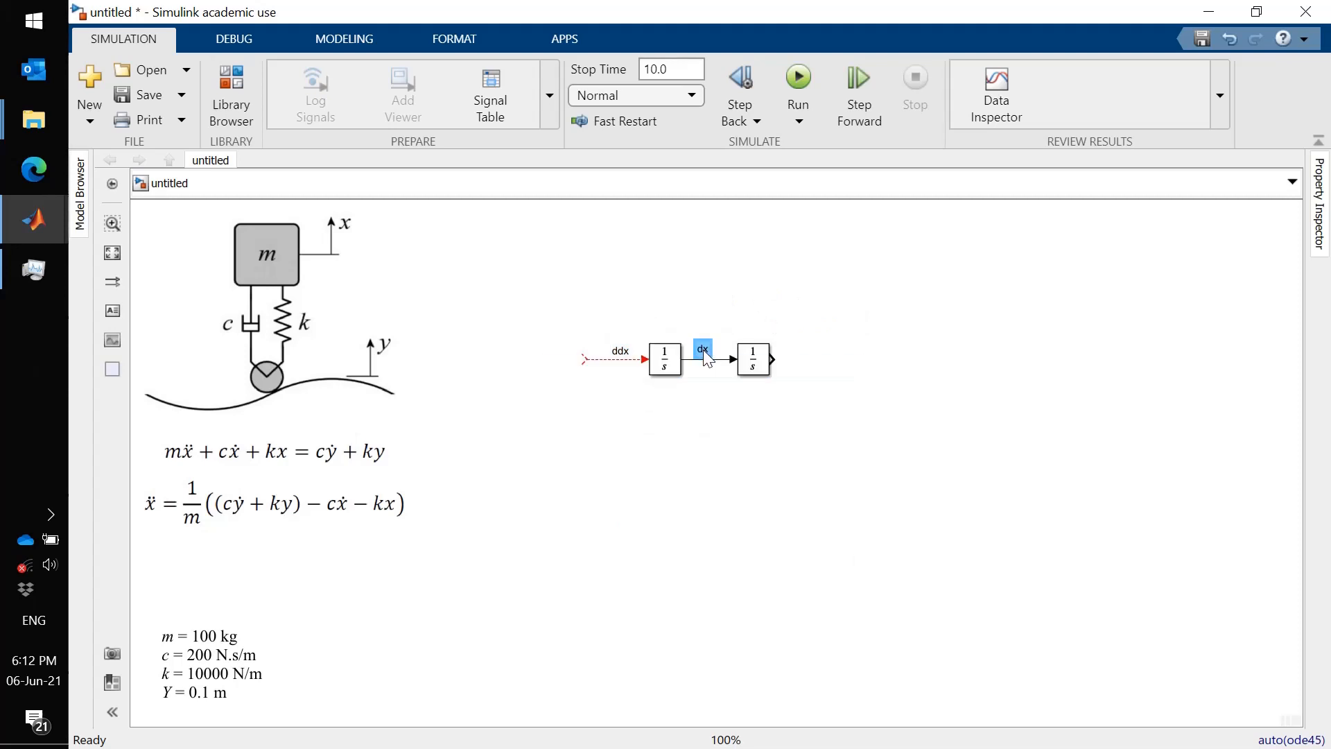
# - Draw an output signal line from the second integrator and label it x
pyautogui.moveTo(772, 359); pyautogui.dragTo(836, 360)
pyautogui.doubleClick(797, 355)
pyautogui.write('x')
pyautogui.click(747, 527)
pyautogui.click(795, 515)
pyautogui.click(174, 532)
pyautogui.click(158, 554)
pyautogui.click(217, 521)
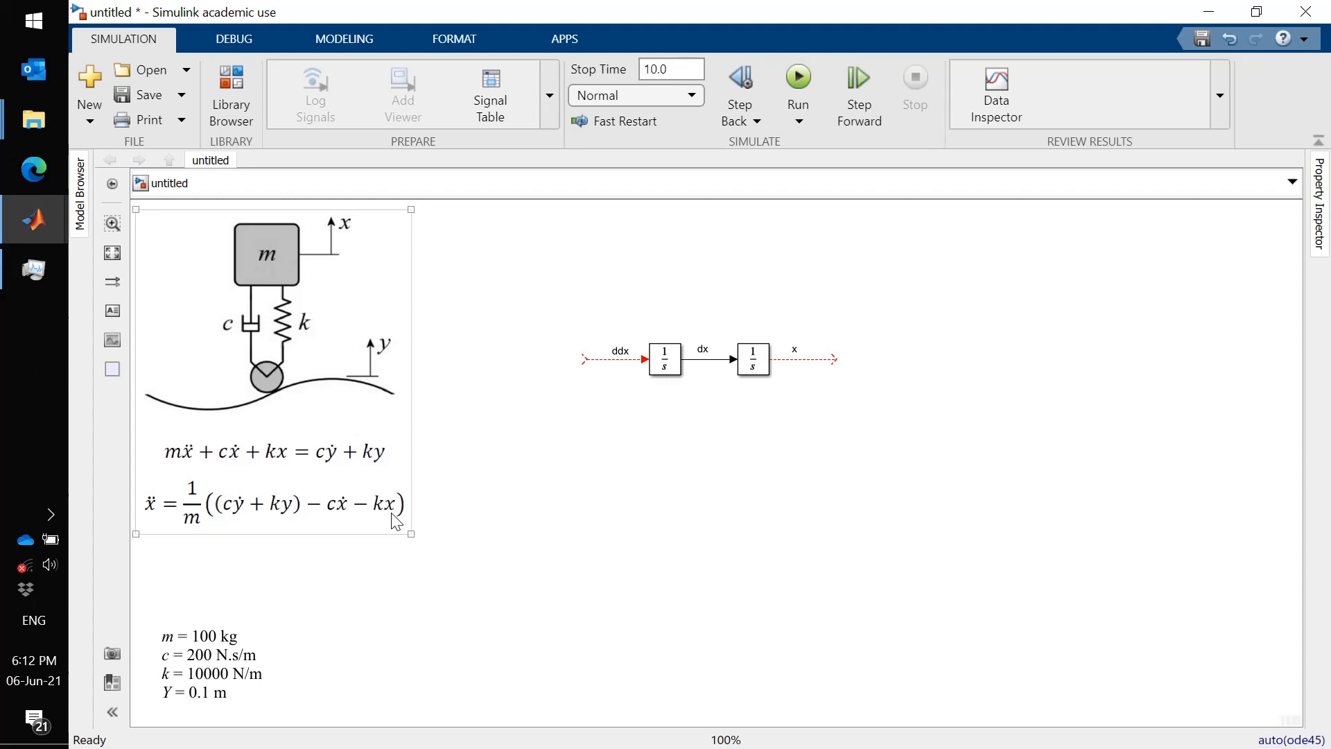
pyautogui.click(607, 464)
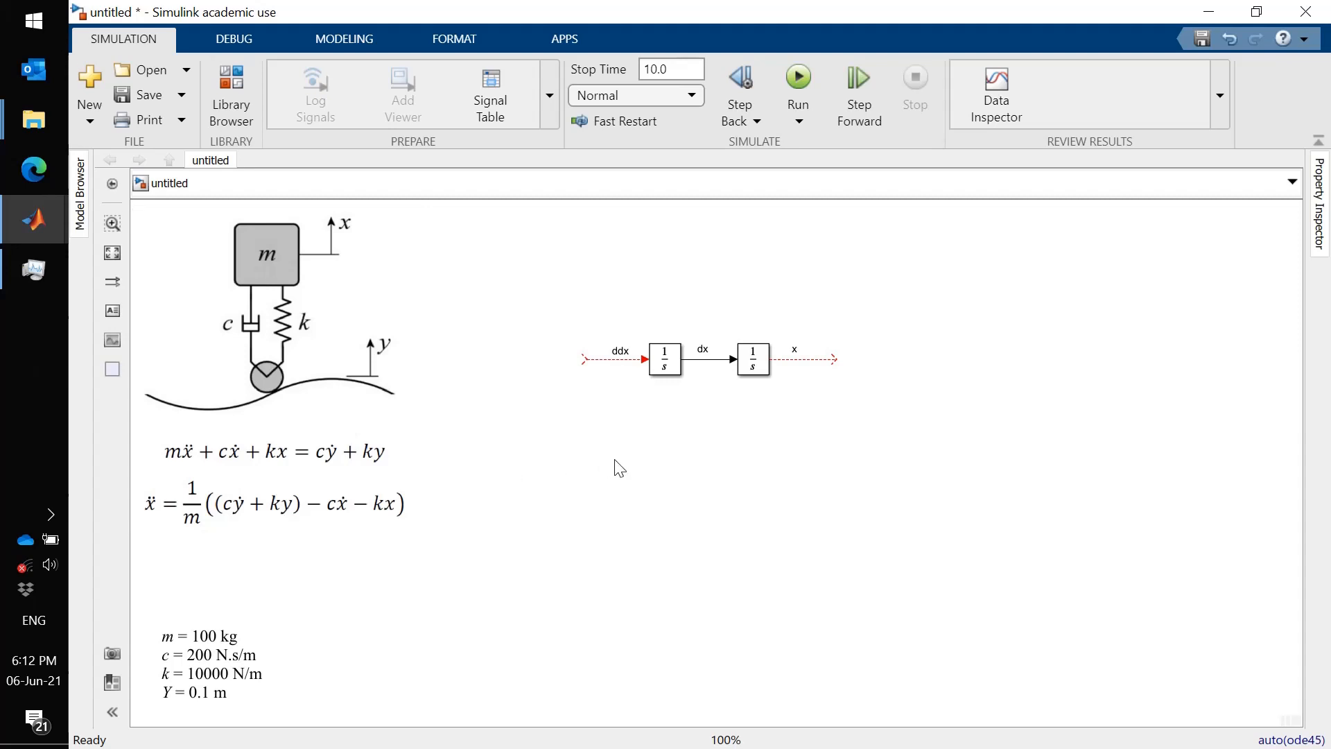
# - Add a Sum block from the Commonly Used Blocks library at the ddx line's input end
pyautogui.click(224, 69)
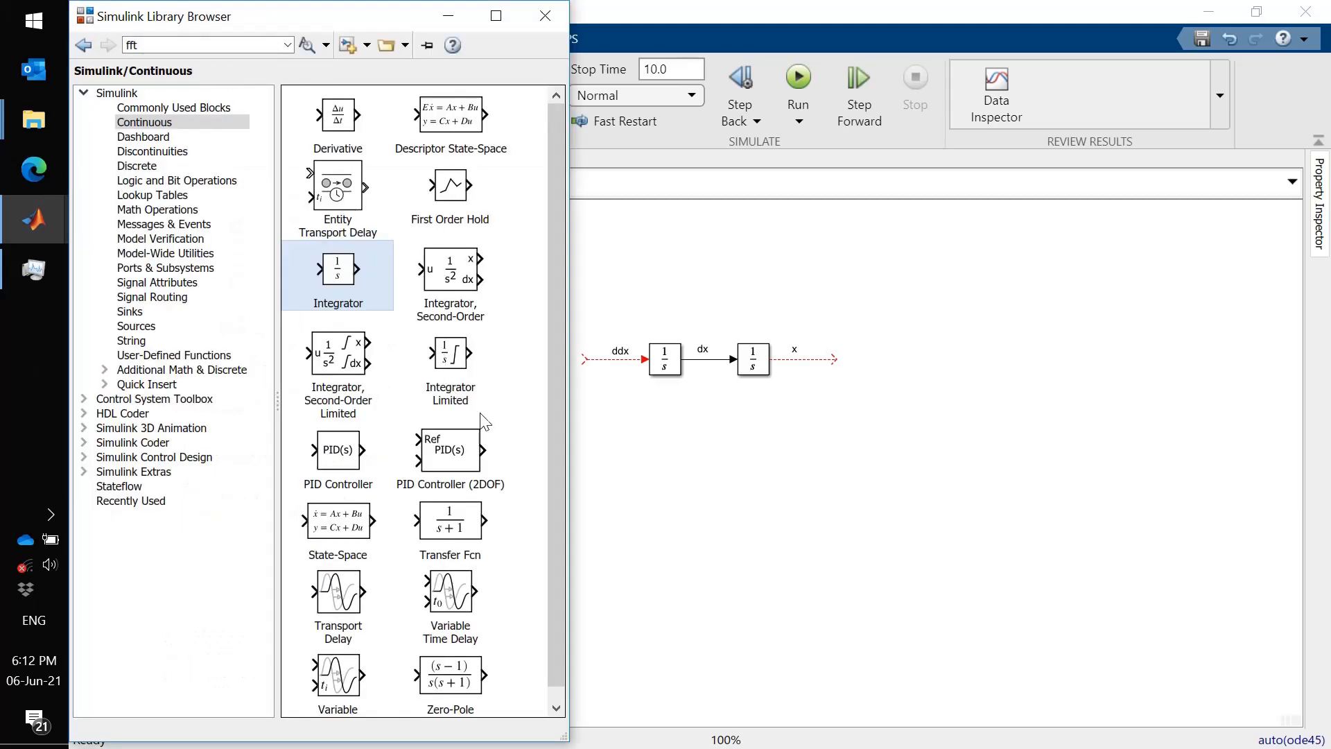
pyautogui.click(152, 111)
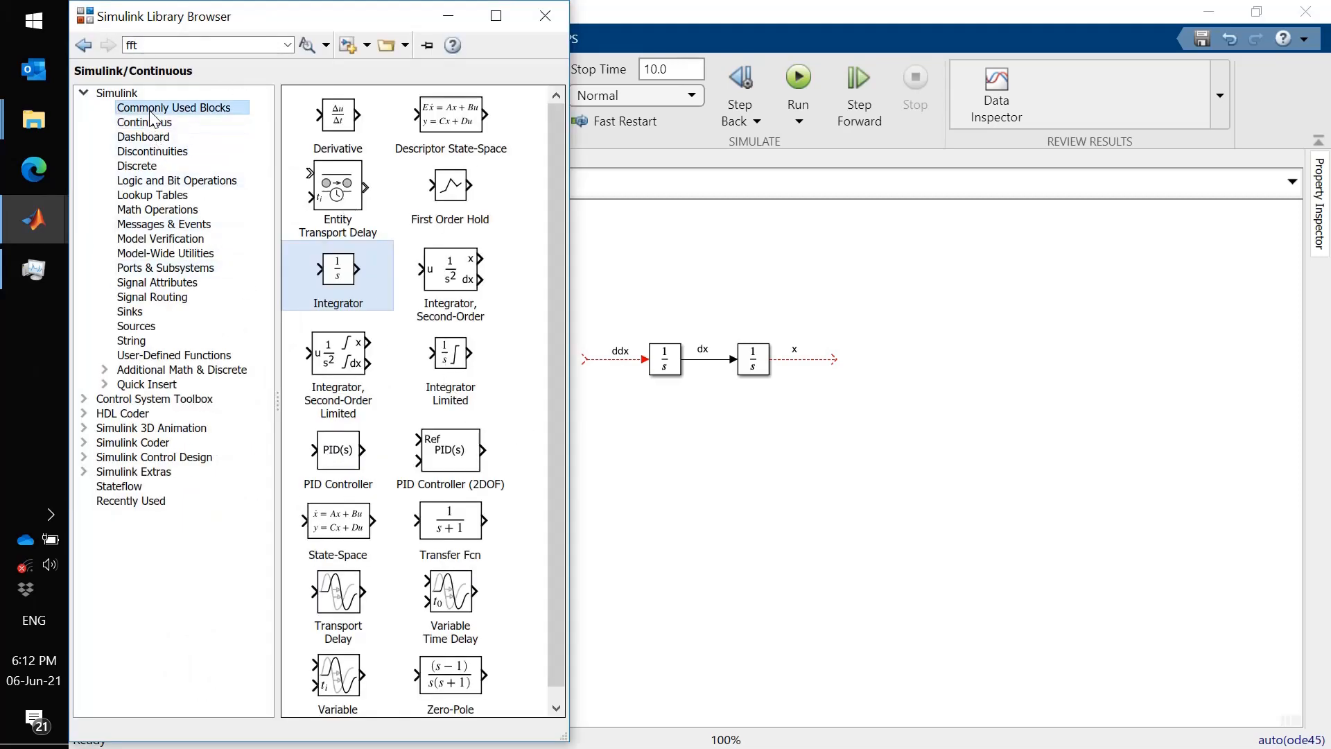
pyautogui.moveTo(555, 334); pyautogui.dragTo(561, 430)
pyautogui.click(442, 555)
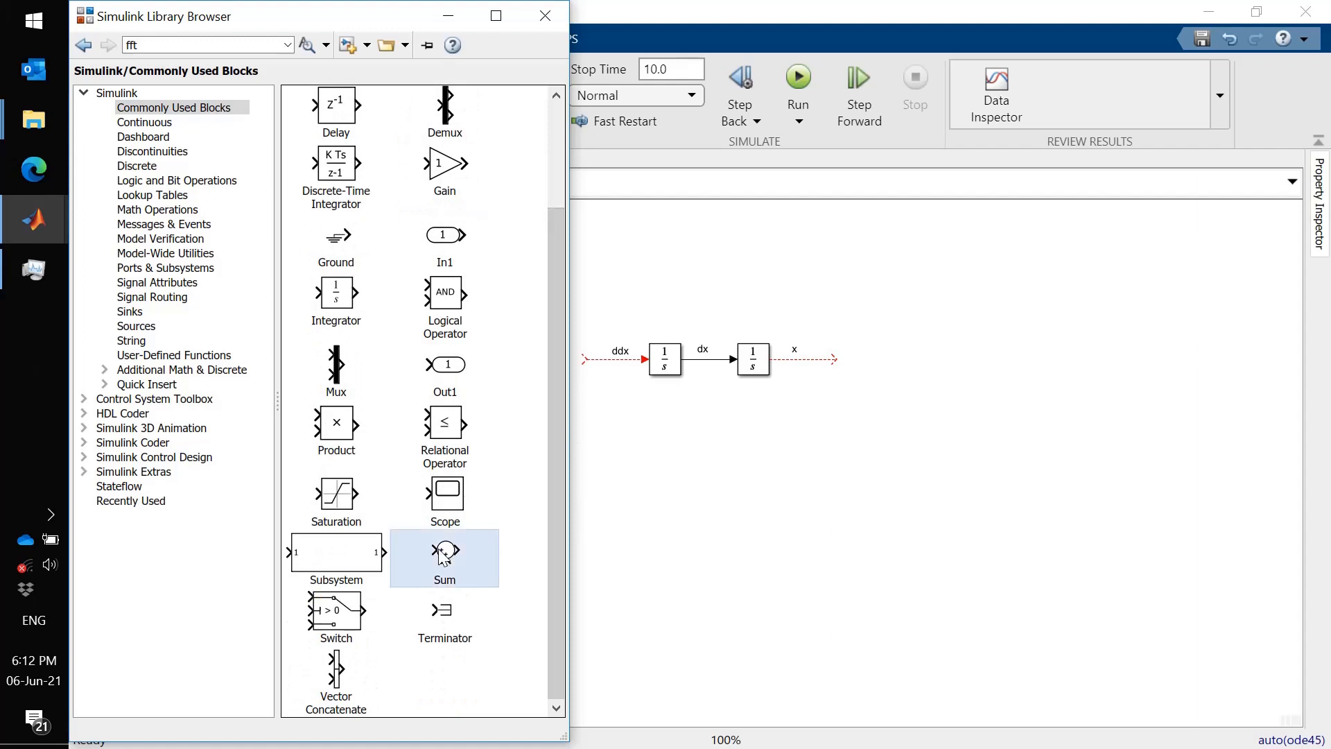
pyautogui.moveTo(442, 554); pyautogui.dragTo(565, 361)
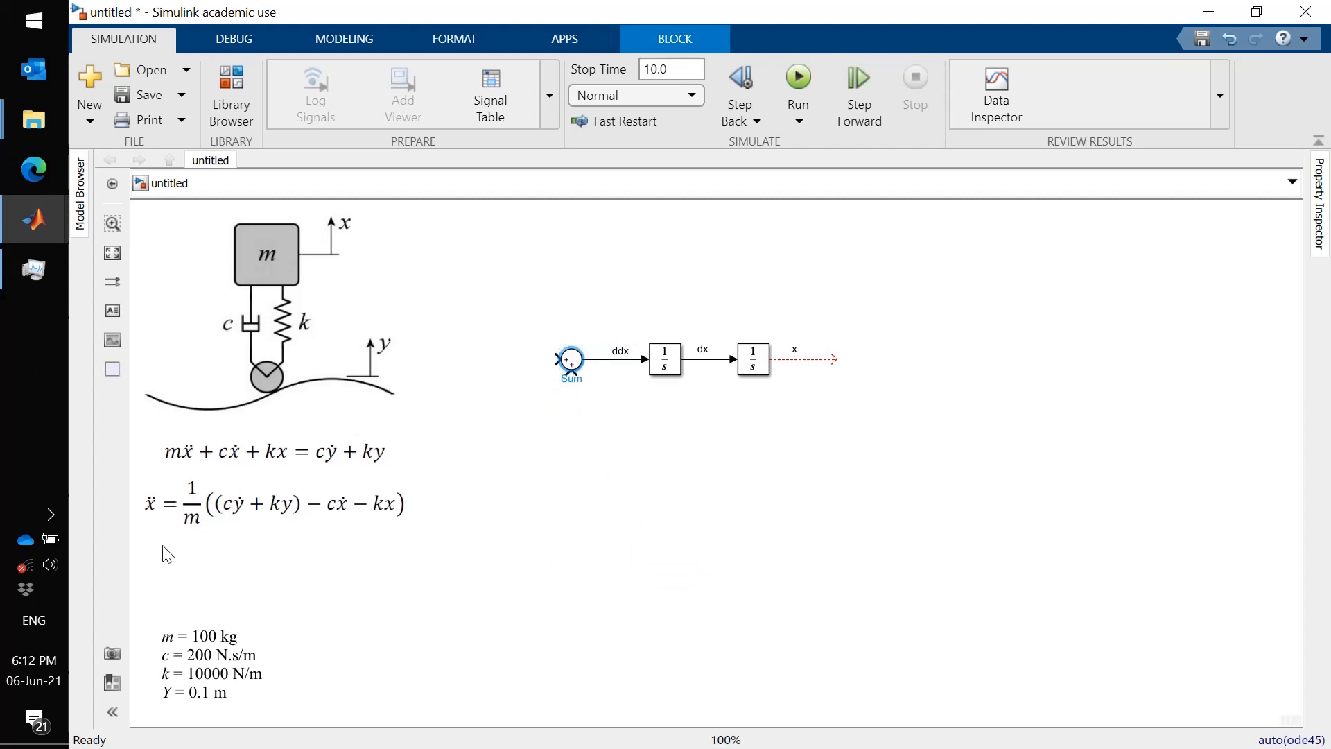
# - Set the Sum block's list of signs to give one plus input and two minus inputs
pyautogui.click(577, 361)
pyautogui.doubleClick(579, 366)
pyautogui.doubleClick(665, 382)
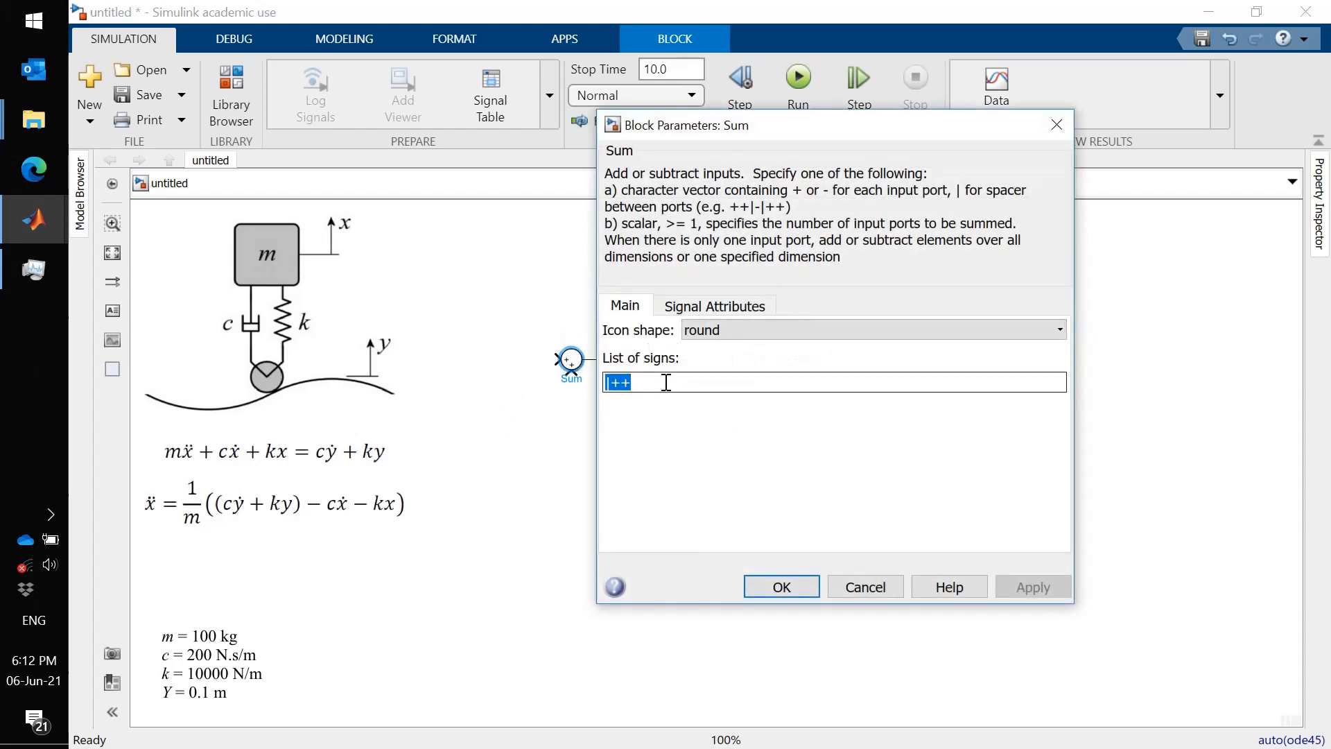
pyautogui.write('|')
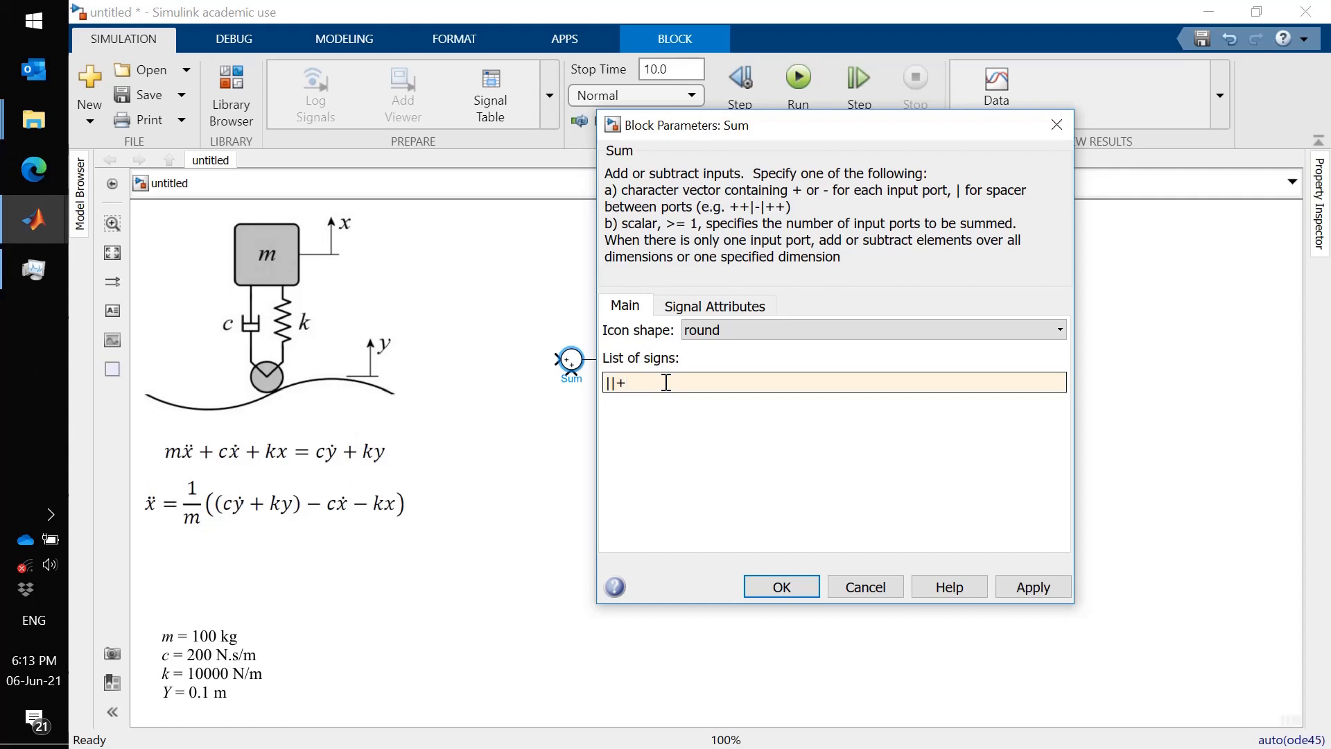
pyautogui.click(226, 517)
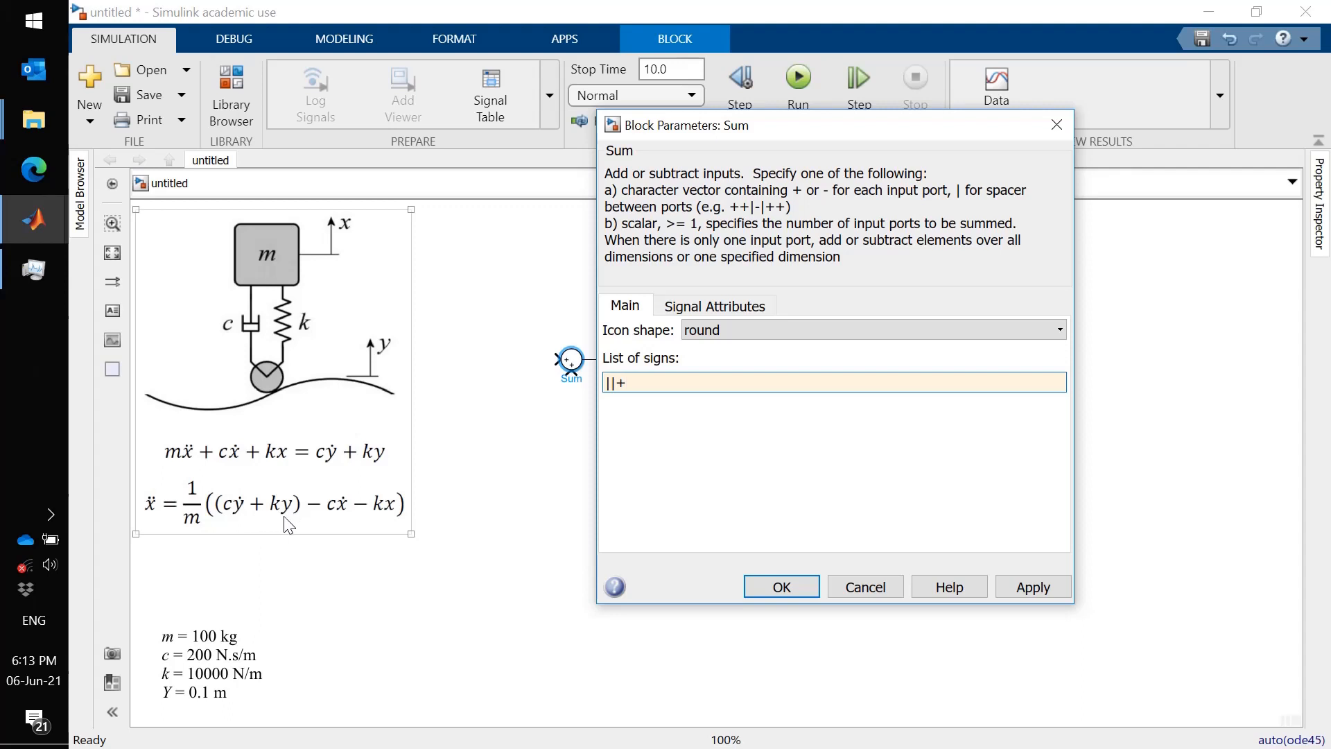
pyautogui.click(565, 431)
pyautogui.click(711, 386)
pyautogui.click(763, 587)
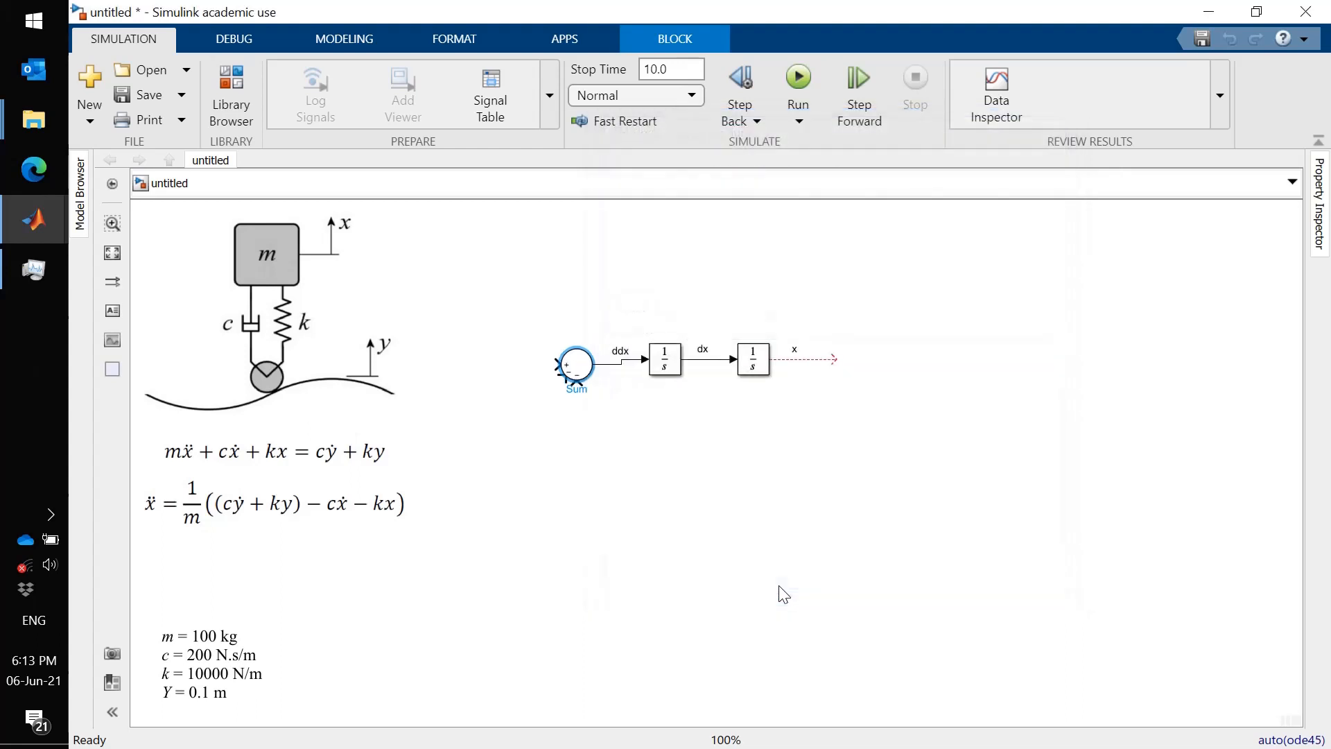
# - Connect feedback lines from the dx and x signals to the Sum block's minus inputs and tidy their routing
pyautogui.click(597, 434)
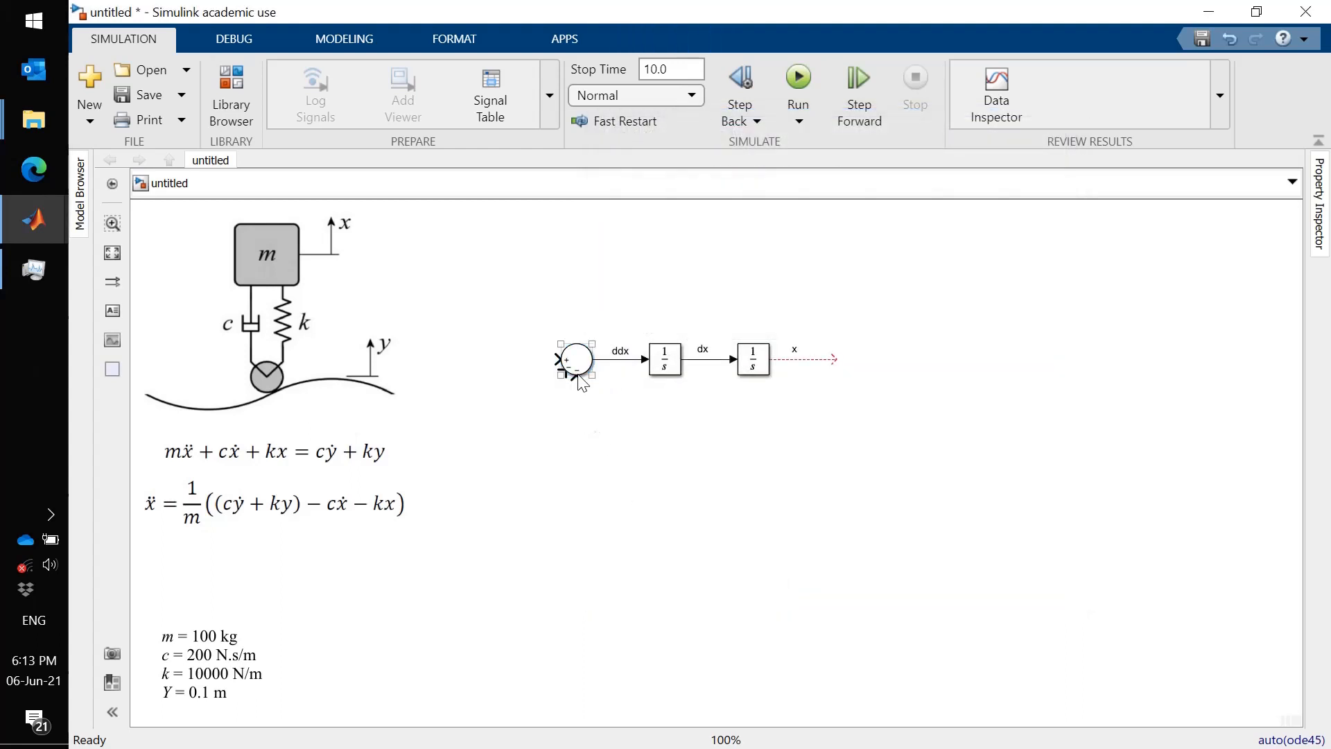
pyautogui.moveTo(577, 380)
pyautogui.mouseDown()
pyautogui.moveTo(693, 383)
pyautogui.moveTo(707, 359)
pyautogui.mouseUp()
pyautogui.moveTo(562, 375); pyautogui.dragTo(791, 358)
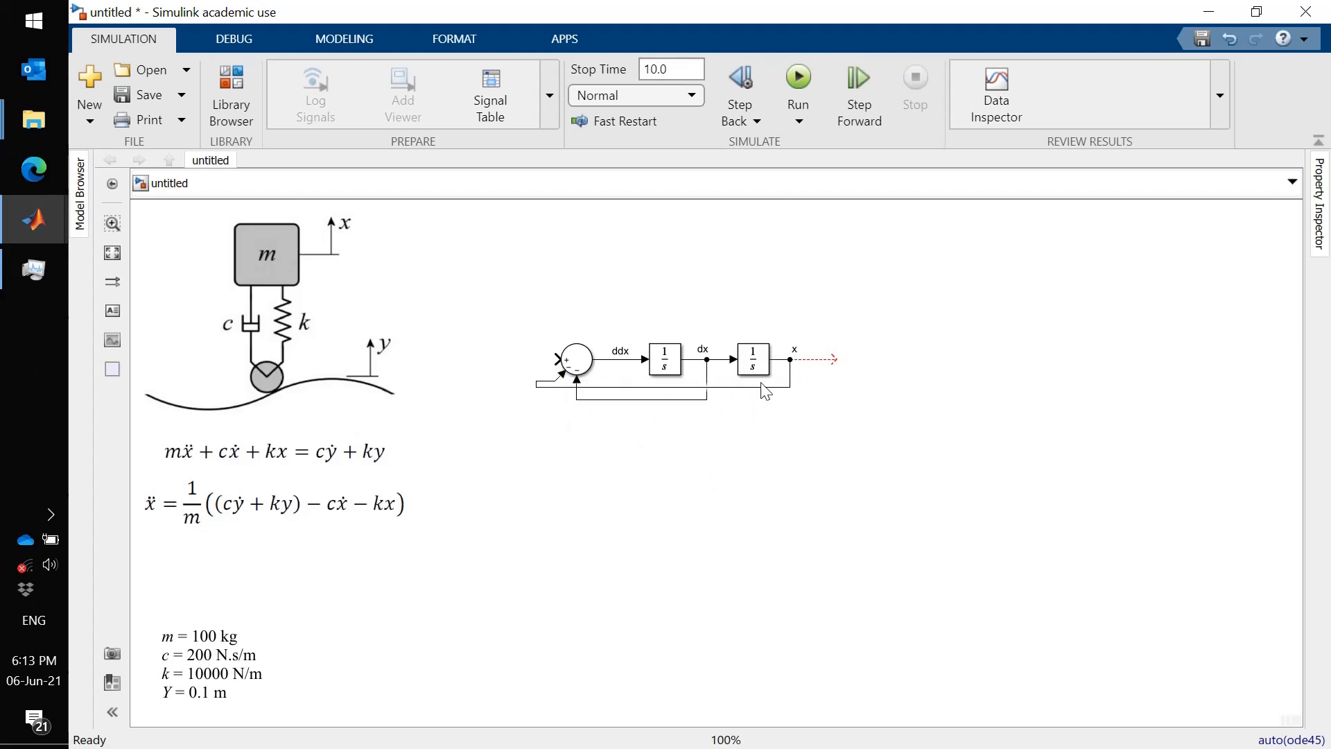
pyautogui.moveTo(762, 386); pyautogui.dragTo(762, 445)
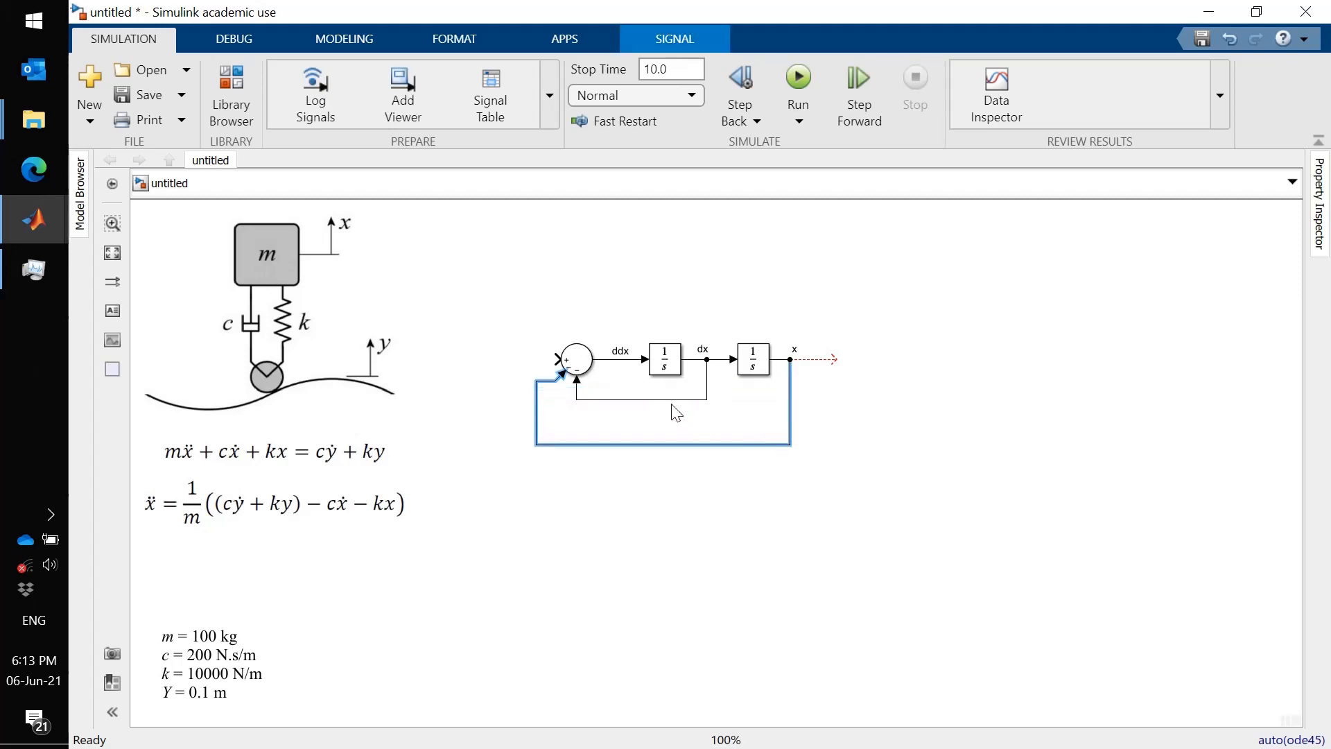
pyautogui.moveTo(676, 410); pyautogui.dragTo(676, 420)
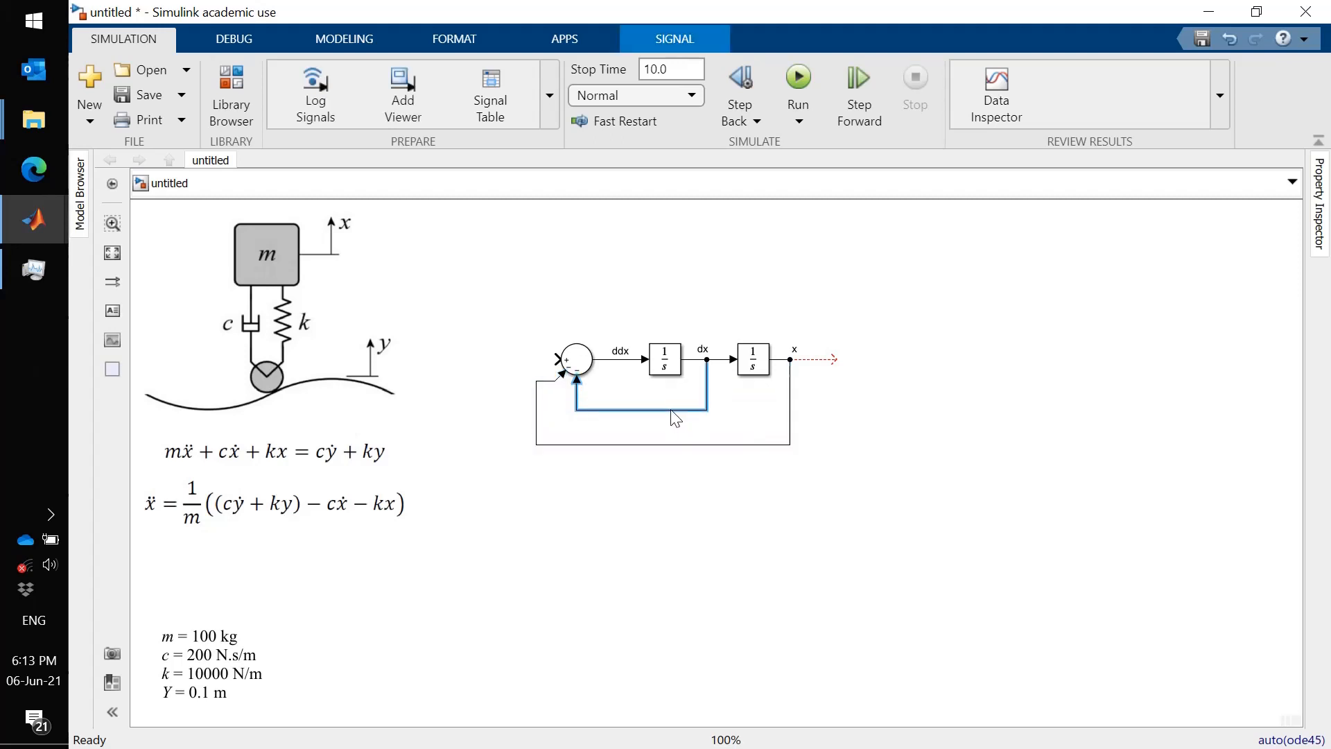
# - Insert a Gain block into the dx feedback line and name it c
pyautogui.click(565, 534)
pyautogui.click(222, 83)
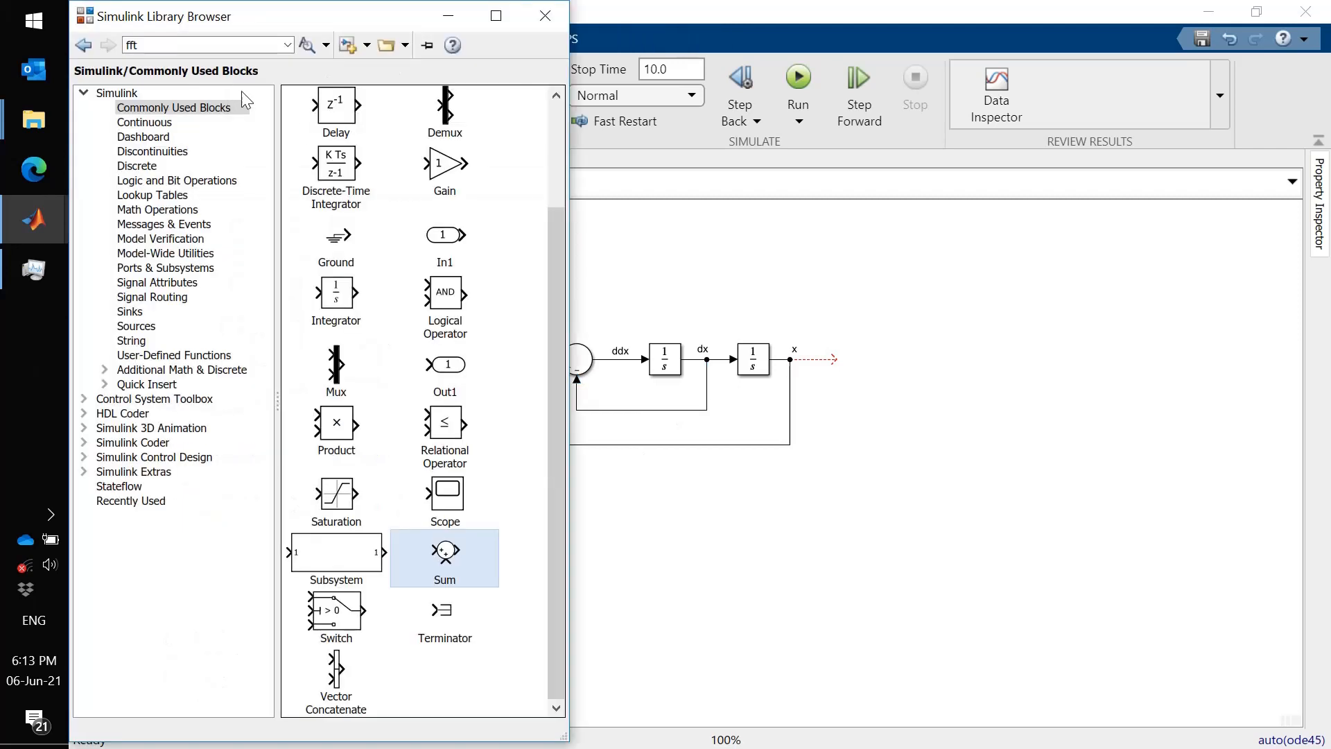
pyautogui.moveTo(445, 167); pyautogui.dragTo(659, 423)
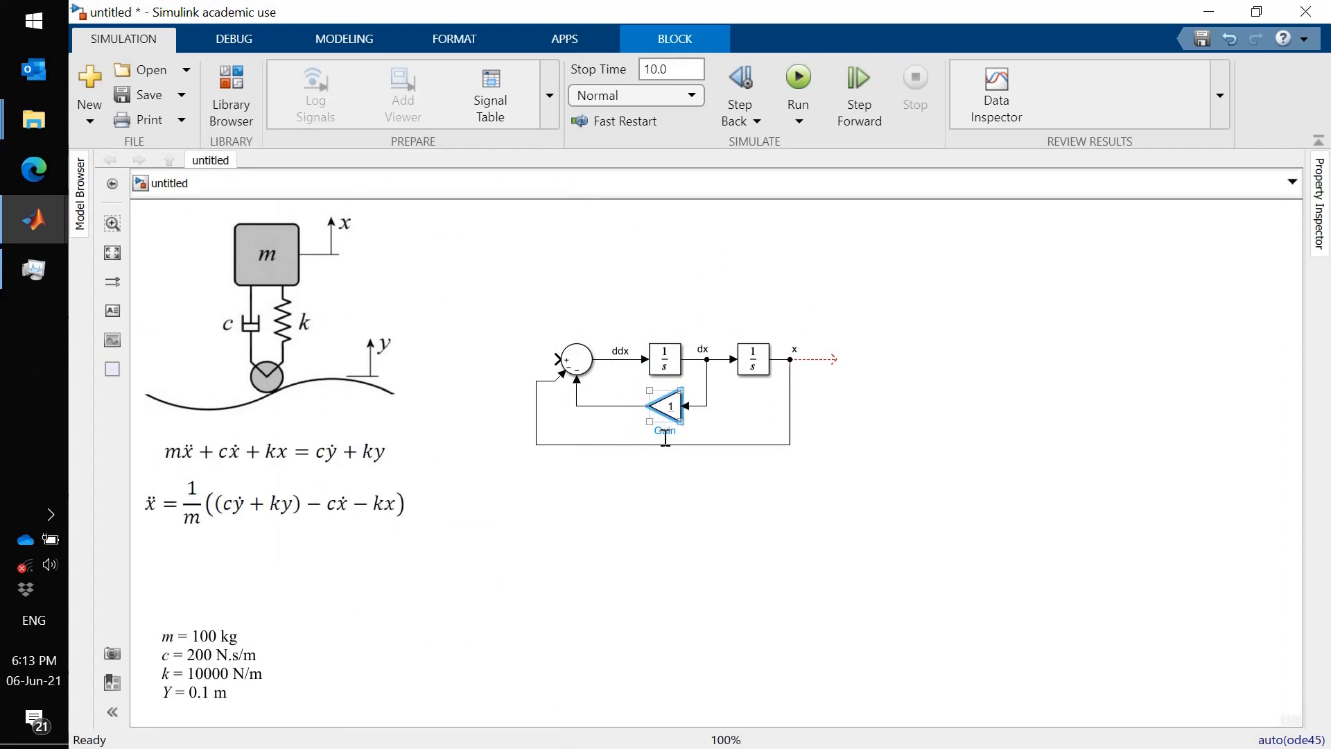
pyautogui.click(665, 431)
pyautogui.doubleClick(665, 431)
pyautogui.write('c')
pyautogui.click(678, 496)
# - Copy the gain onto the x feedback line and name it k
pyautogui.click(676, 416)
pyautogui.moveTo(676, 416); pyautogui.dragTo(739, 453)
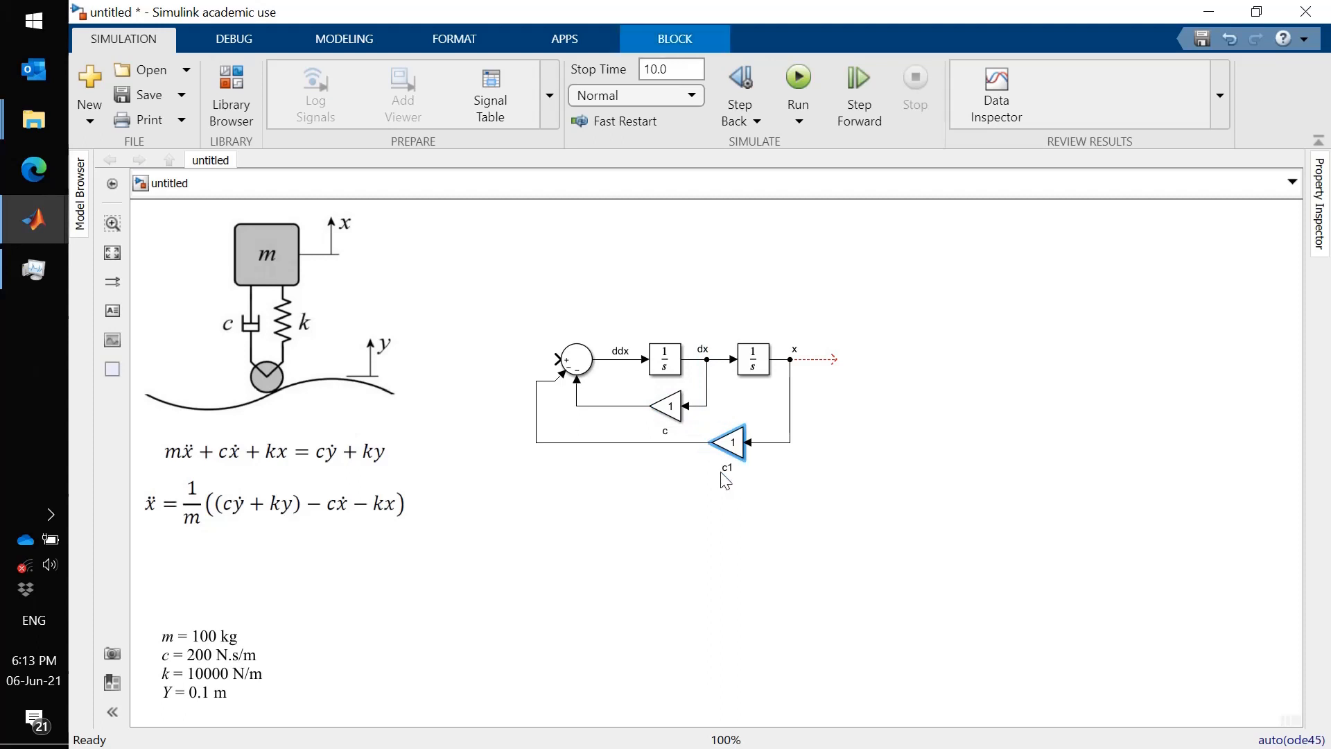
pyautogui.click(724, 468)
pyautogui.doubleClick(724, 468)
pyautogui.write('k')
pyautogui.click(730, 527)
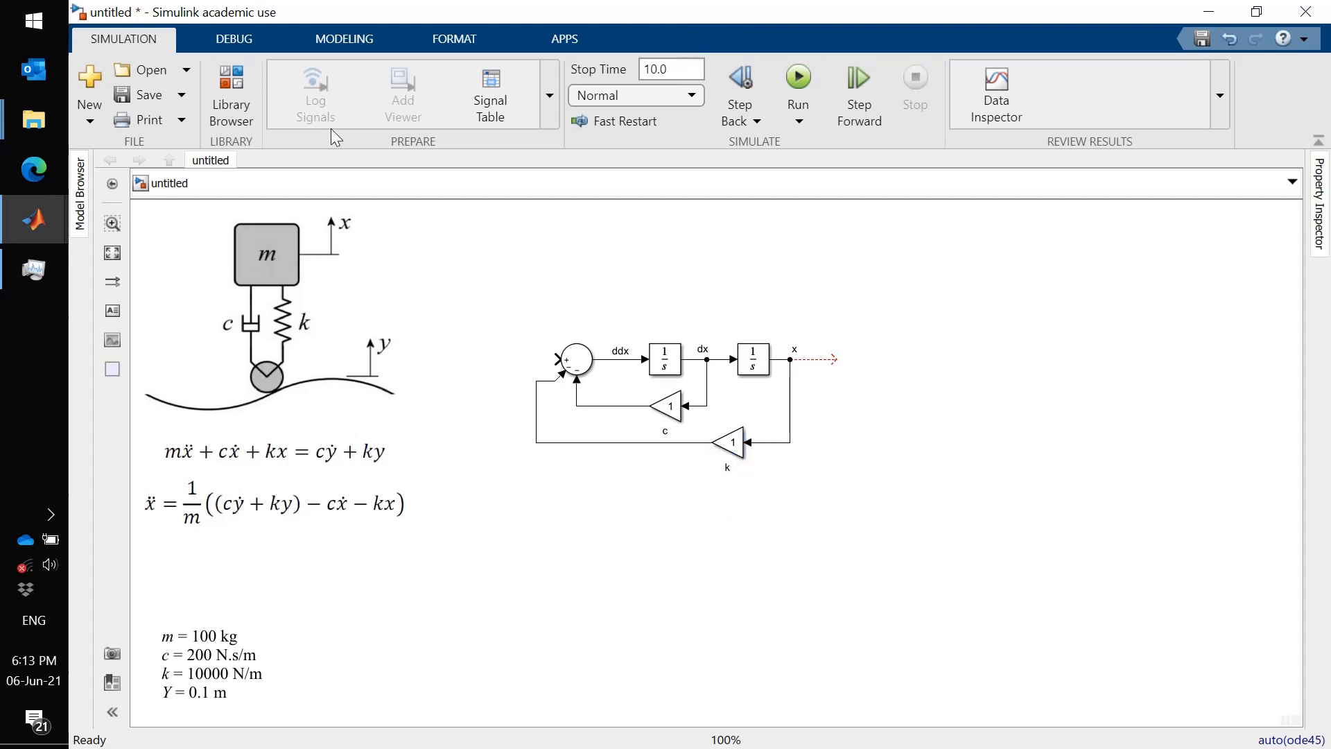
# - Add a Scope block at the end of the x signal line
pyautogui.click(243, 84)
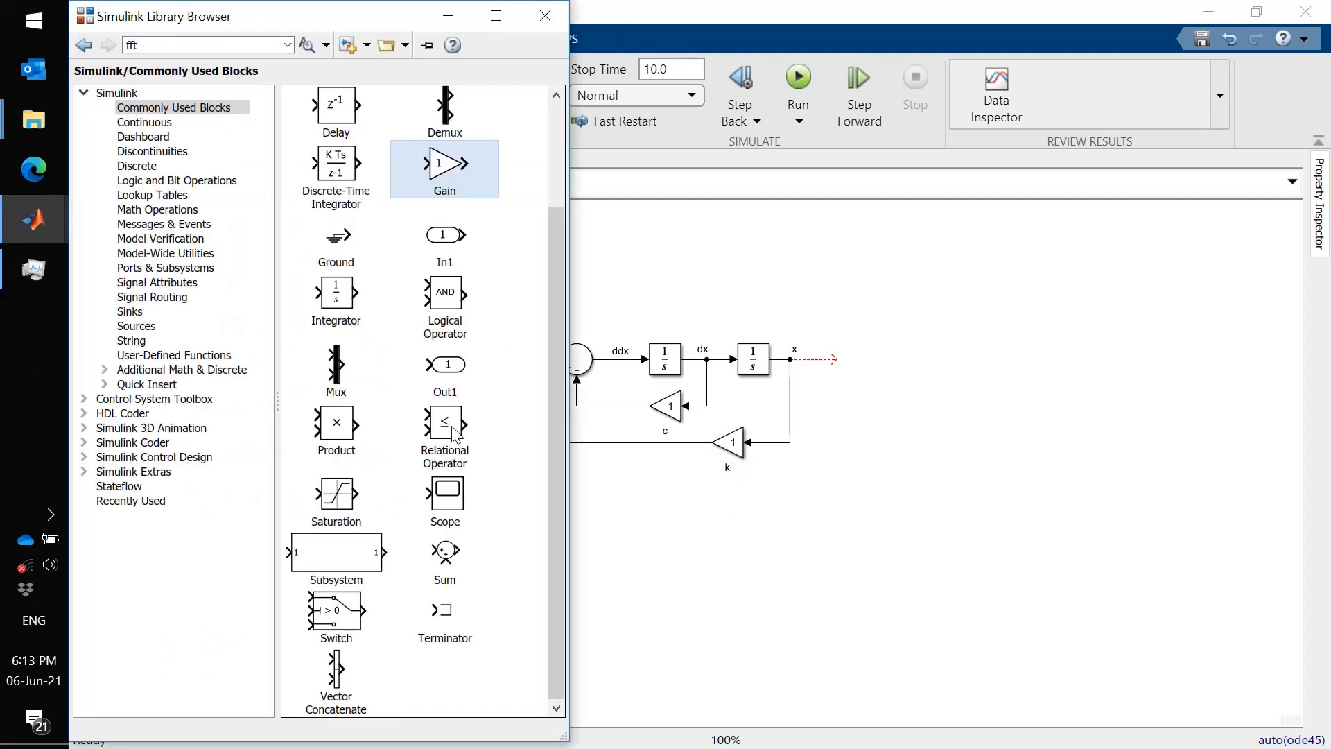
pyautogui.moveTo(454, 501); pyautogui.dragTo(861, 368)
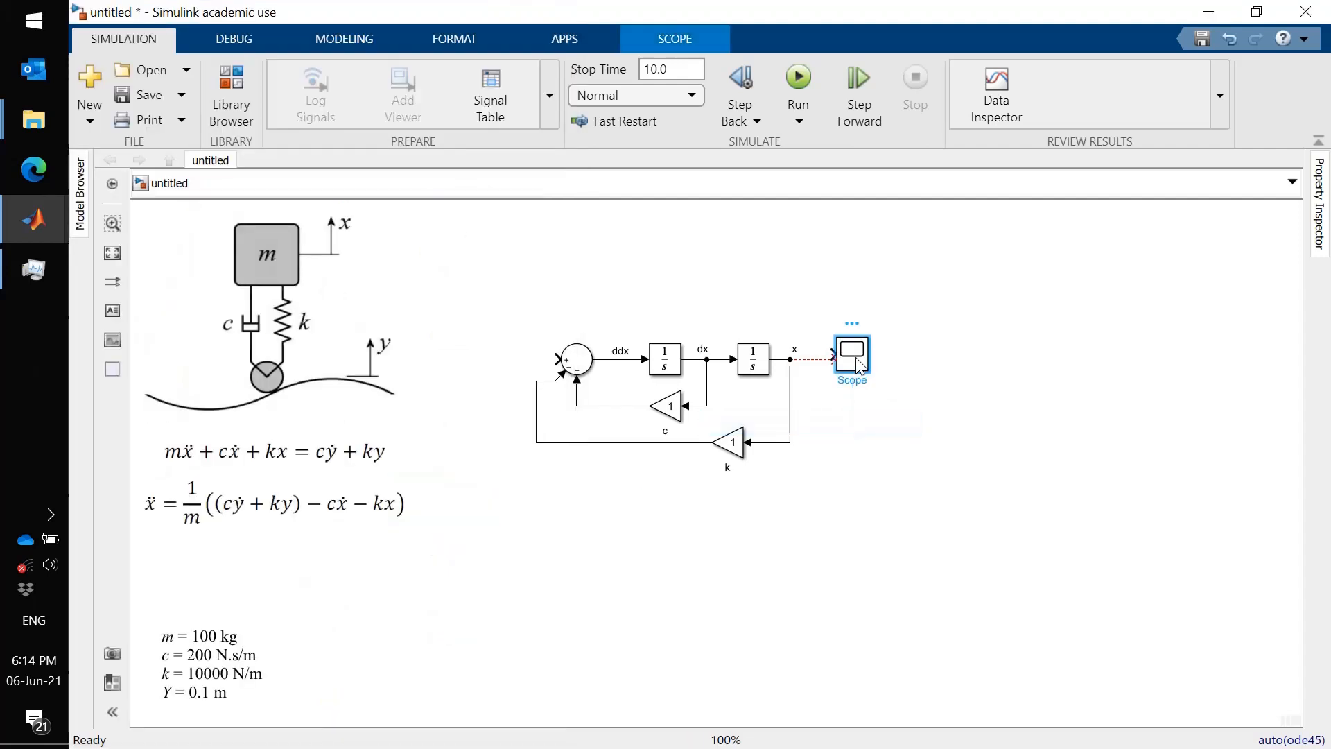
# - Select the whole block diagram and move it to the right
pyautogui.click(701, 532)
pyautogui.moveTo(890, 493); pyautogui.dragTo(560, 324)
pyautogui.moveTo(609, 366); pyautogui.dragTo(659, 375)
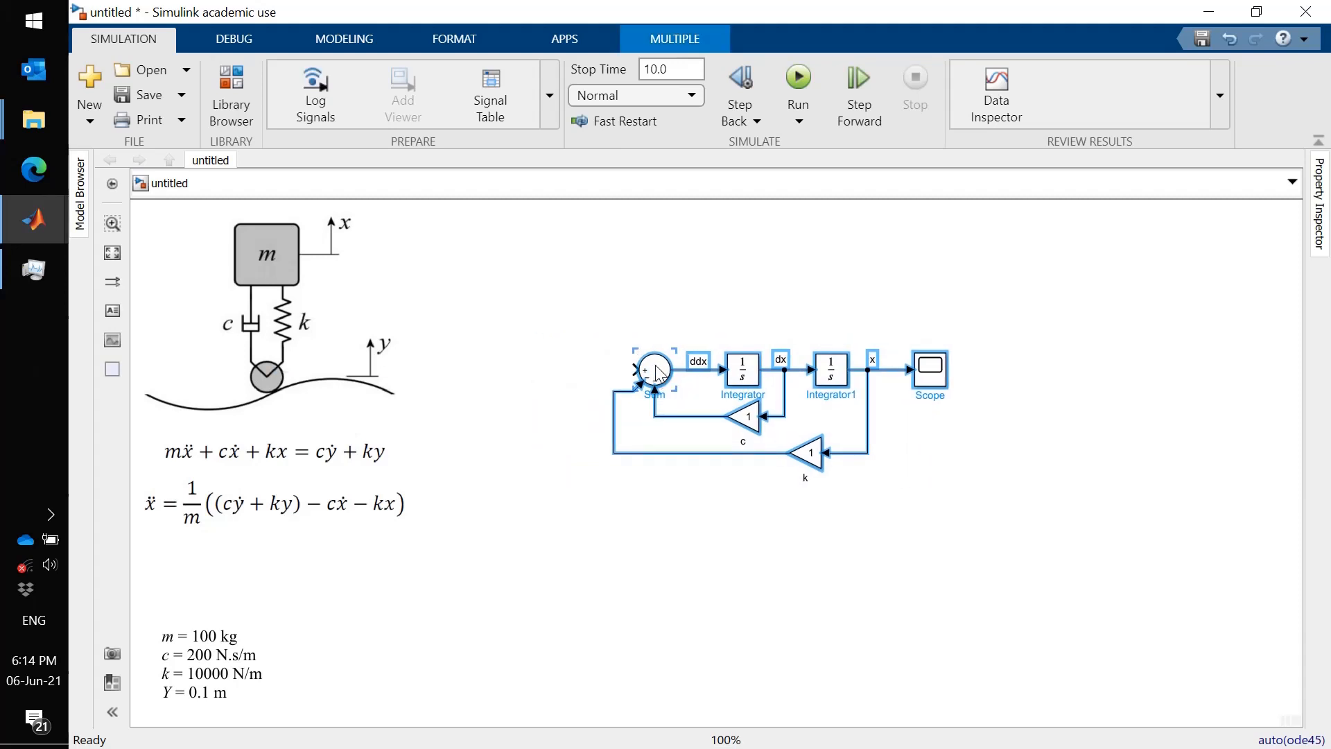
# - Nudge the Sum block further left to lengthen the ddx line
pyautogui.click(638, 327)
pyautogui.click(654, 378)
pyautogui.press('Left')
pyautogui.press('Left')
pyautogui.press('Left')
pyautogui.press('Left')
pyautogui.press('Left')
pyautogui.press('Left')
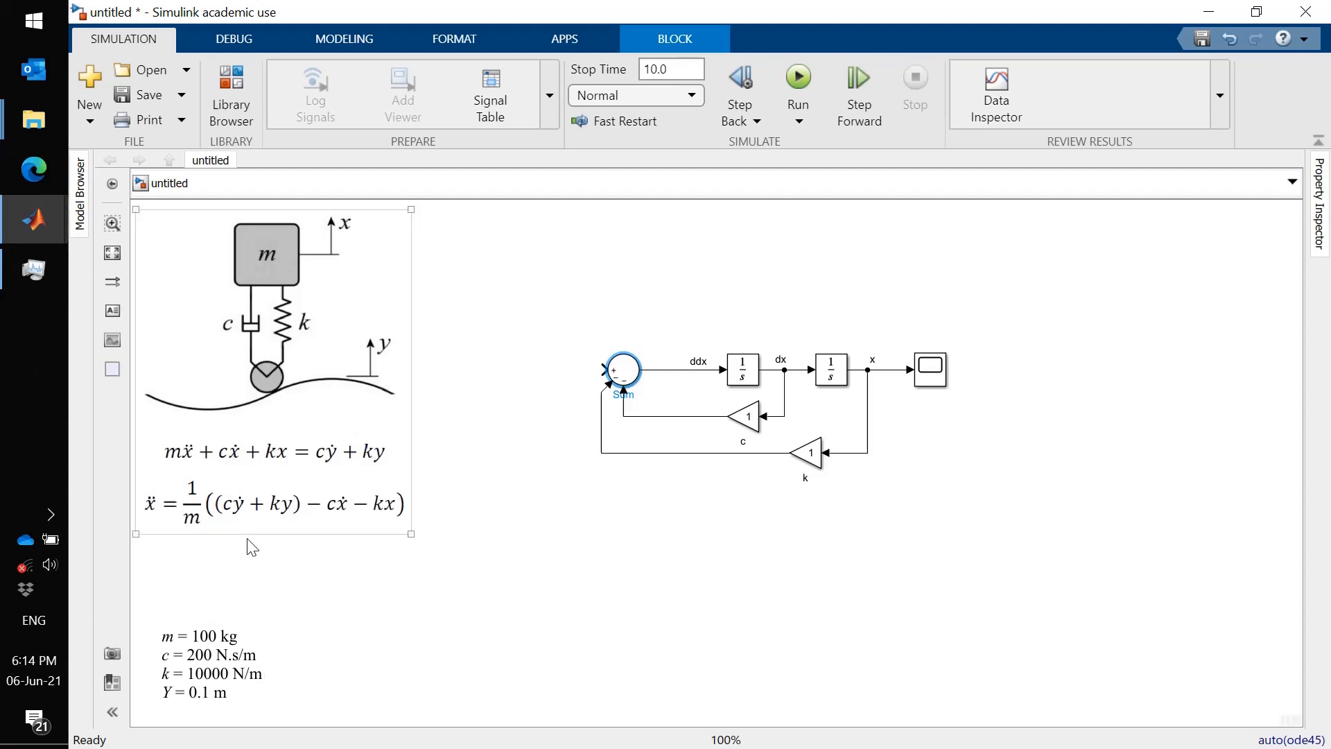
pyautogui.click(600, 586)
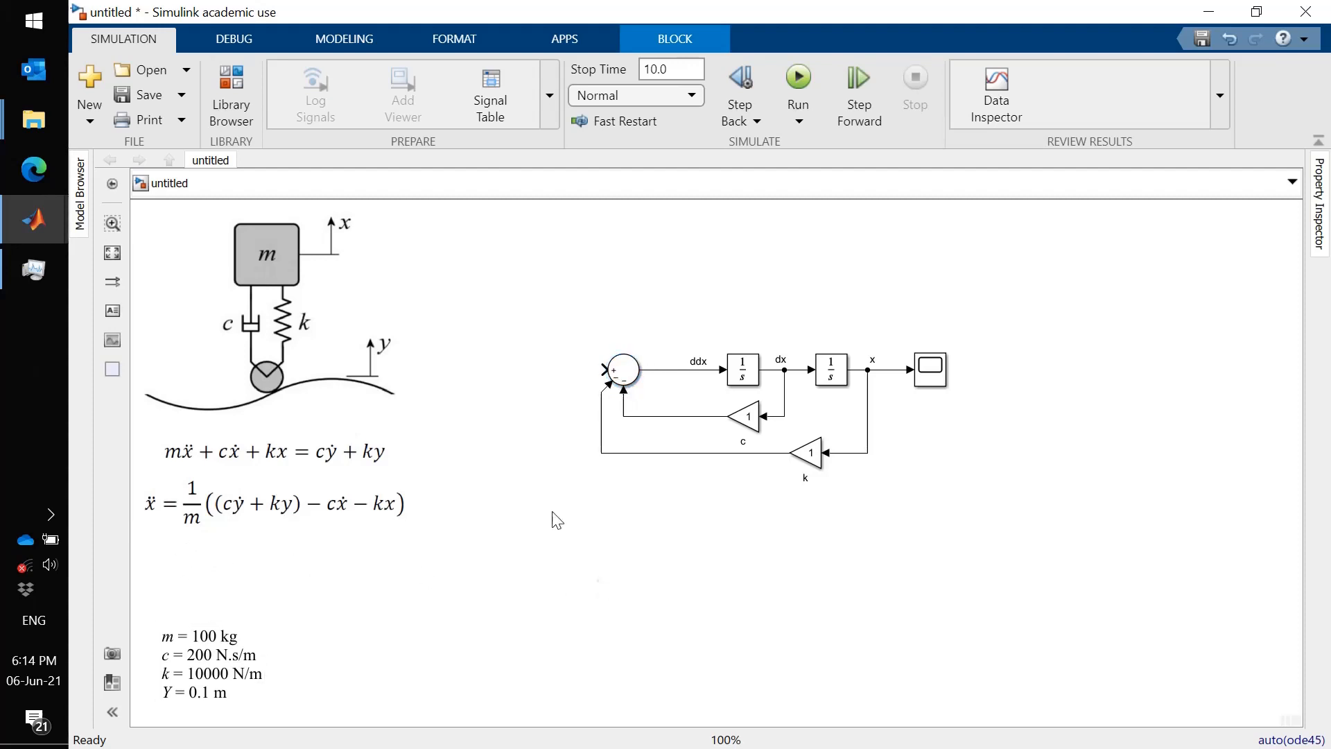
# - Insert a Gain block into the ddx line between the Sum block and the first integrator
pyautogui.click(232, 80)
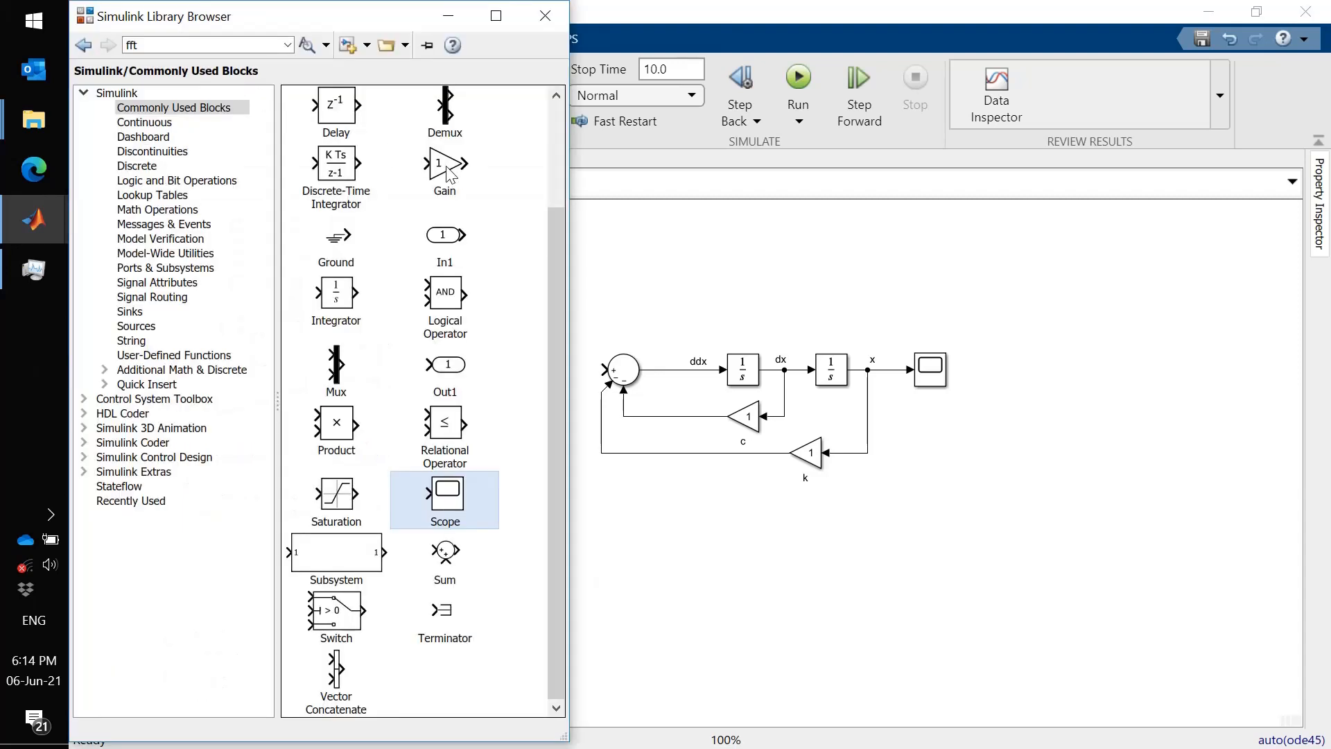
pyautogui.moveTo(444, 165); pyautogui.dragTo(670, 381)
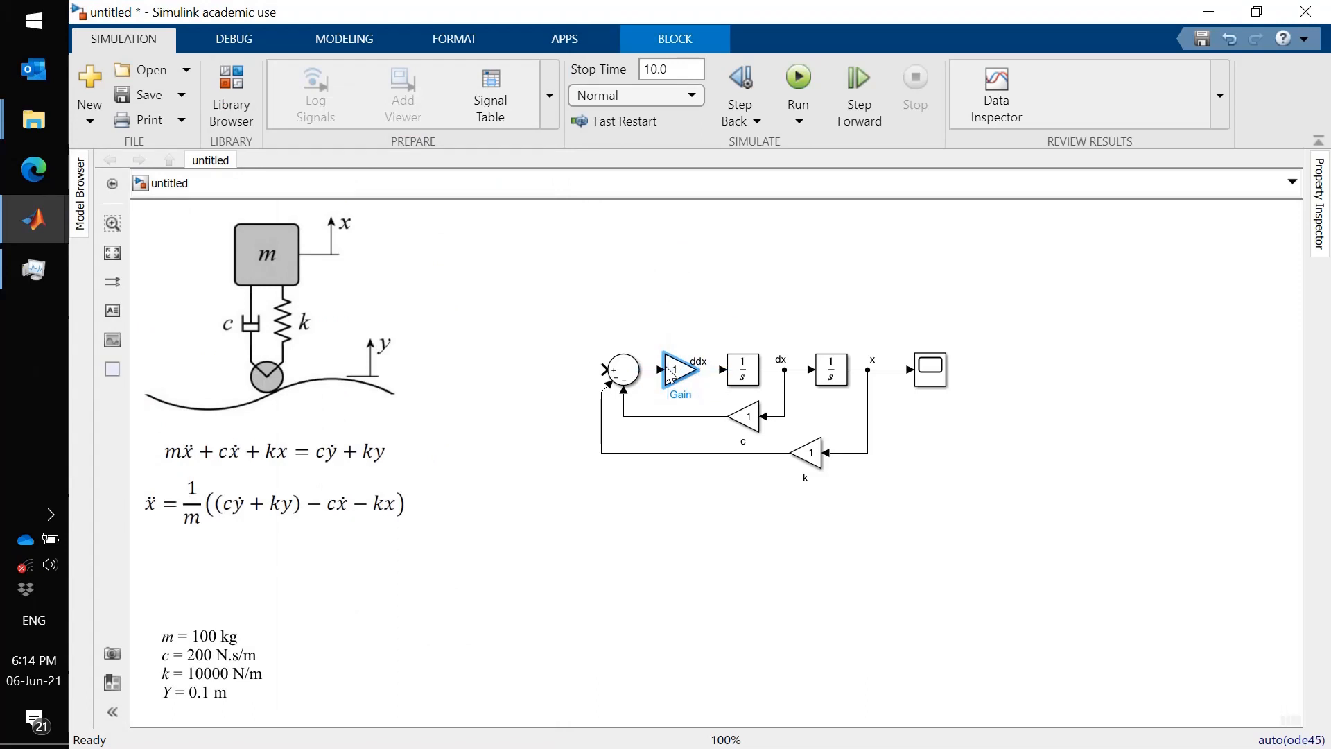
# - Rename the Gain block in the ddx line to 1/m
pyautogui.click(678, 395)
pyautogui.doubleClick(678, 395)
pyautogui.write('1/m')
pyautogui.click(696, 511)
pyautogui.moveTo(706, 365); pyautogui.dragTo(714, 371)
pyautogui.click(685, 523)
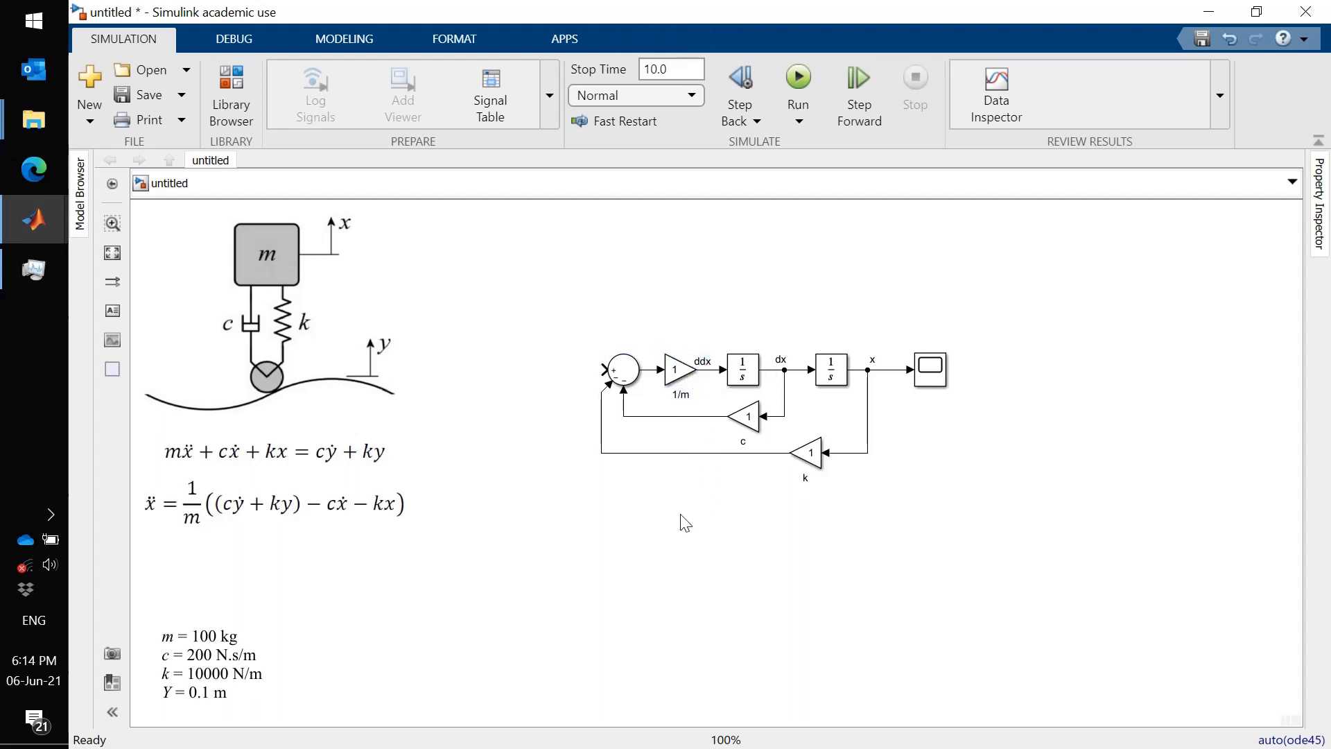
pyautogui.click(229, 528)
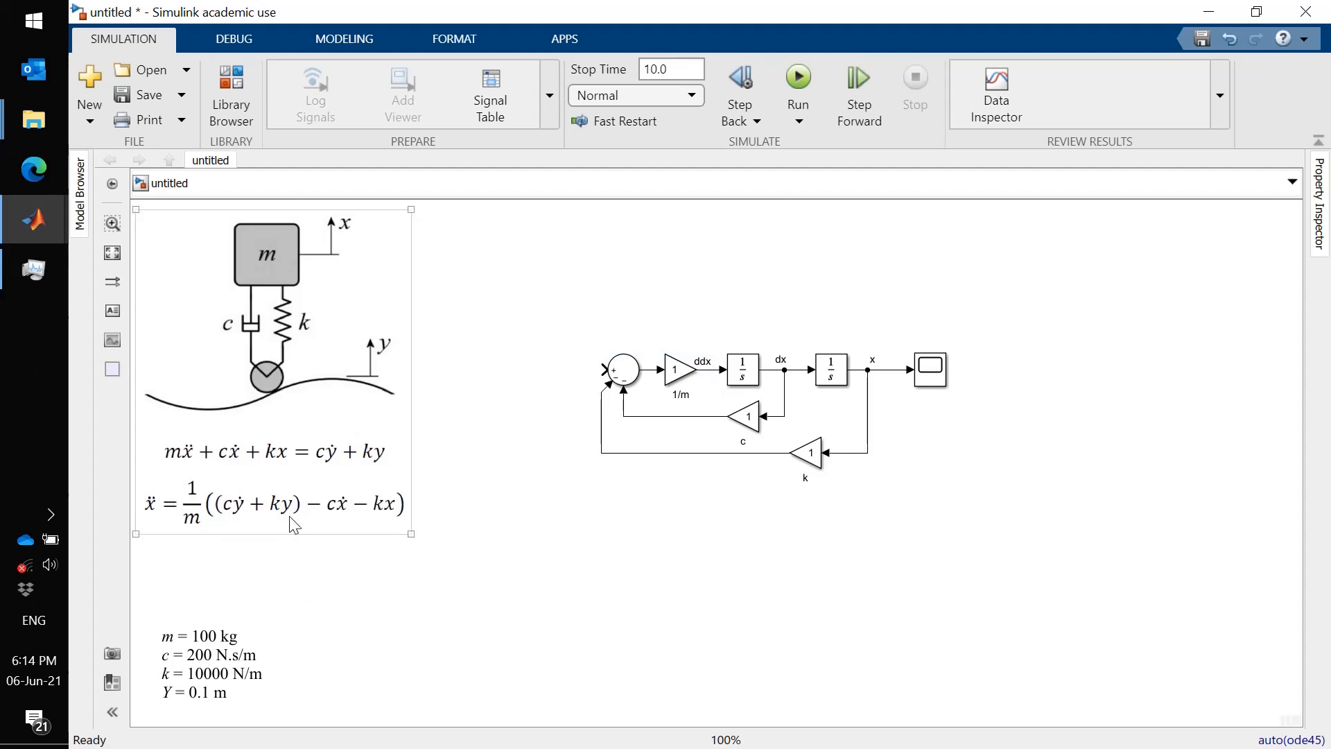
pyautogui.click(586, 589)
# - Add a second Sum block left of the first Sum and set its list of signs to ++
pyautogui.click(223, 86)
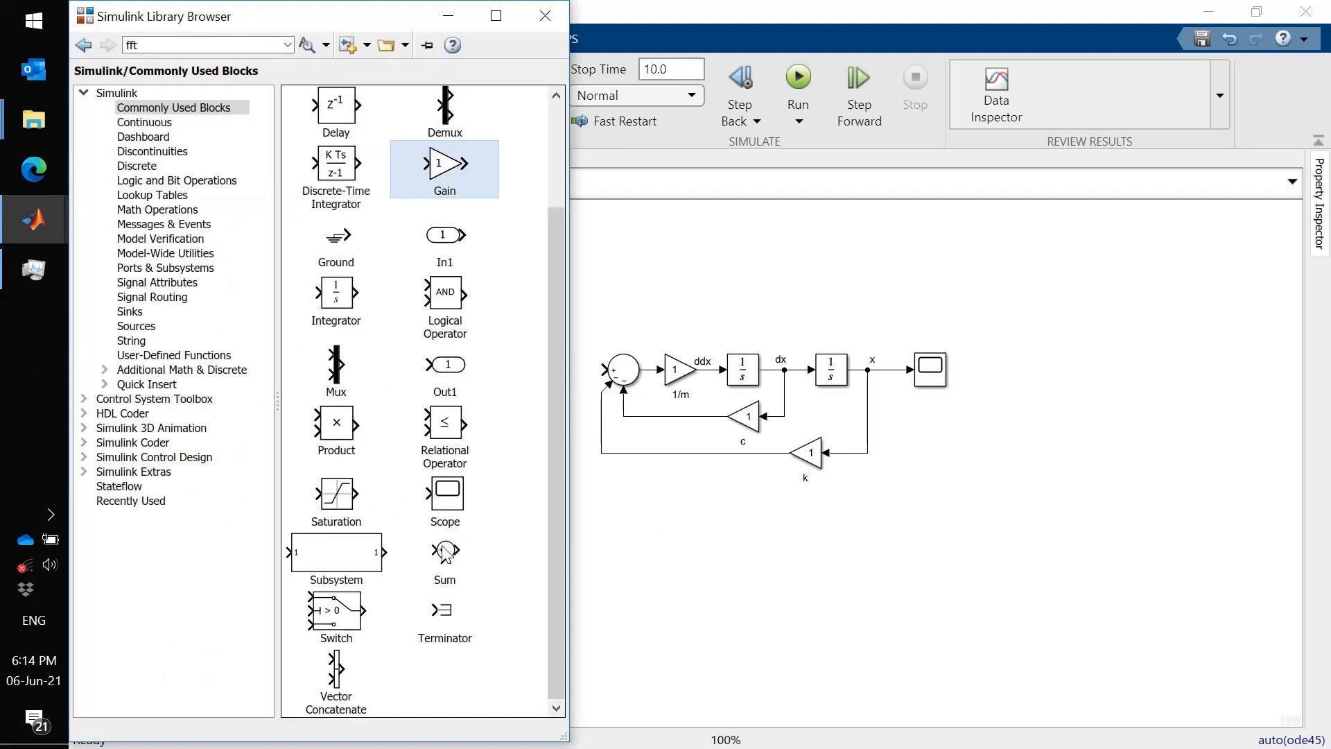
pyautogui.moveTo(445, 553); pyautogui.dragTo(549, 375)
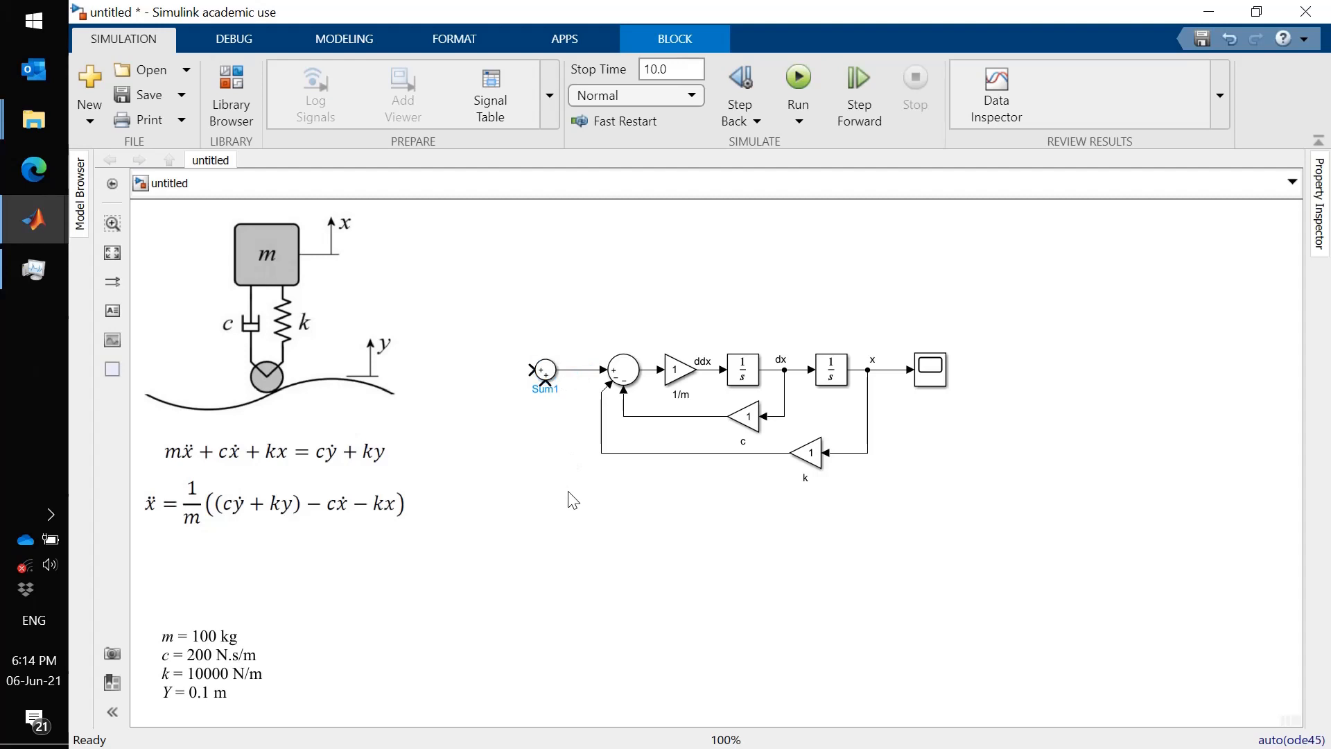
pyautogui.click(548, 376)
pyautogui.doubleClick(548, 376)
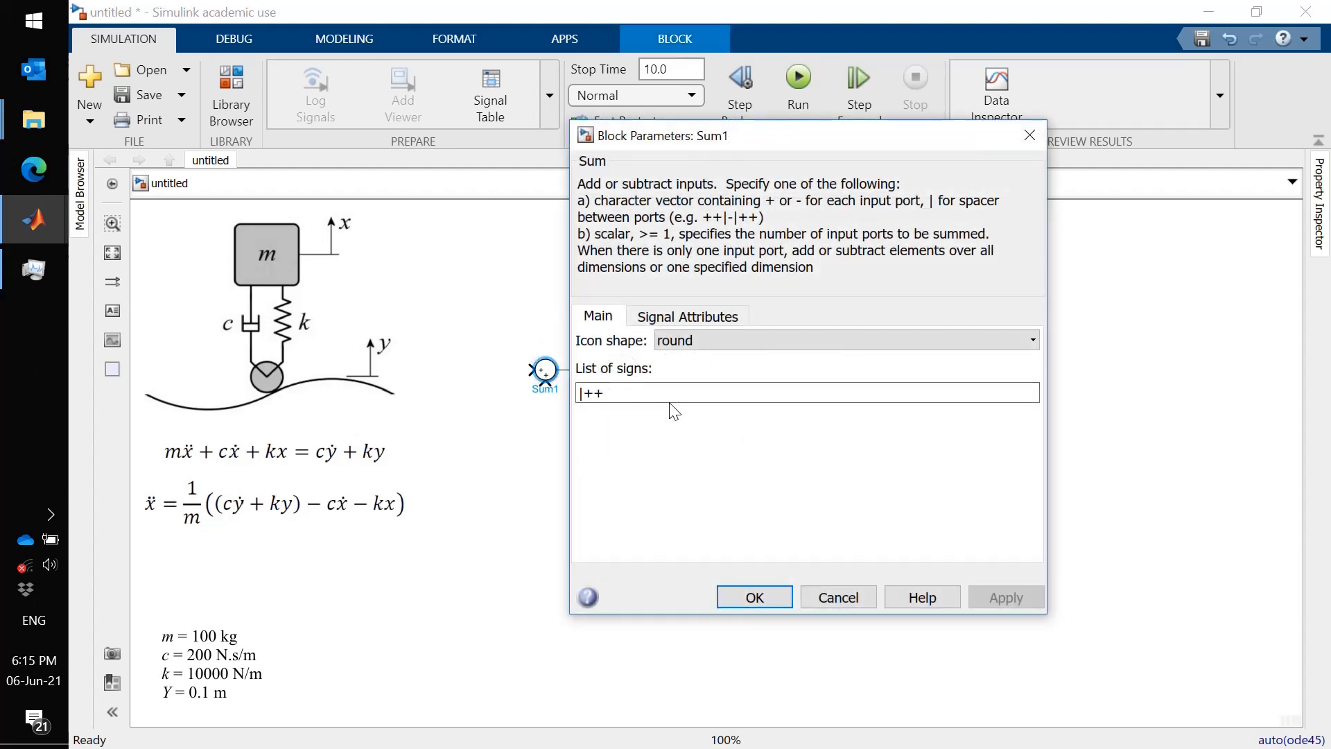
pyautogui.doubleClick(664, 393)
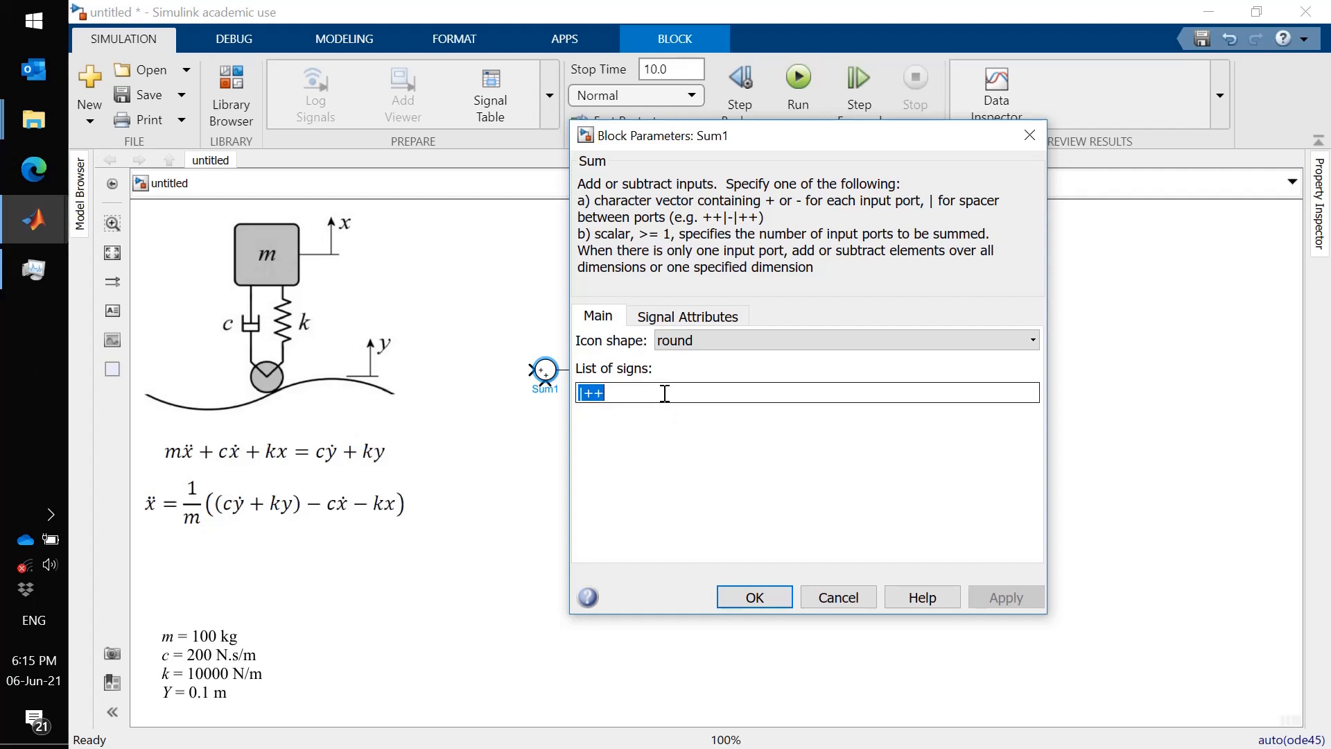
pyautogui.write('++')
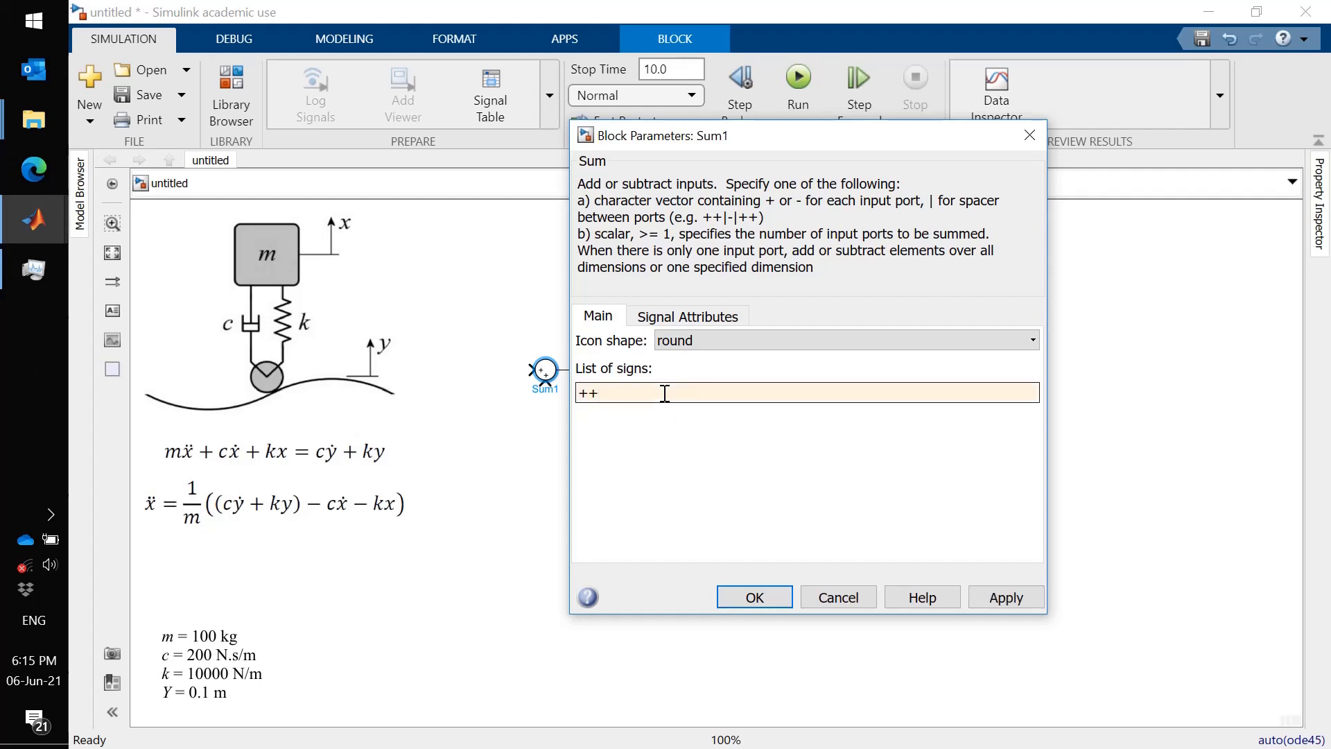
pyautogui.press('Return')
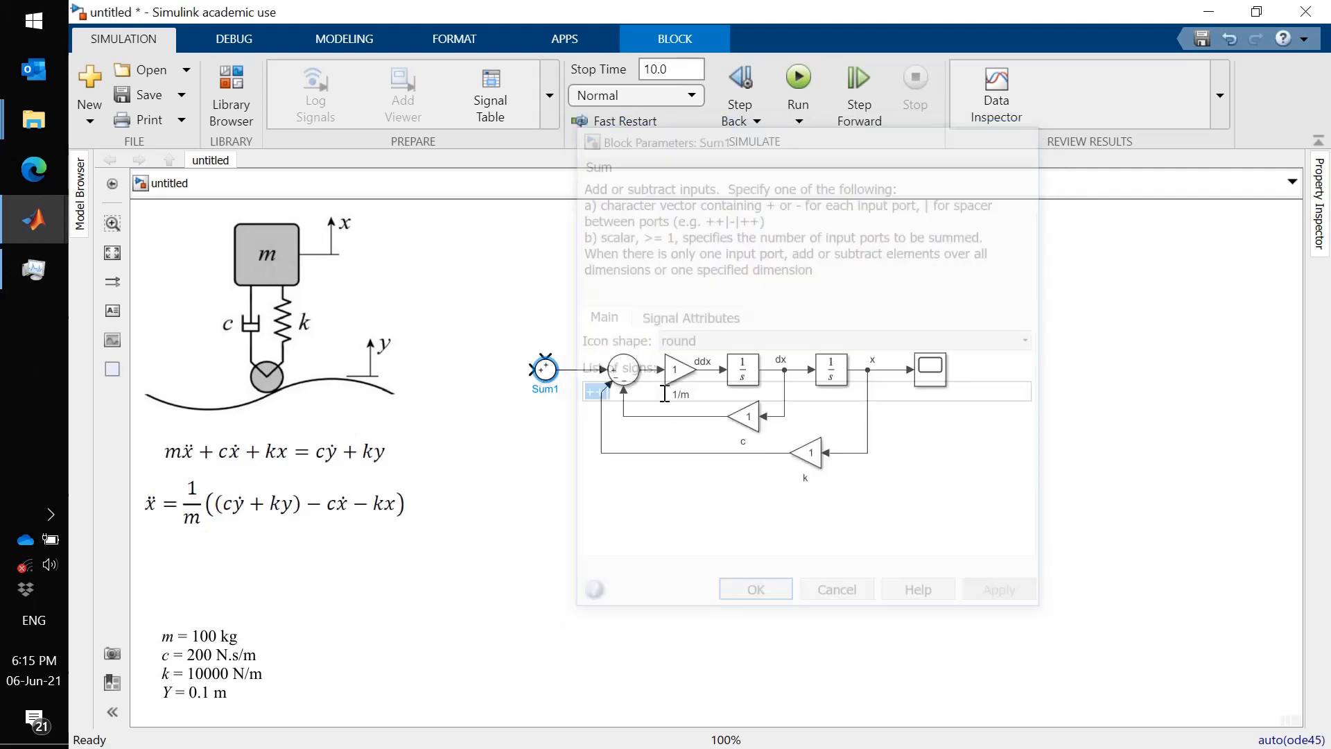
pyautogui.click(595, 473)
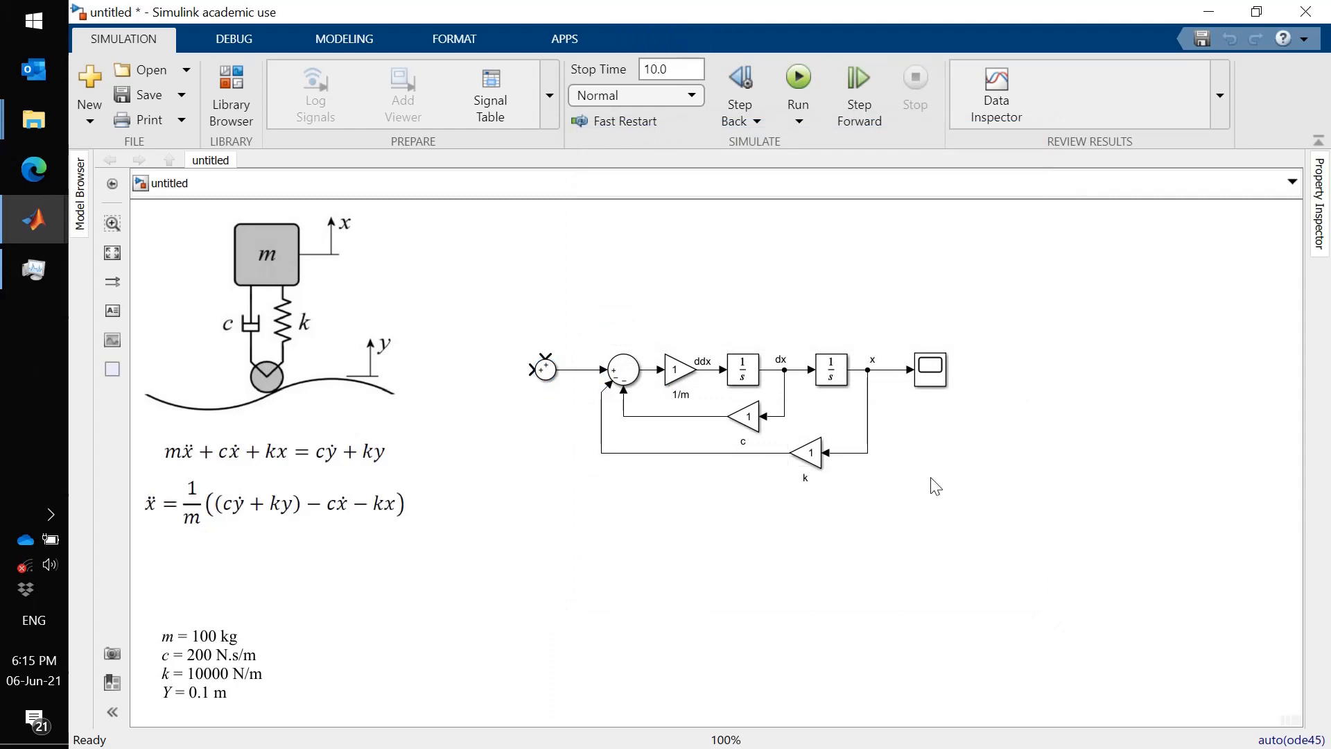
# - Select the whole block diagram and move it to the right
pyautogui.moveTo(936, 487); pyautogui.dragTo(524, 312)
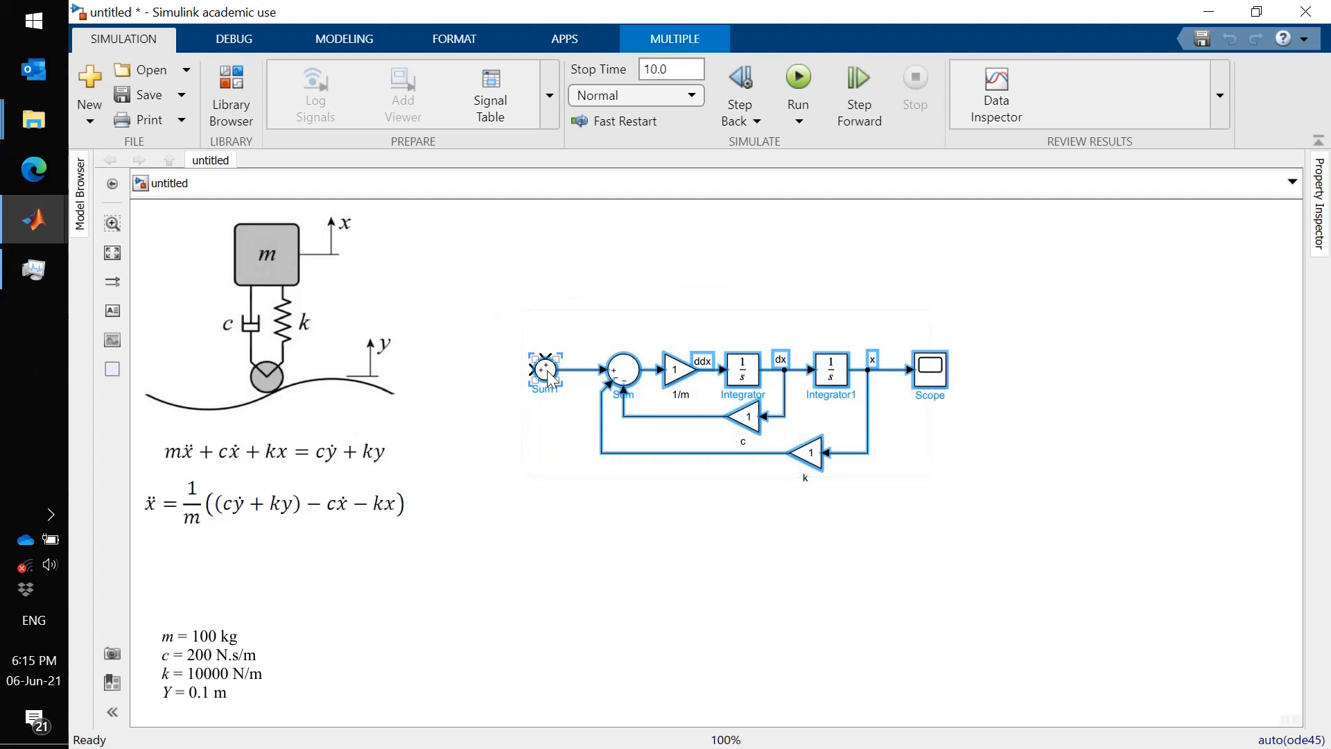
pyautogui.moveTo(550, 376); pyautogui.dragTo(637, 376)
pyautogui.click(585, 471)
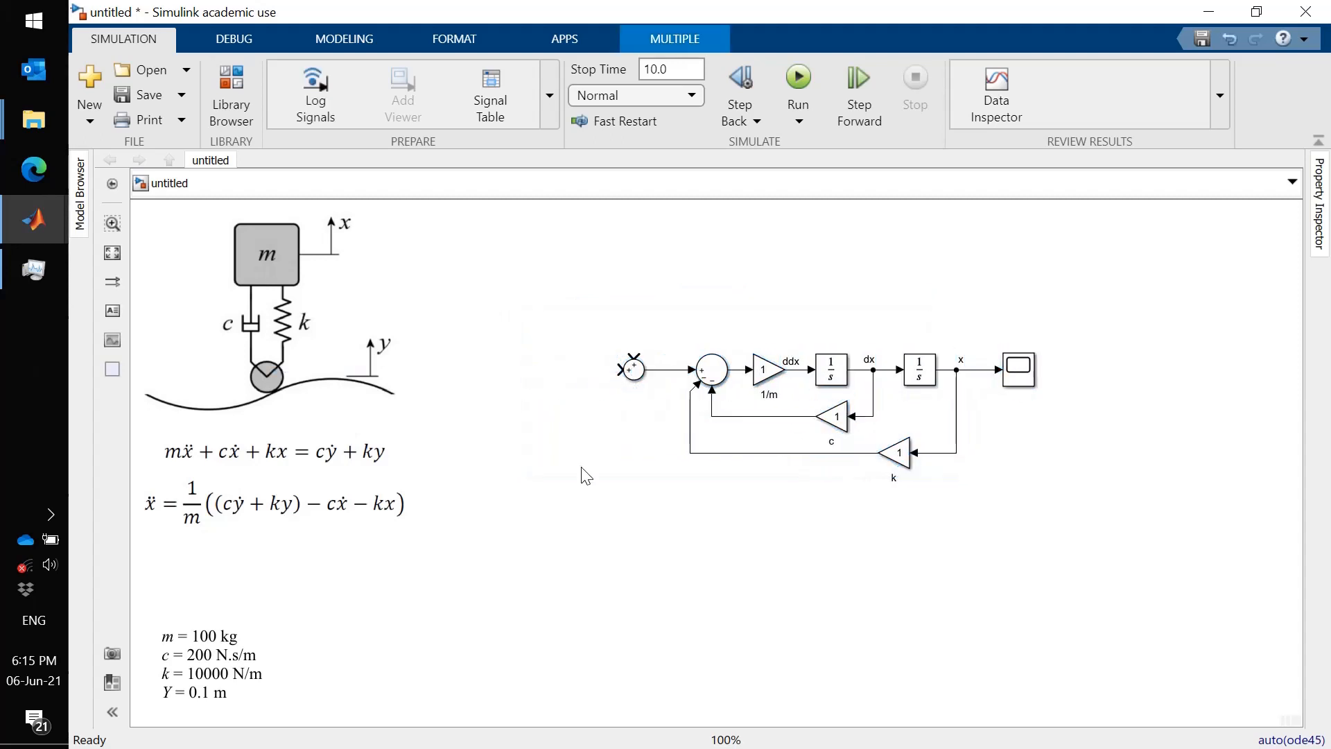
# - Add a Sine Wave source from Sources and connect it to the new Sum block's input
pyautogui.click(231, 94)
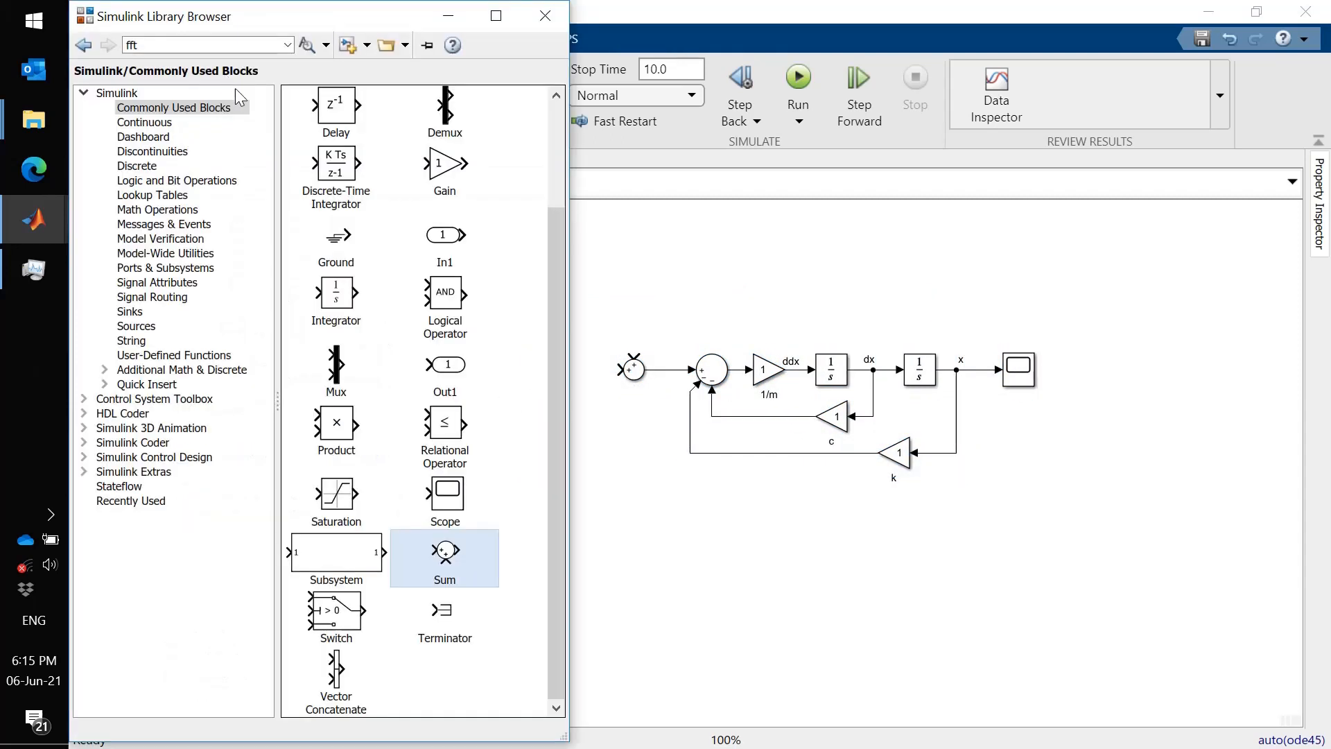
pyautogui.click(135, 329)
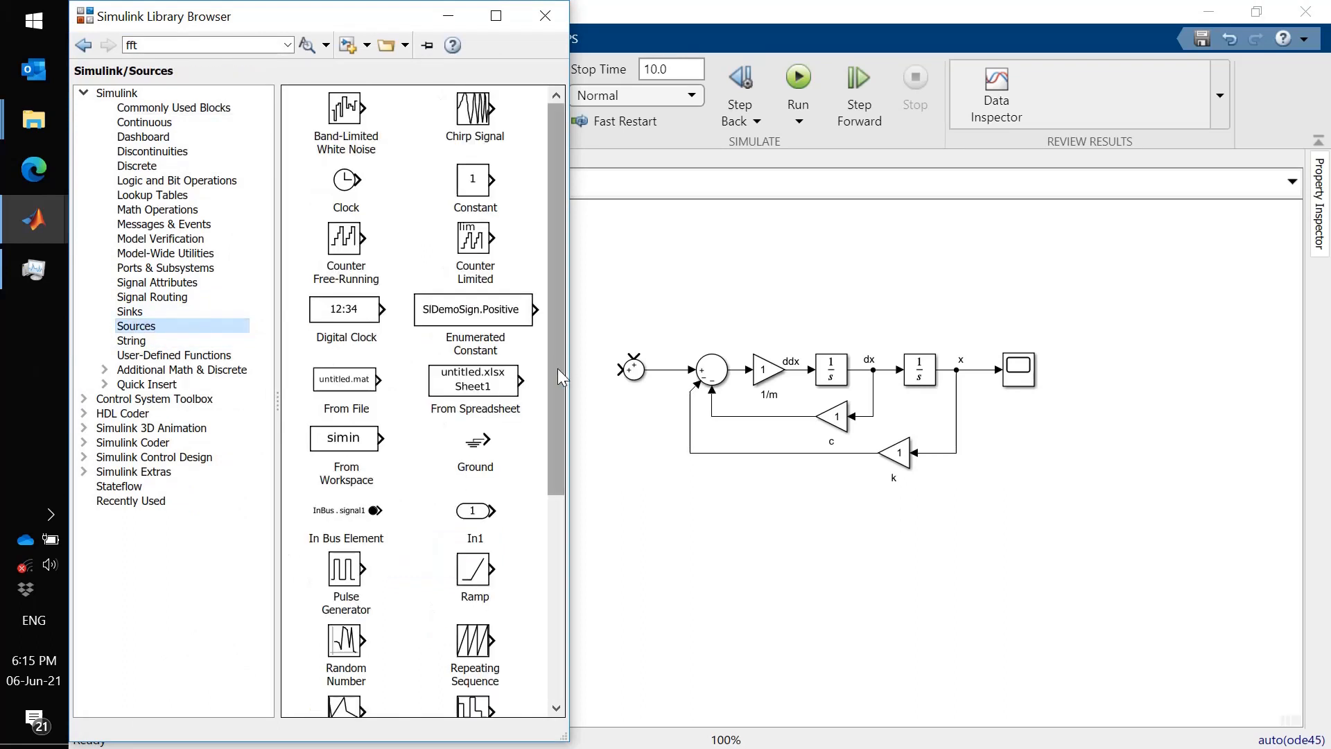
pyautogui.moveTo(558, 368); pyautogui.dragTo(559, 588)
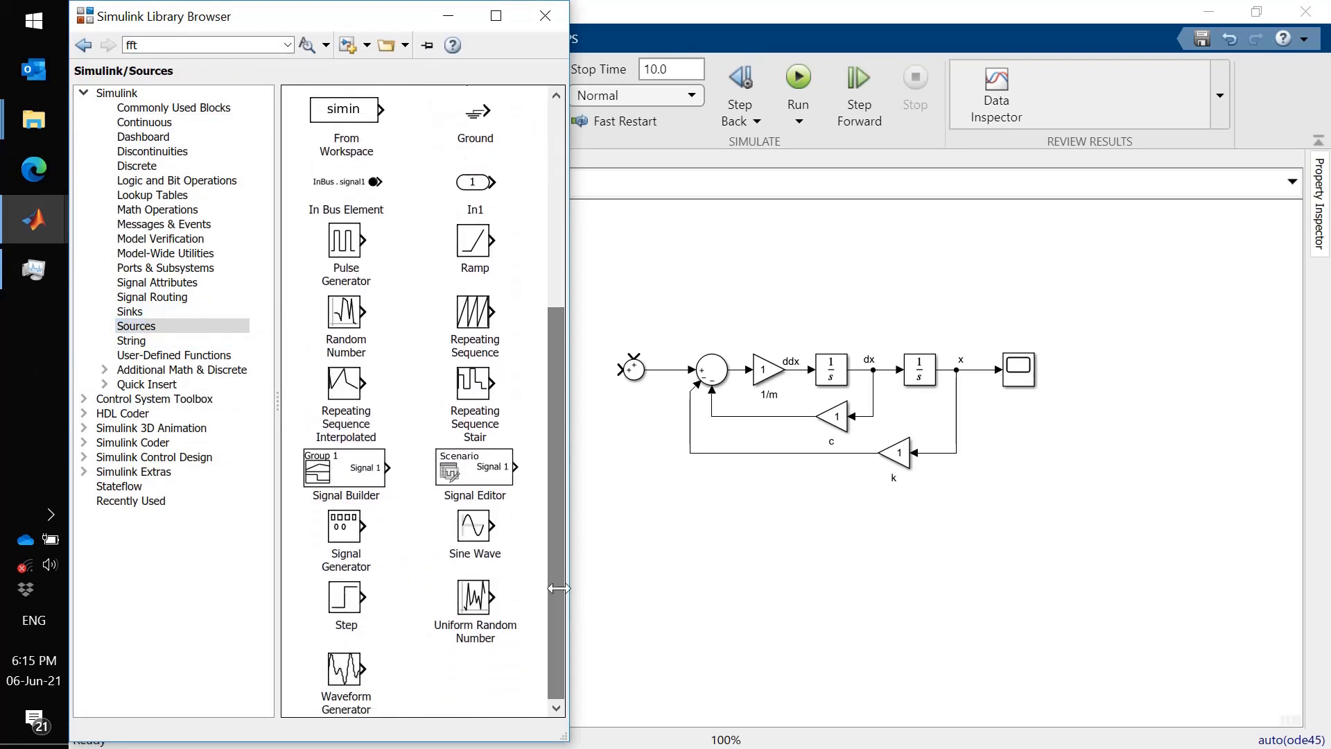
pyautogui.moveTo(474, 535); pyautogui.dragTo(500, 380)
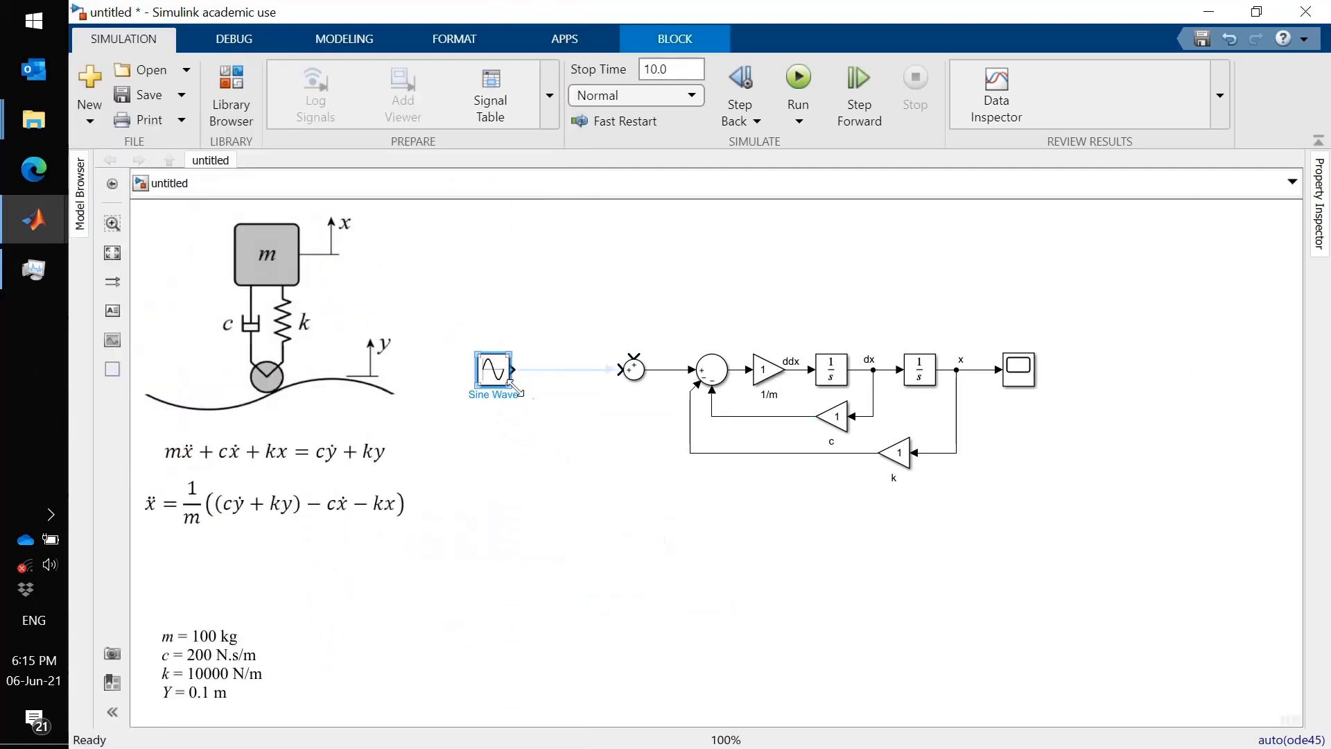
pyautogui.click(590, 464)
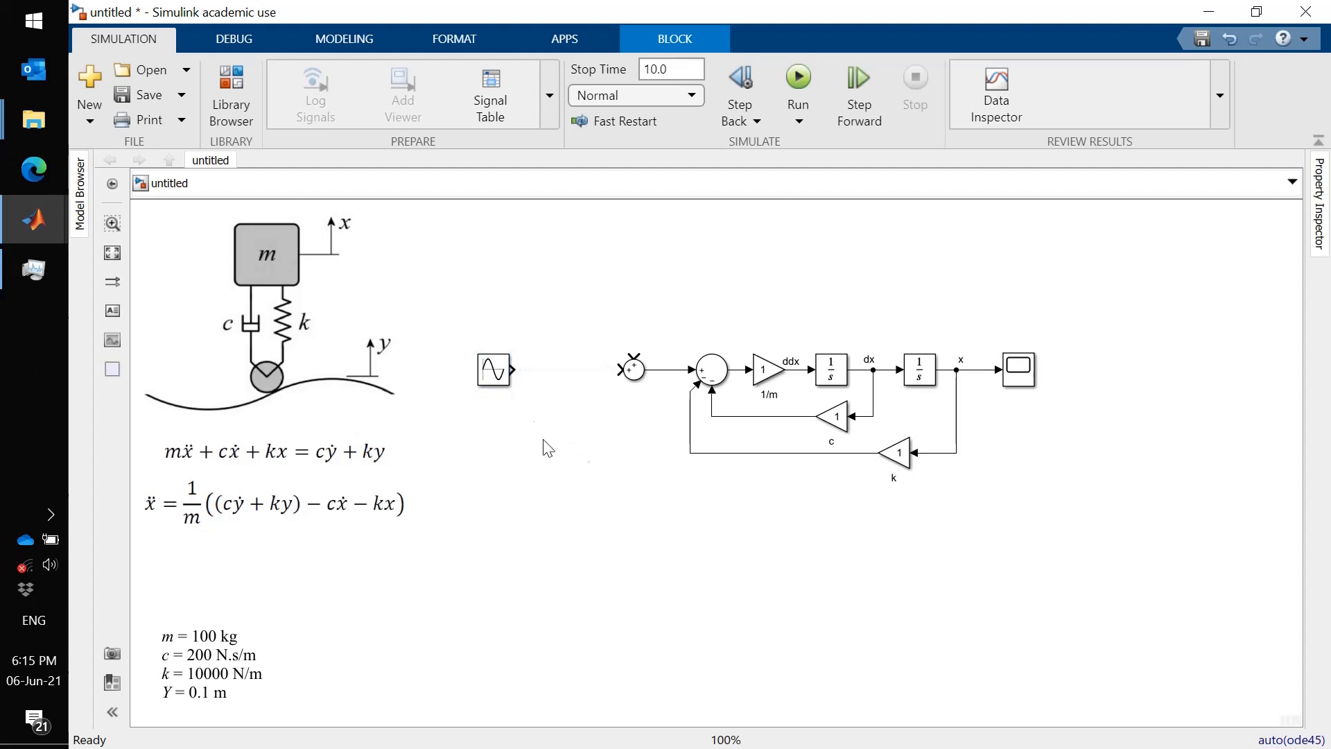
pyautogui.moveTo(516, 371); pyautogui.dragTo(618, 370)
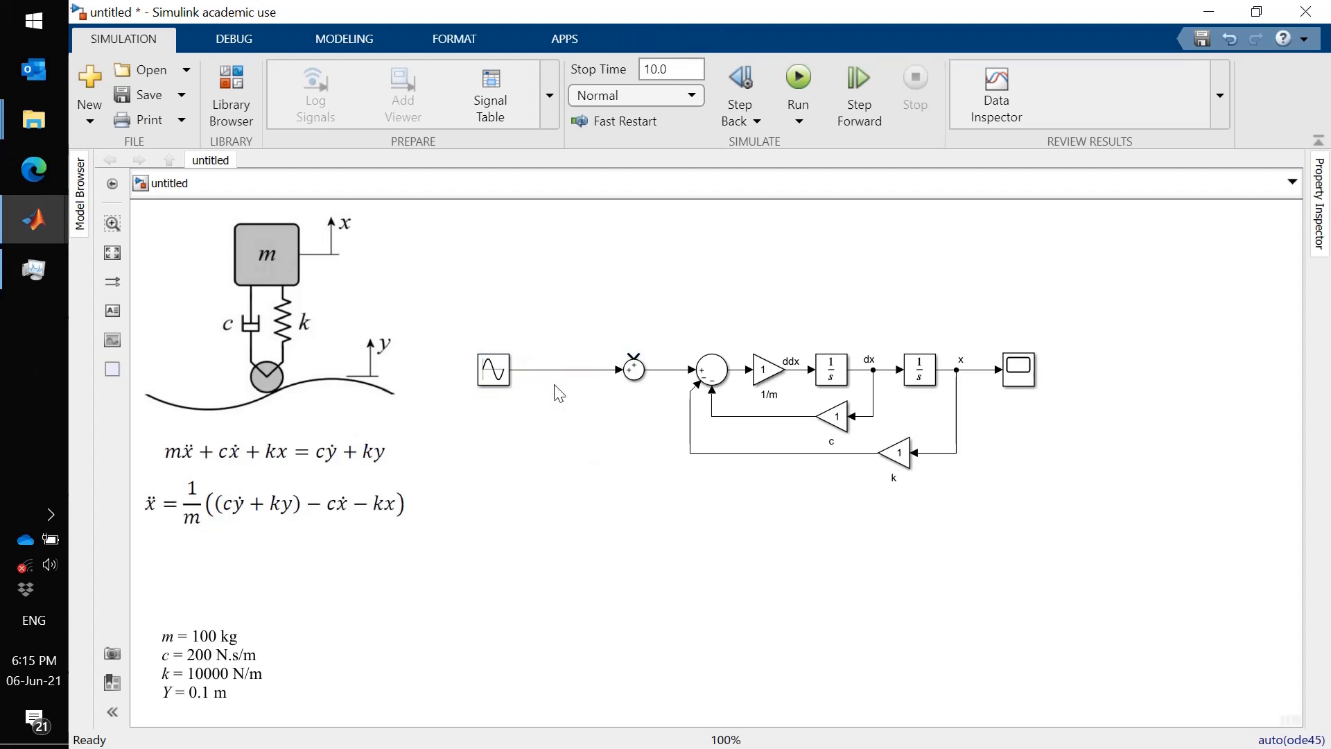
# - Label the Sine Wave output signal y
pyautogui.doubleClick(522, 363)
pyautogui.write('y')
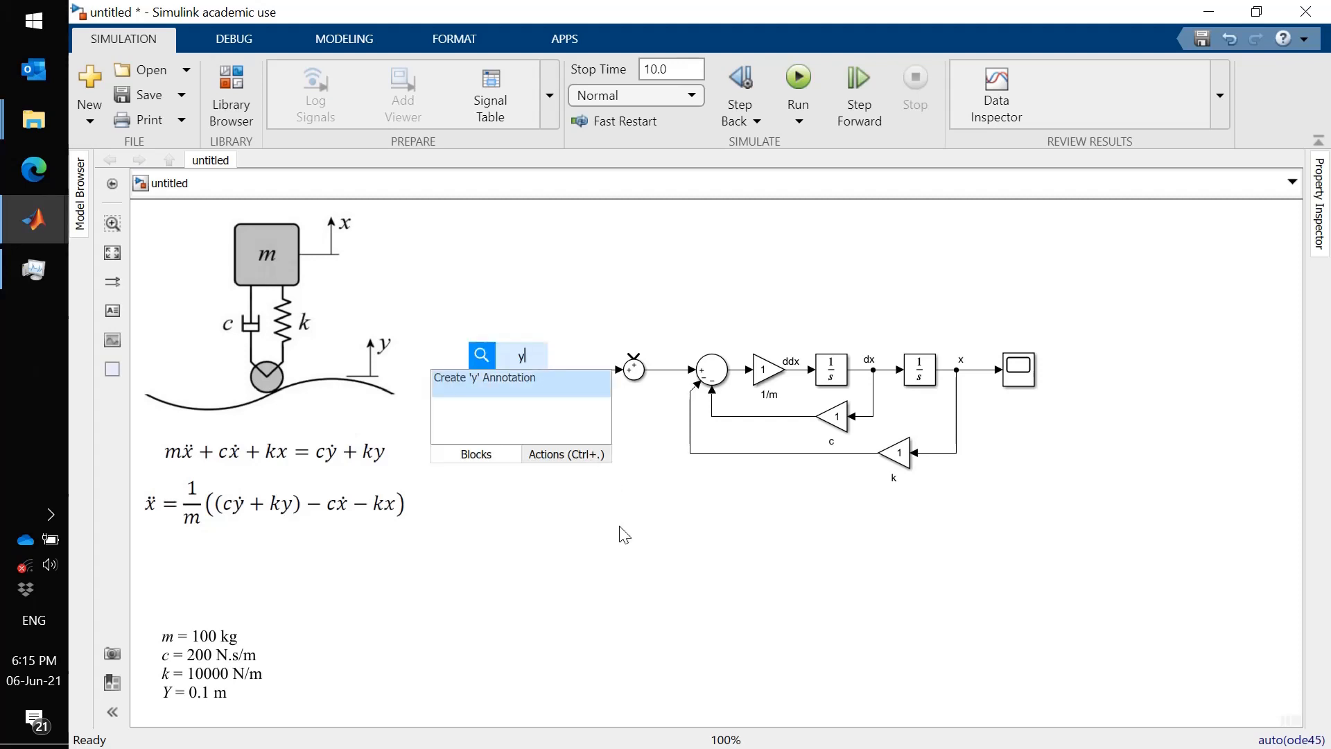
pyautogui.press('Return')
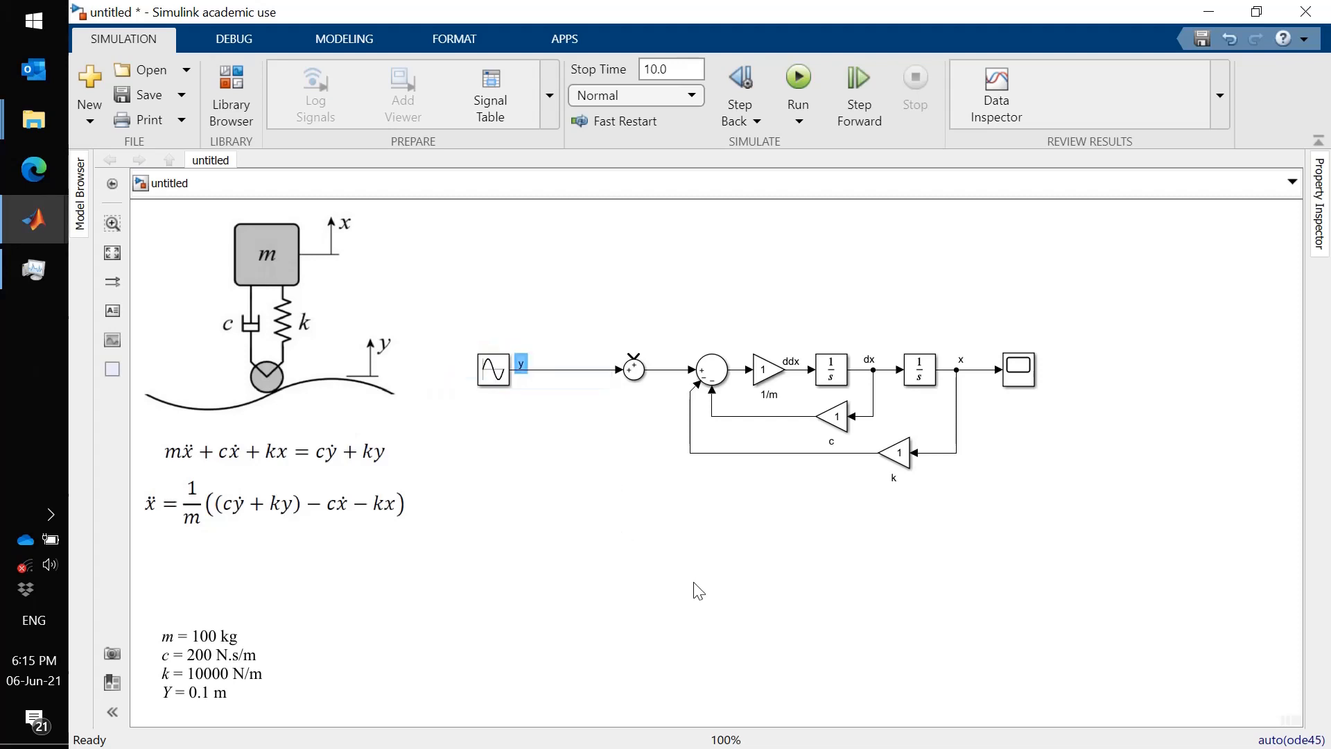
pyautogui.click(593, 551)
# - Insert a Gain block into the y line before the new Sum block
pyautogui.click(223, 98)
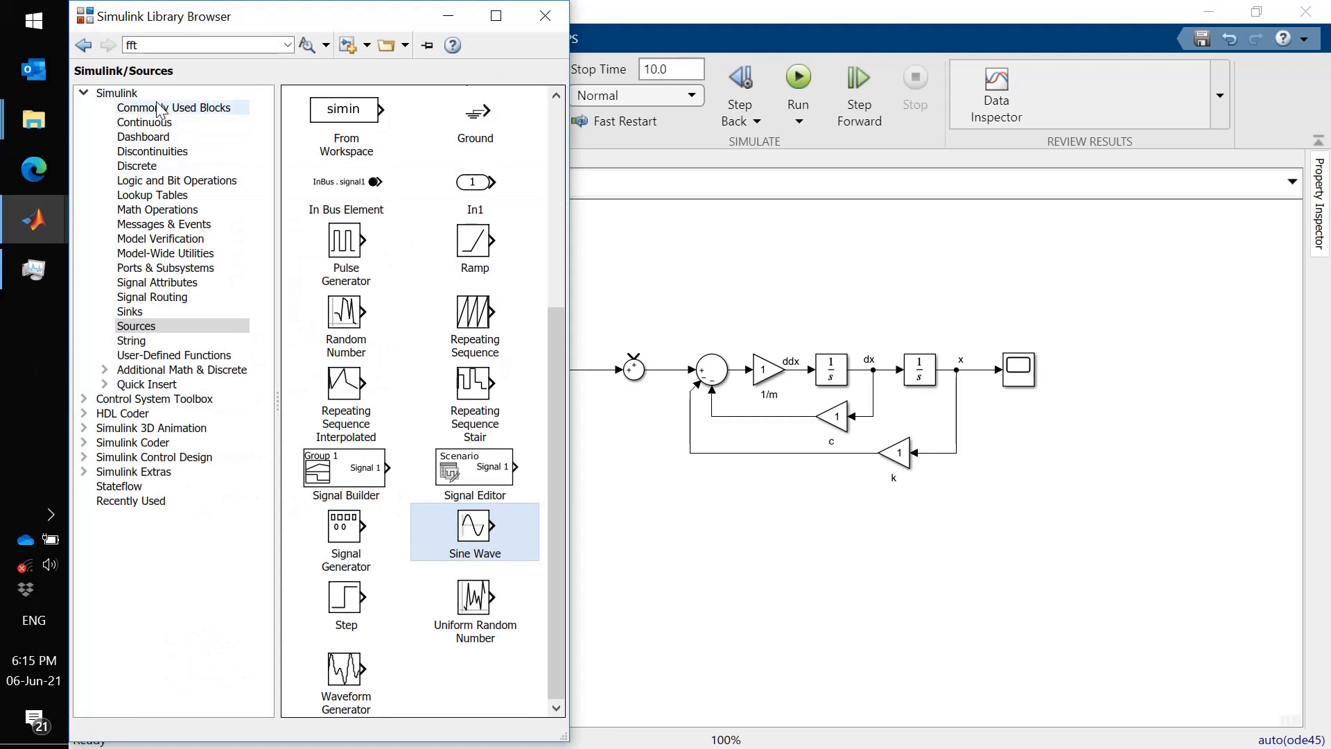
pyautogui.click(161, 109)
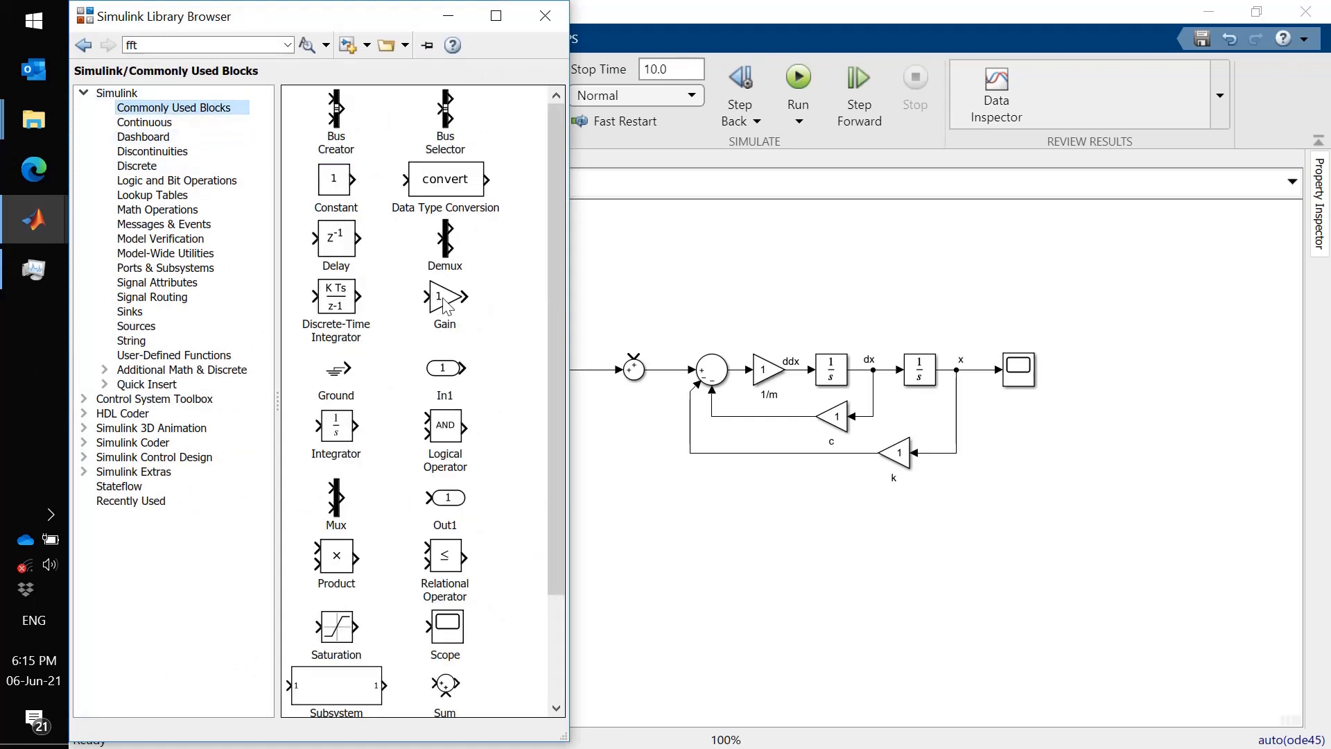
pyautogui.moveTo(445, 303); pyautogui.dragTo(579, 376)
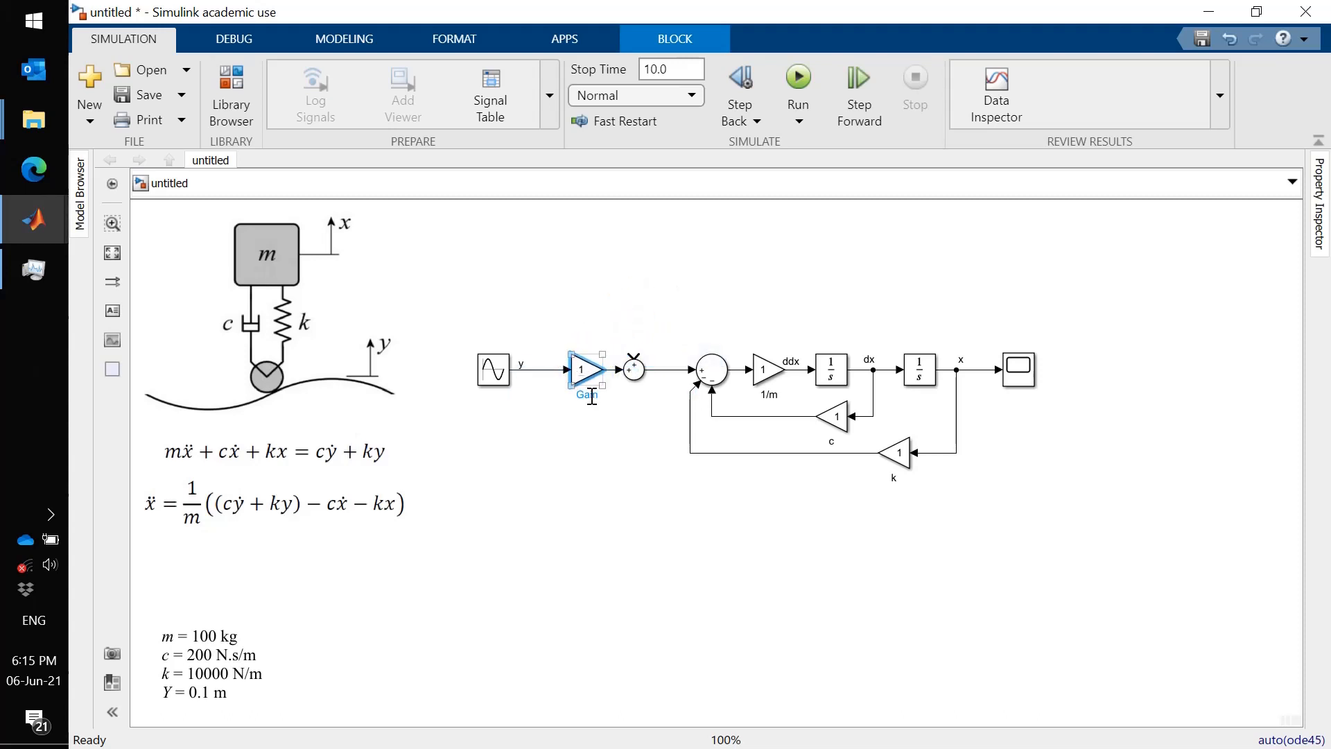
# - Name the new Gain block on the y line k
pyautogui.doubleClick(592, 396)
pyautogui.write('k')
pyautogui.click(255, 530)
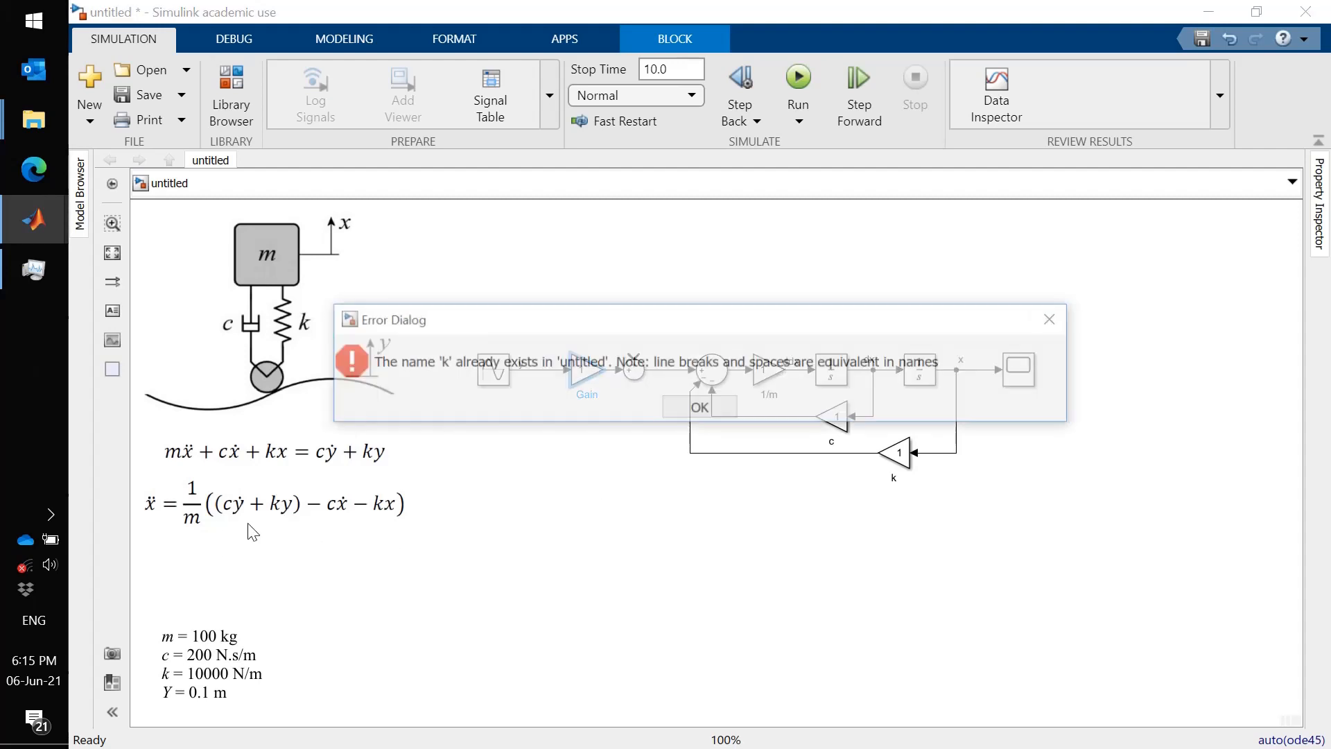
pyautogui.click(690, 414)
pyautogui.click(595, 392)
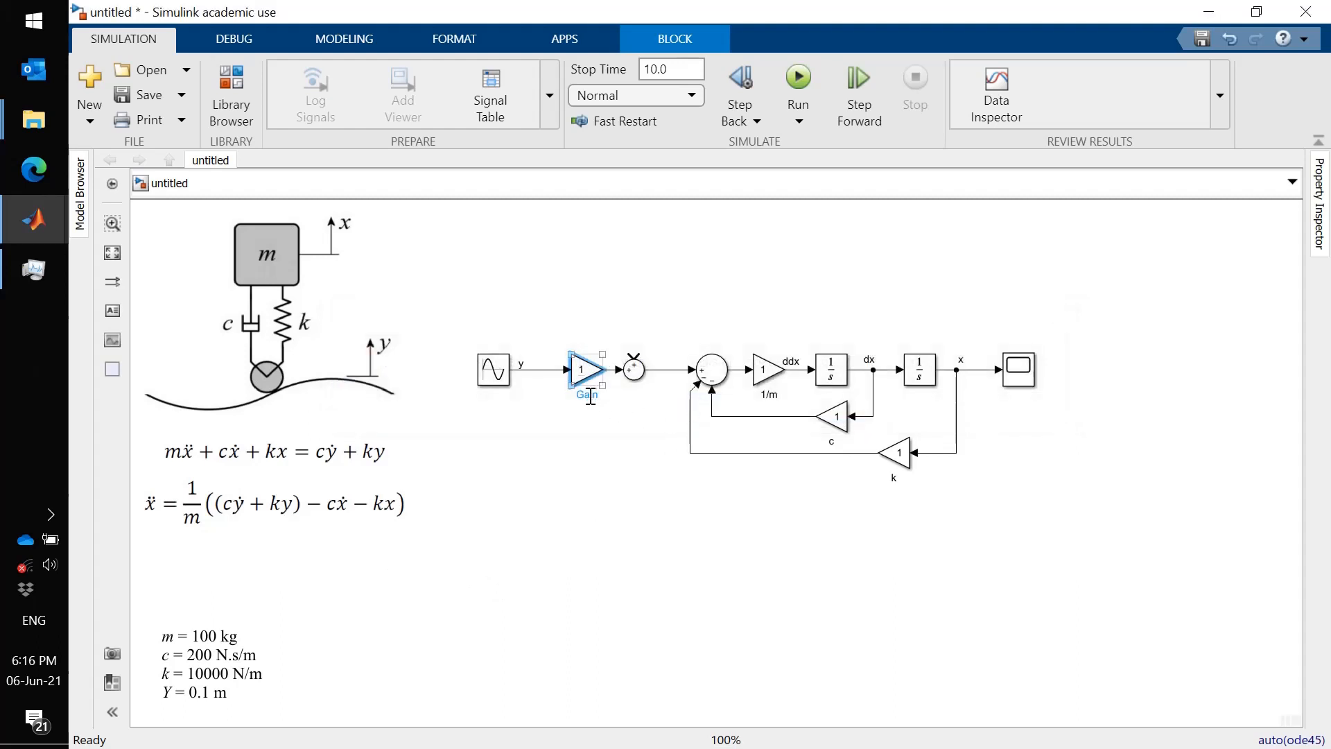
pyautogui.click(590, 396)
pyautogui.doubleClick(591, 395)
pyautogui.press('BackSpace')
pyautogui.click(590, 451)
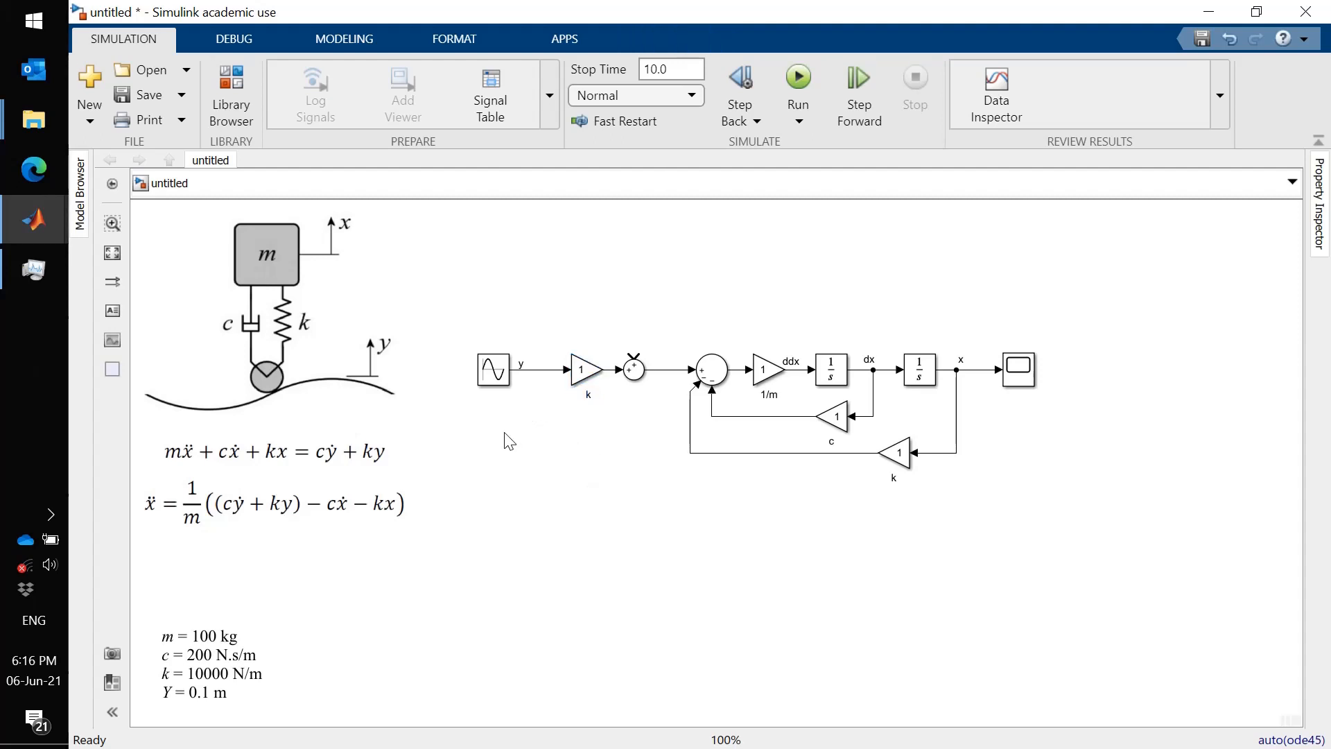
# - Add a Derivative block from Continuous, branched off the y signal above the k gain
pyautogui.click(223, 89)
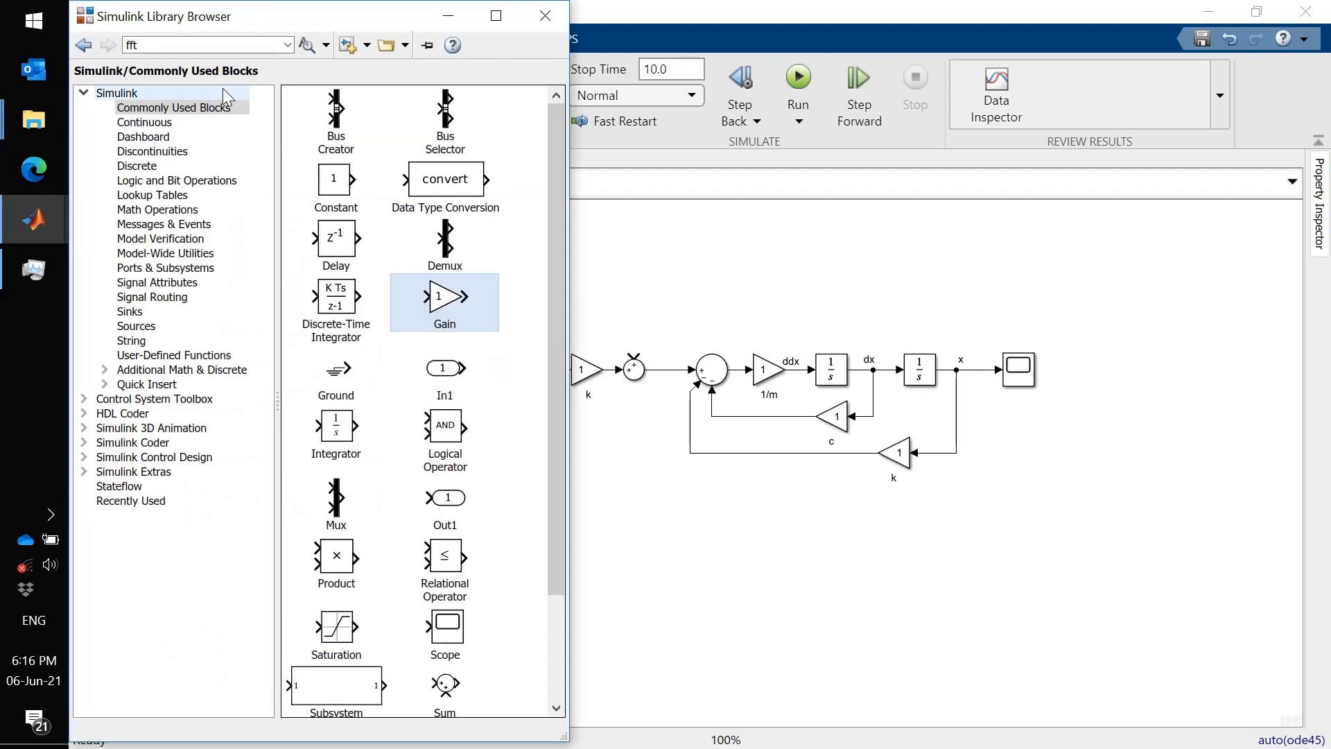
pyautogui.click(147, 125)
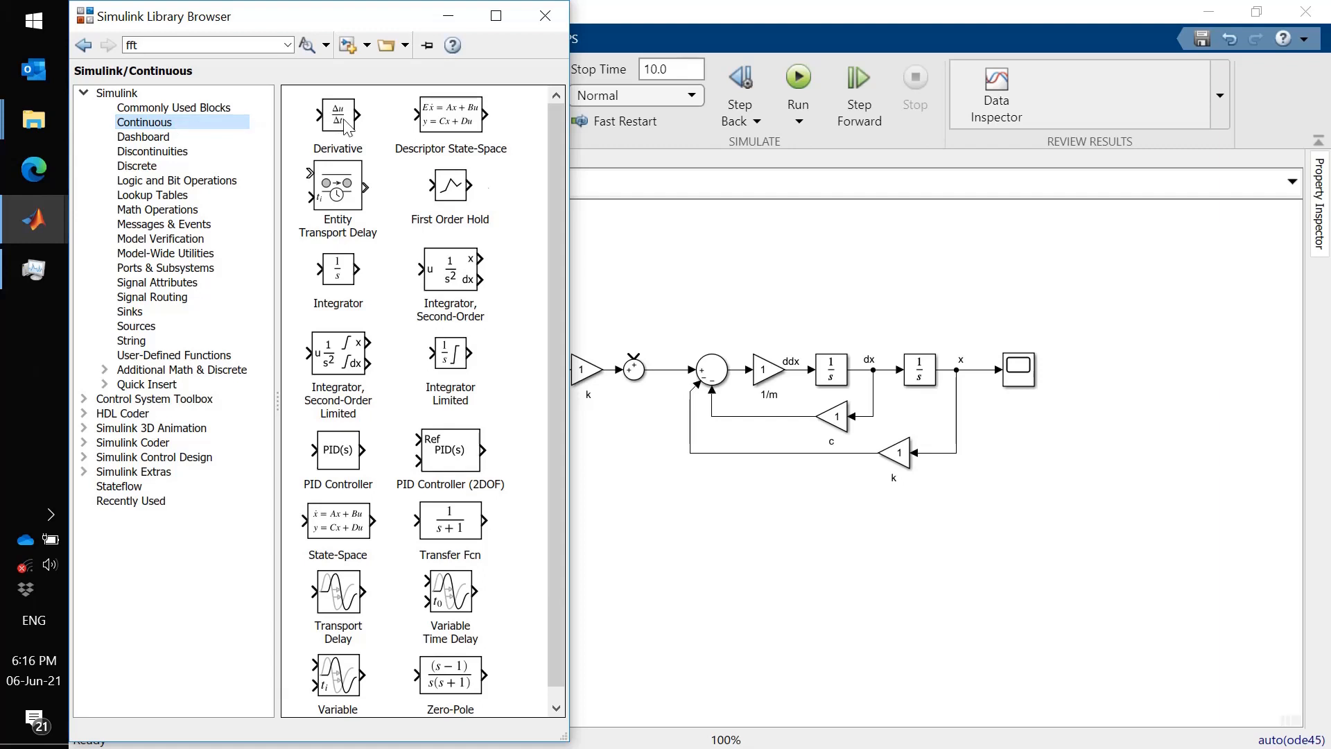
pyautogui.moveTo(344, 125); pyautogui.dragTo(597, 369)
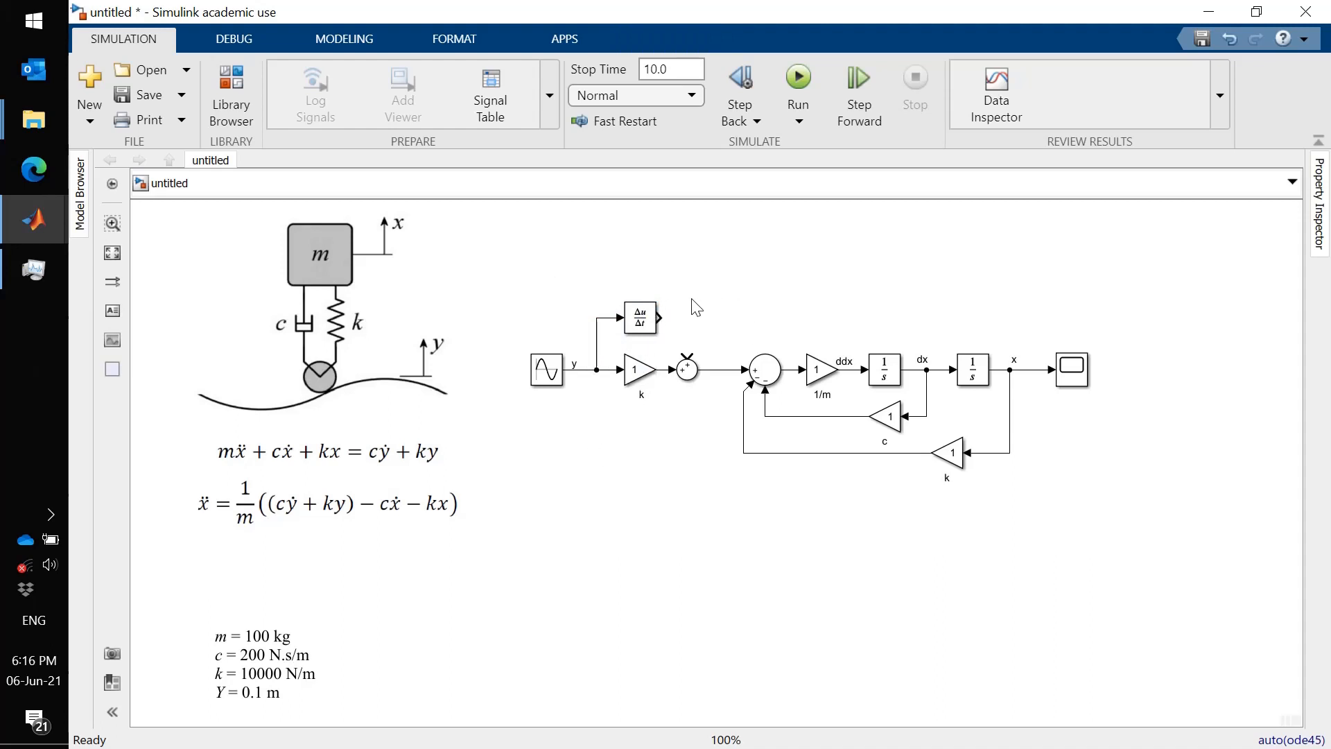
# - Select the new Sum block and everything downstream and move them to the right
pyautogui.moveTo(689, 307); pyautogui.dragTo(1112, 535)
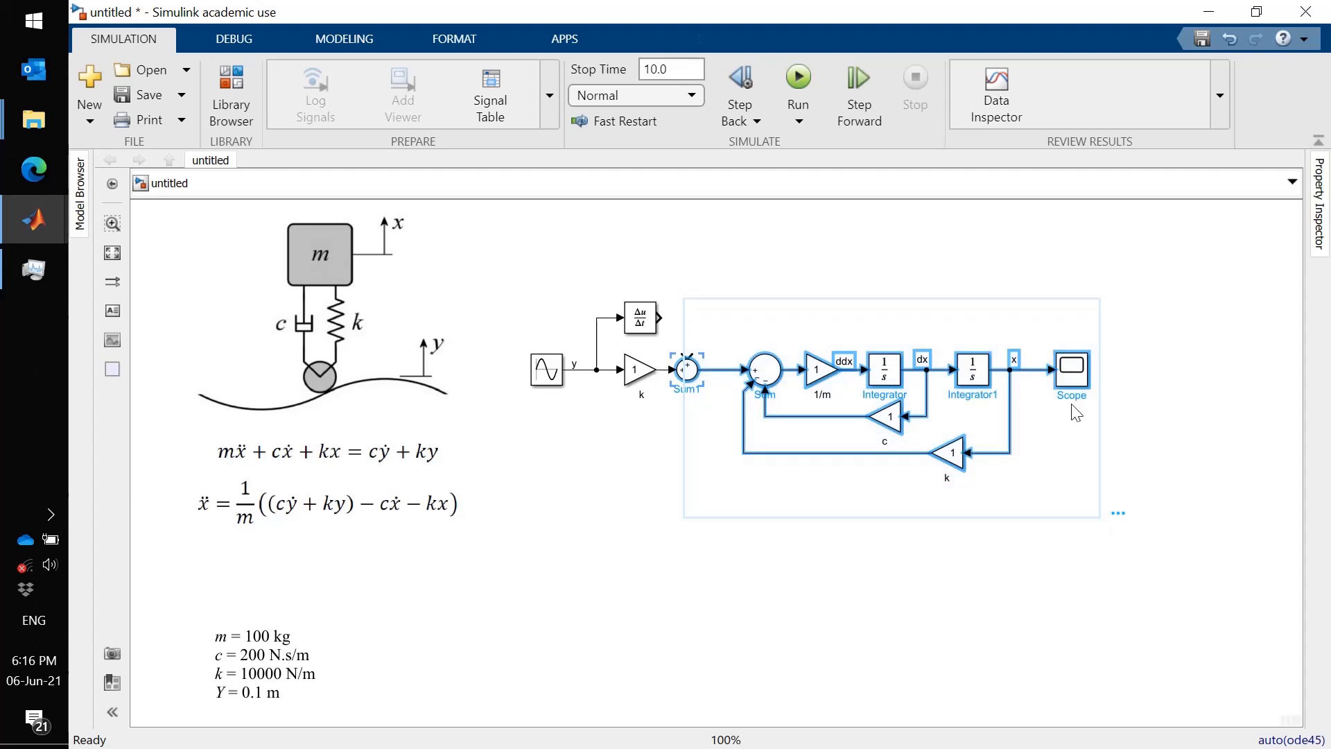
pyautogui.moveTo(1061, 369); pyautogui.dragTo(1155, 369)
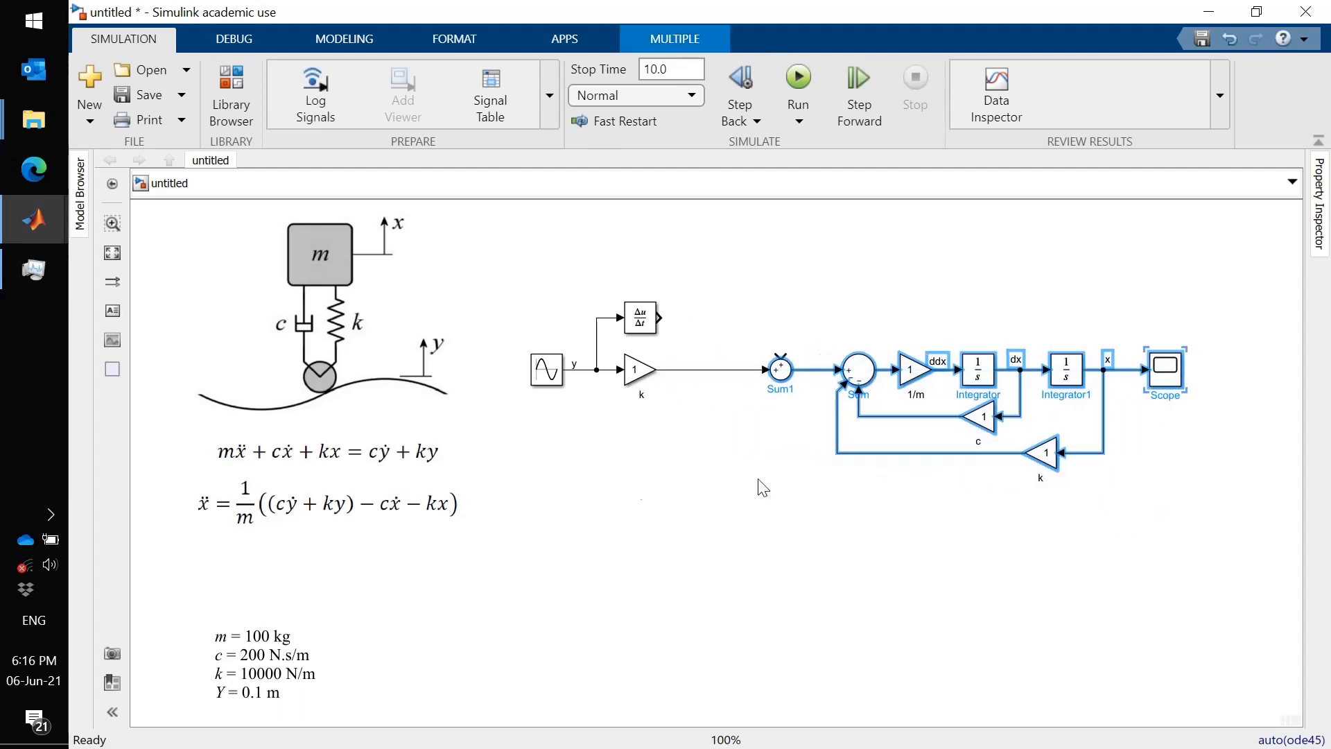
pyautogui.click(637, 492)
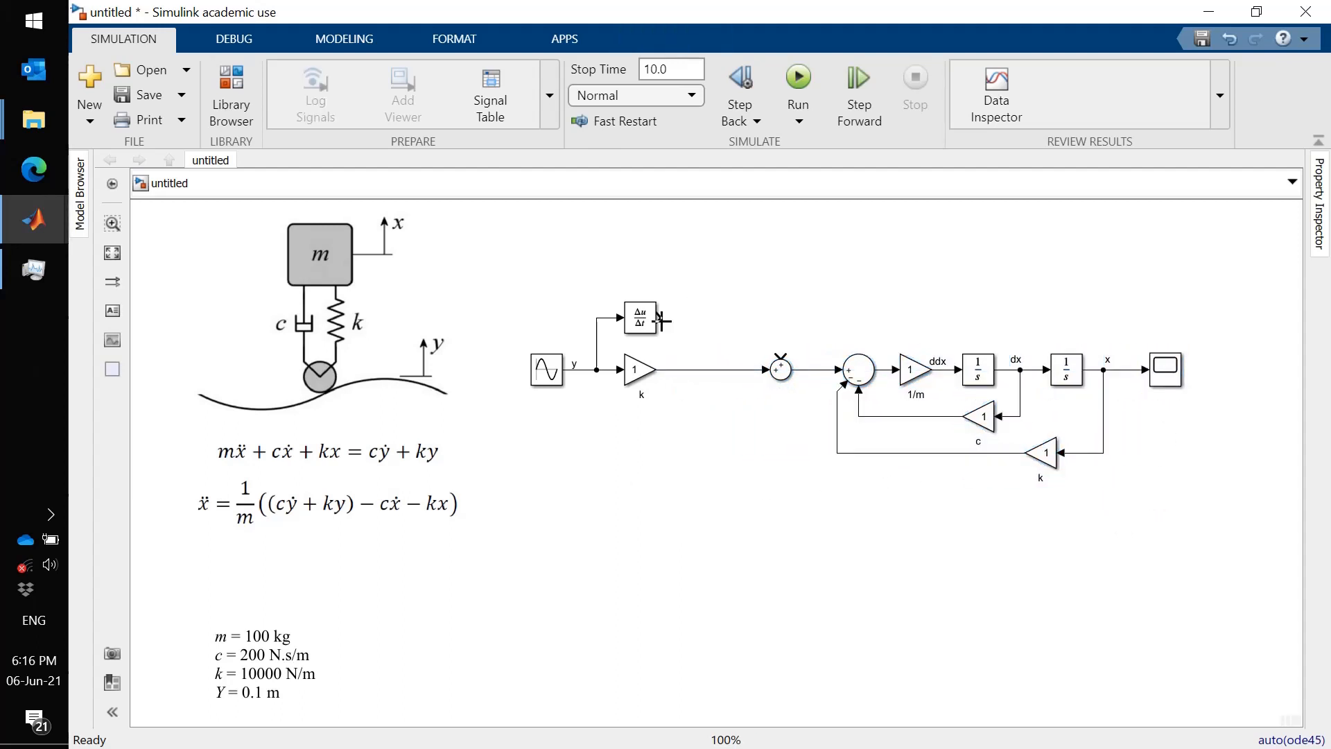
# - Connect the Derivative output to the new Sum block and insert a Gain block into that line
pyautogui.moveTo(659, 318)
pyautogui.mouseDown()
pyautogui.moveTo(774, 342)
pyautogui.moveTo(780, 358)
pyautogui.mouseUp()
pyautogui.click(229, 87)
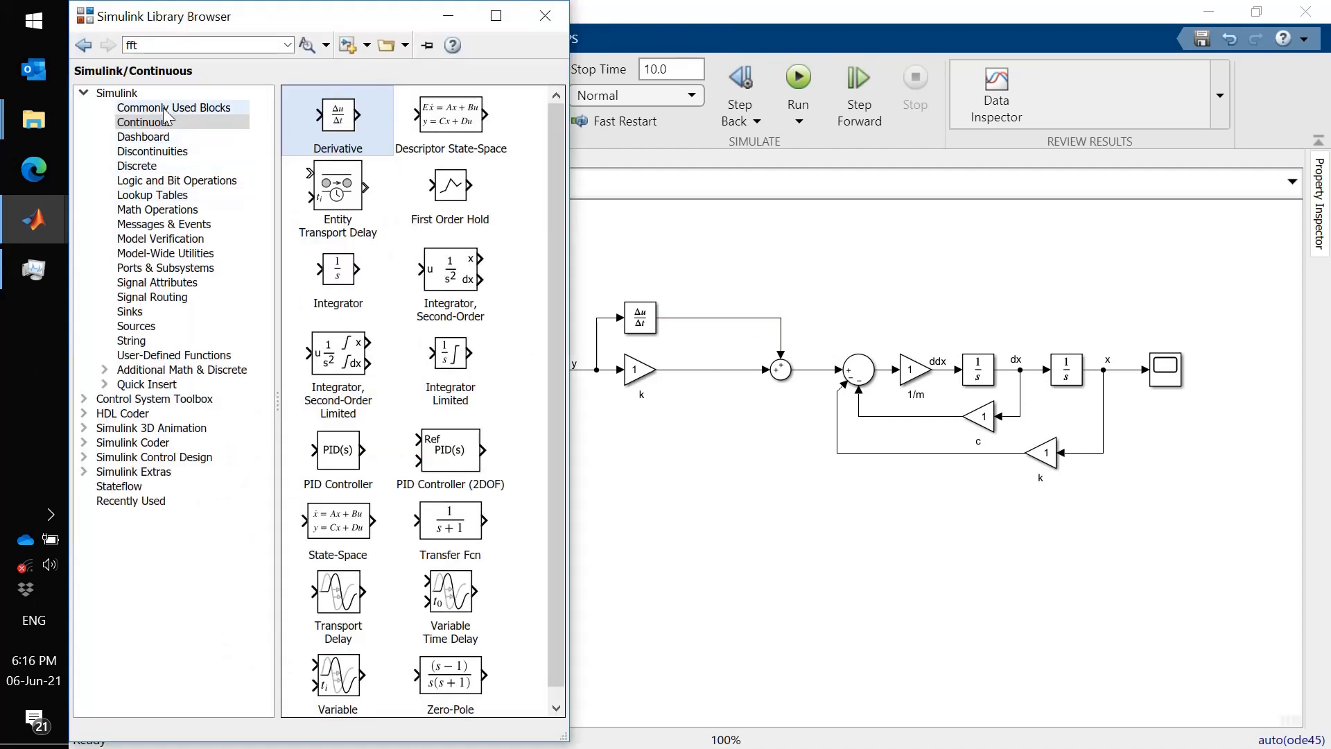
pyautogui.moveTo(437, 300); pyautogui.dragTo(705, 330)
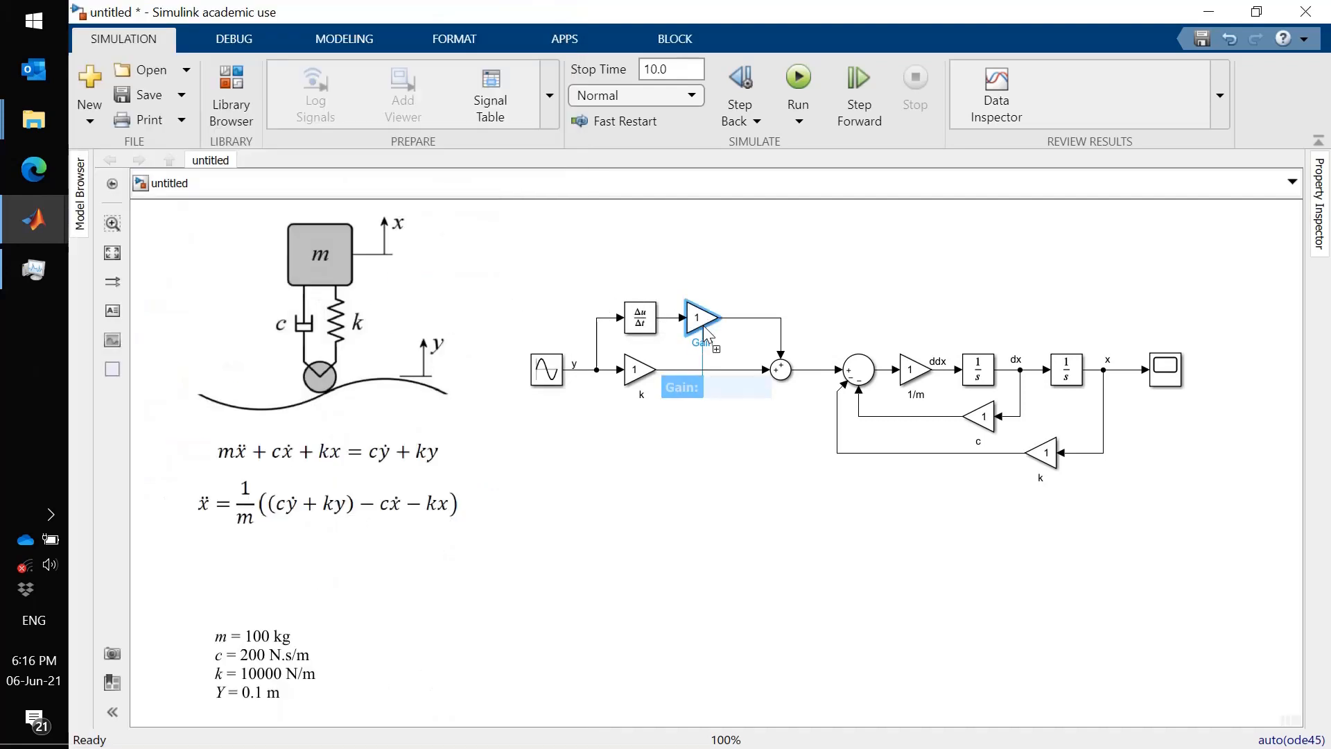
pyautogui.click(705, 341)
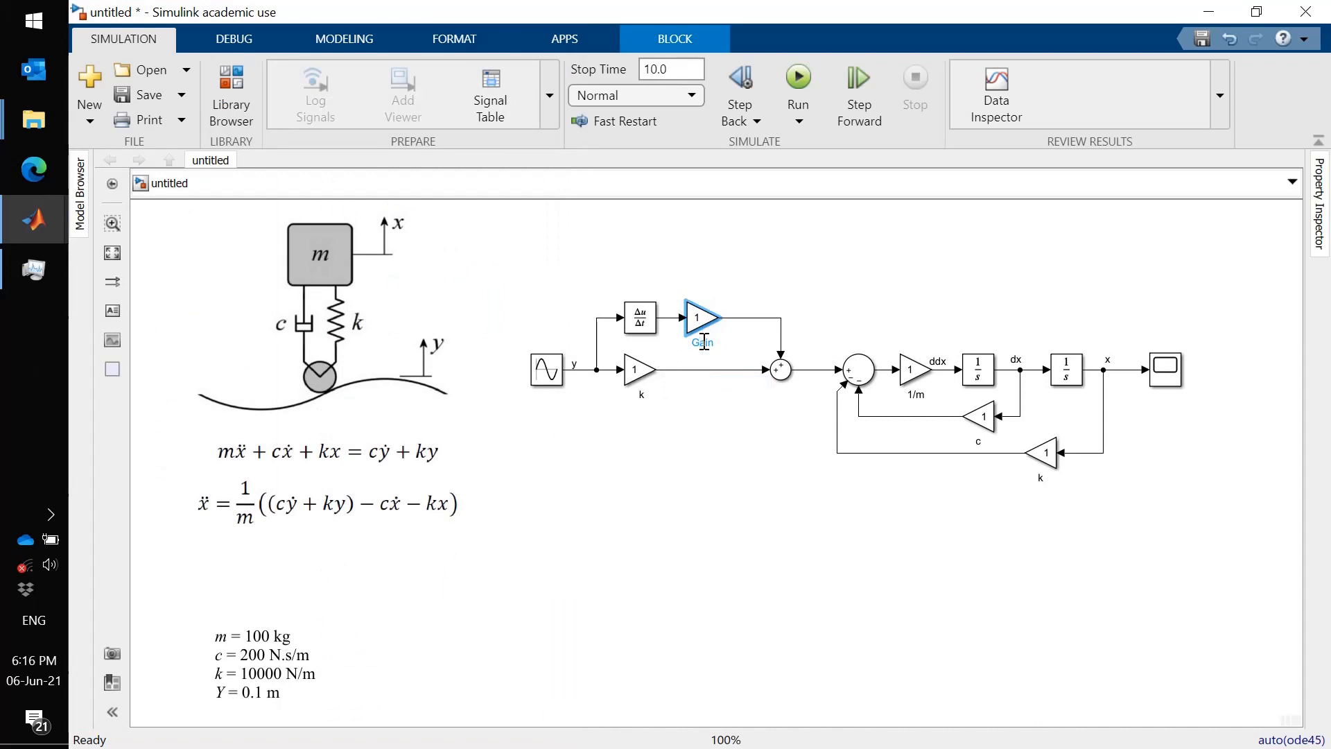
# - Name the new Gain block on the derivative line c
pyautogui.doubleClick(705, 343)
pyautogui.press('BackSpace')
pyautogui.write('c')
pyautogui.click(714, 535)
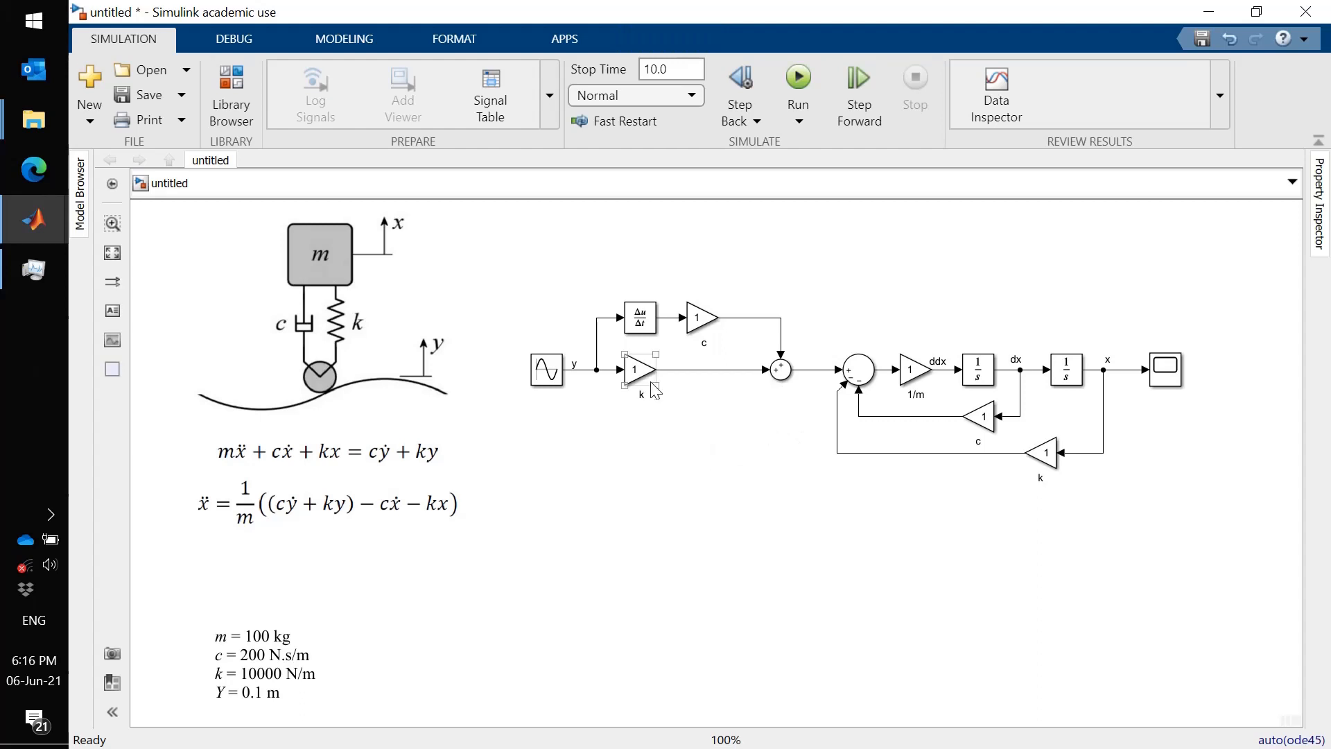
# - Set the 1/m gain to 1/100
pyautogui.click(774, 382)
pyautogui.click(703, 380)
pyautogui.click(911, 370)
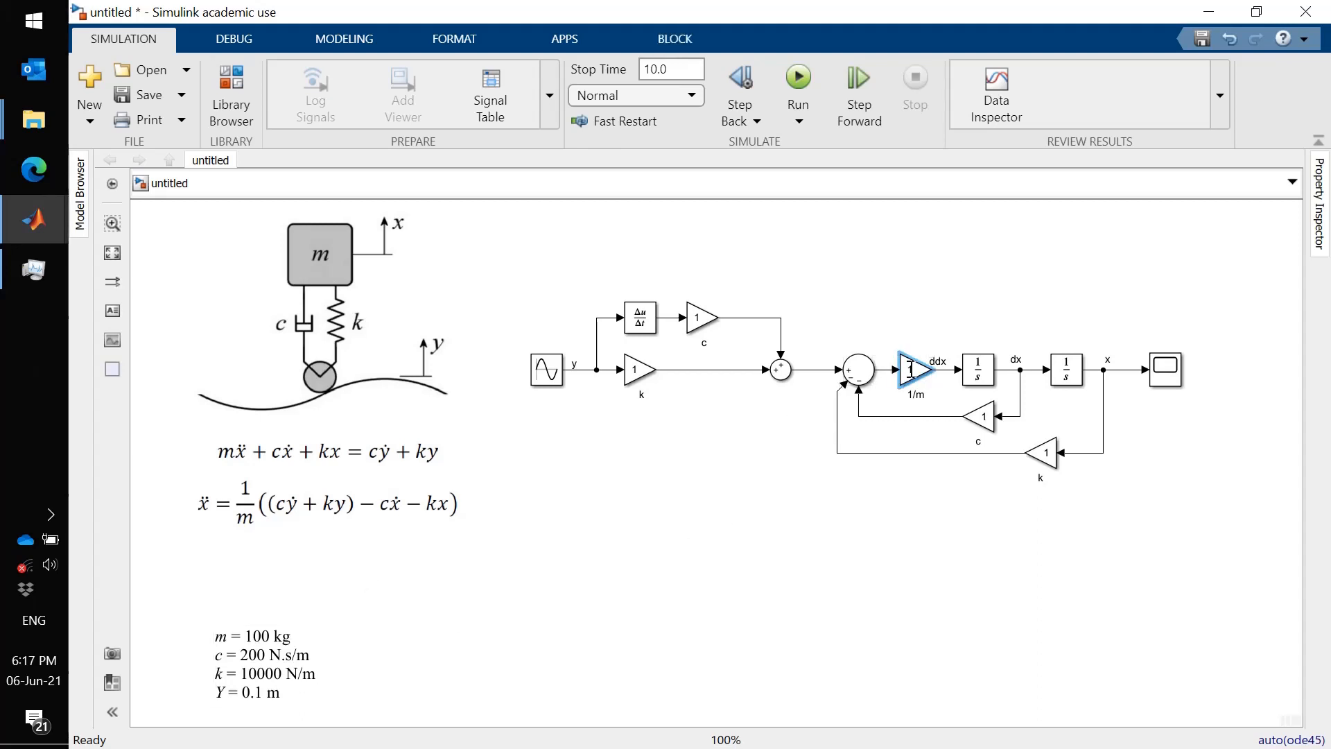
pyautogui.doubleClick(911, 370)
pyautogui.write('1/100')
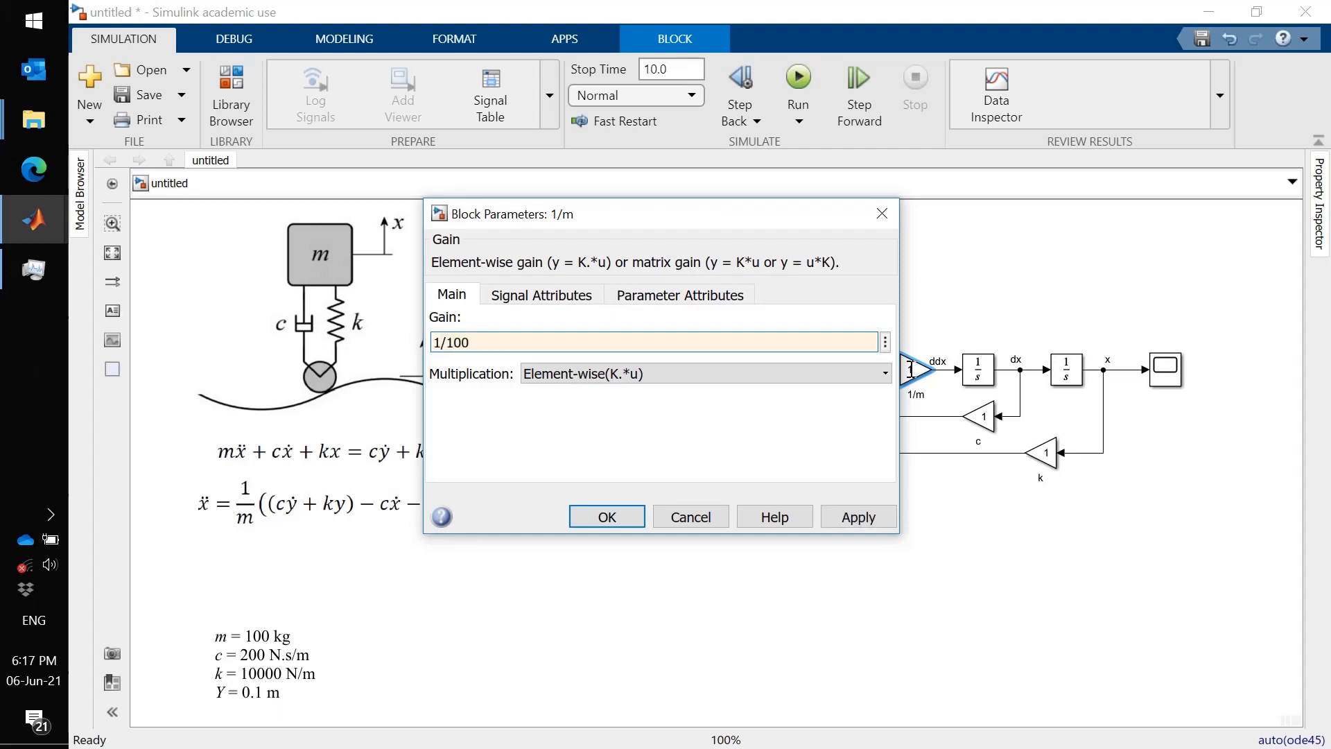
pyautogui.press('Return')
# - Set the gain of the feedback c block to 200
pyautogui.click(985, 418)
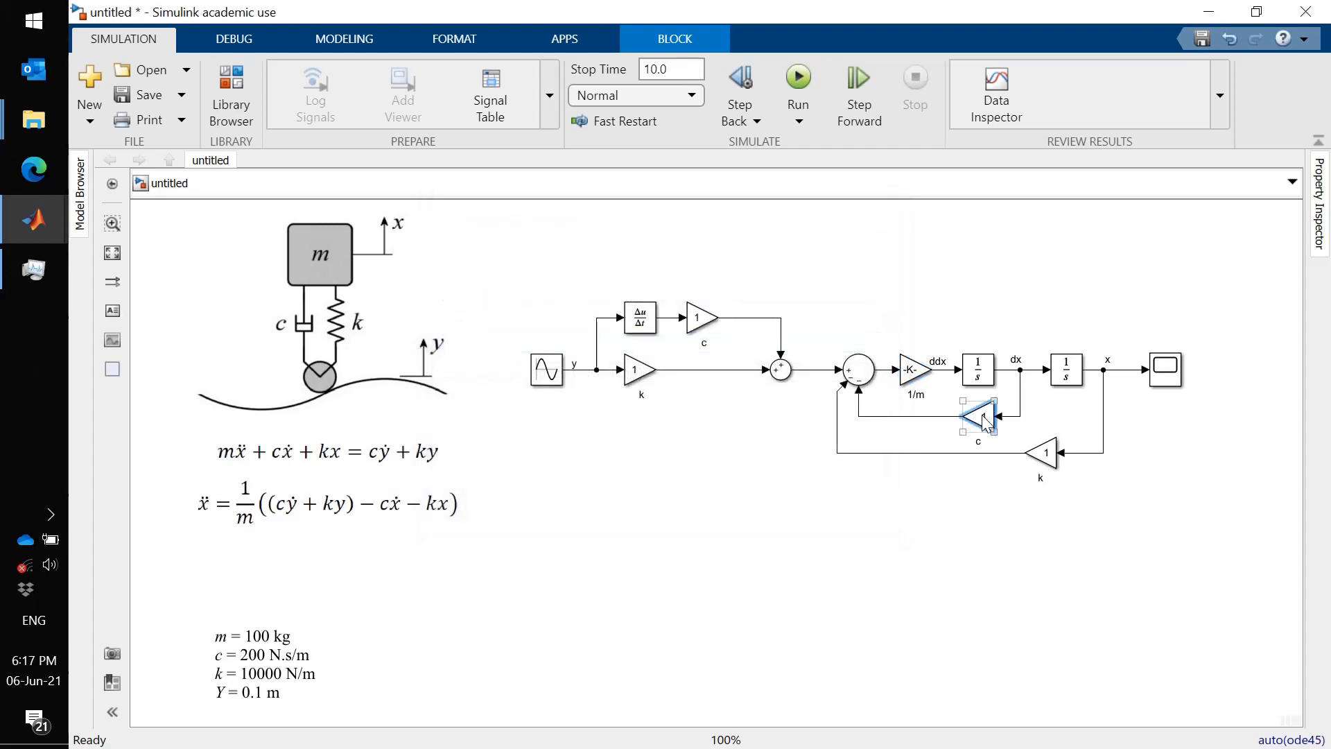
pyautogui.click(985, 418)
pyautogui.doubleClick(984, 416)
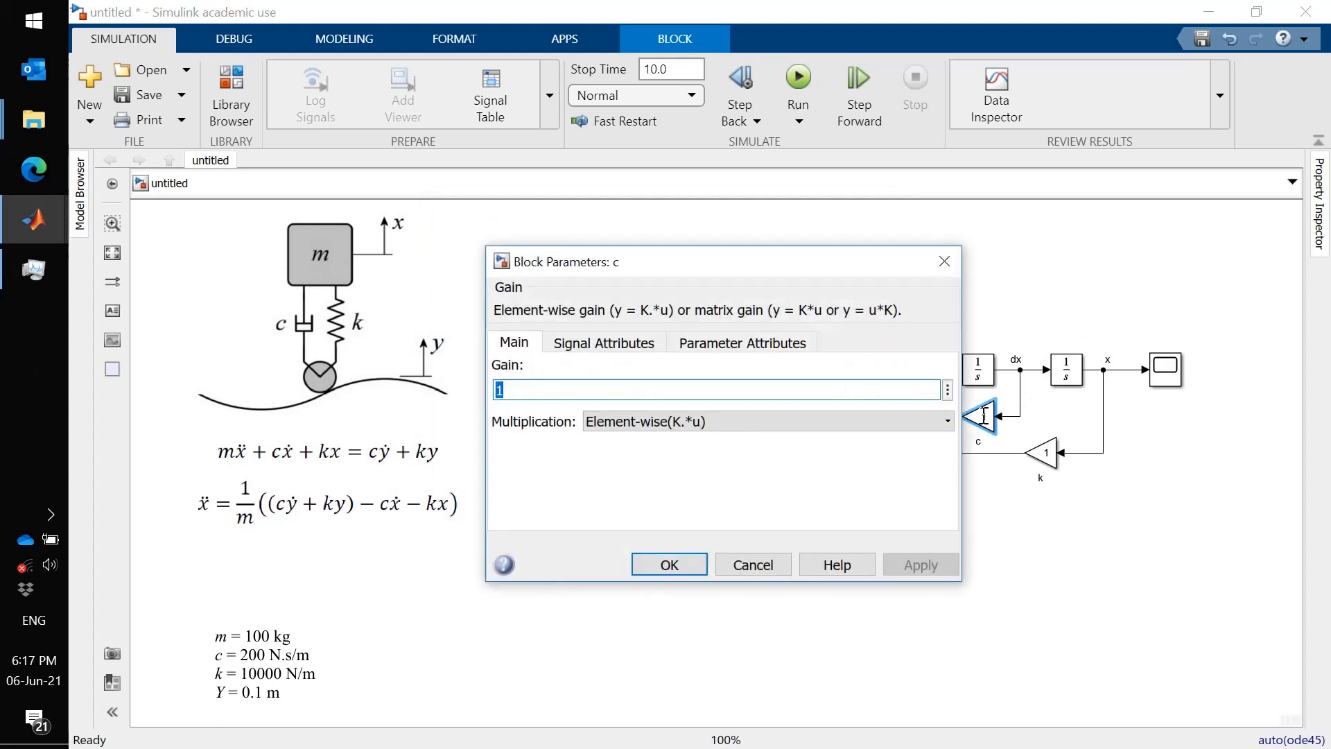
pyautogui.write('200')
pyautogui.press('Return')
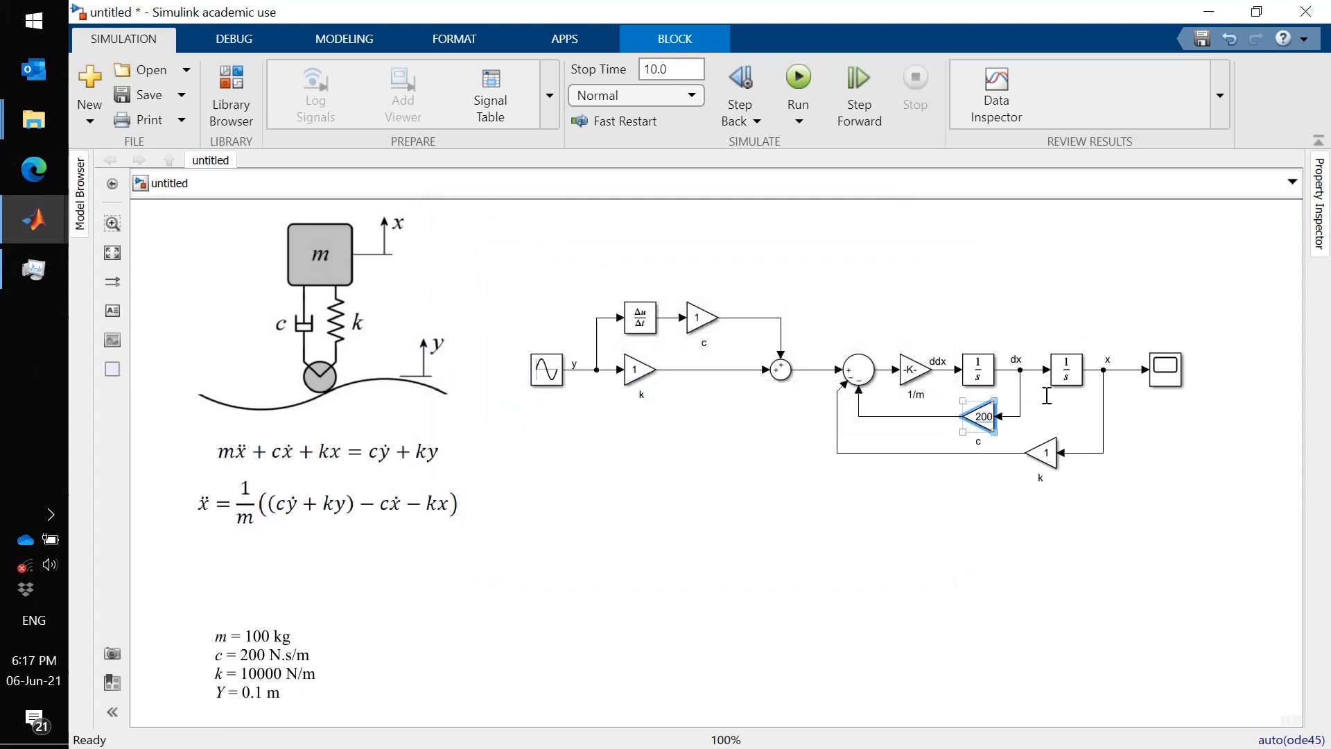
# - Set the gain of the feedback k block to 10000
pyautogui.click(1050, 458)
pyautogui.click(1051, 457)
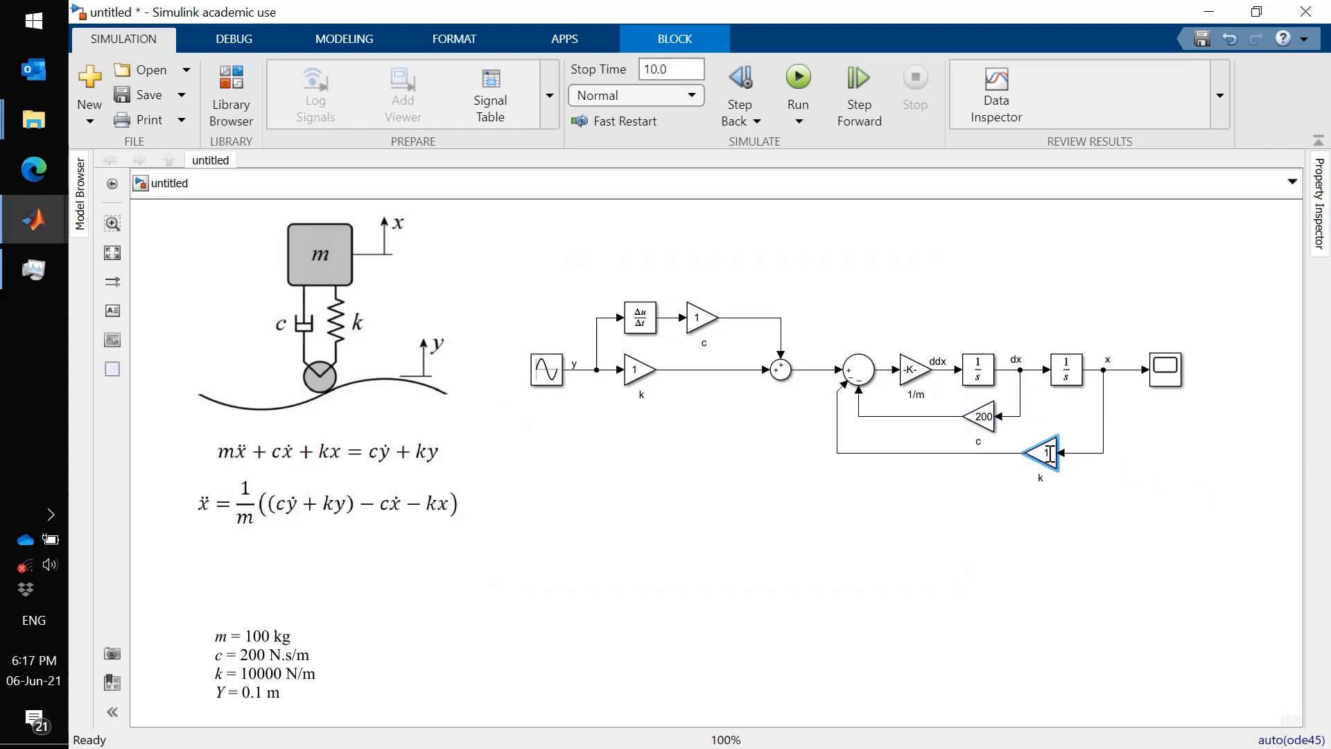
pyautogui.doubleClick(1050, 454)
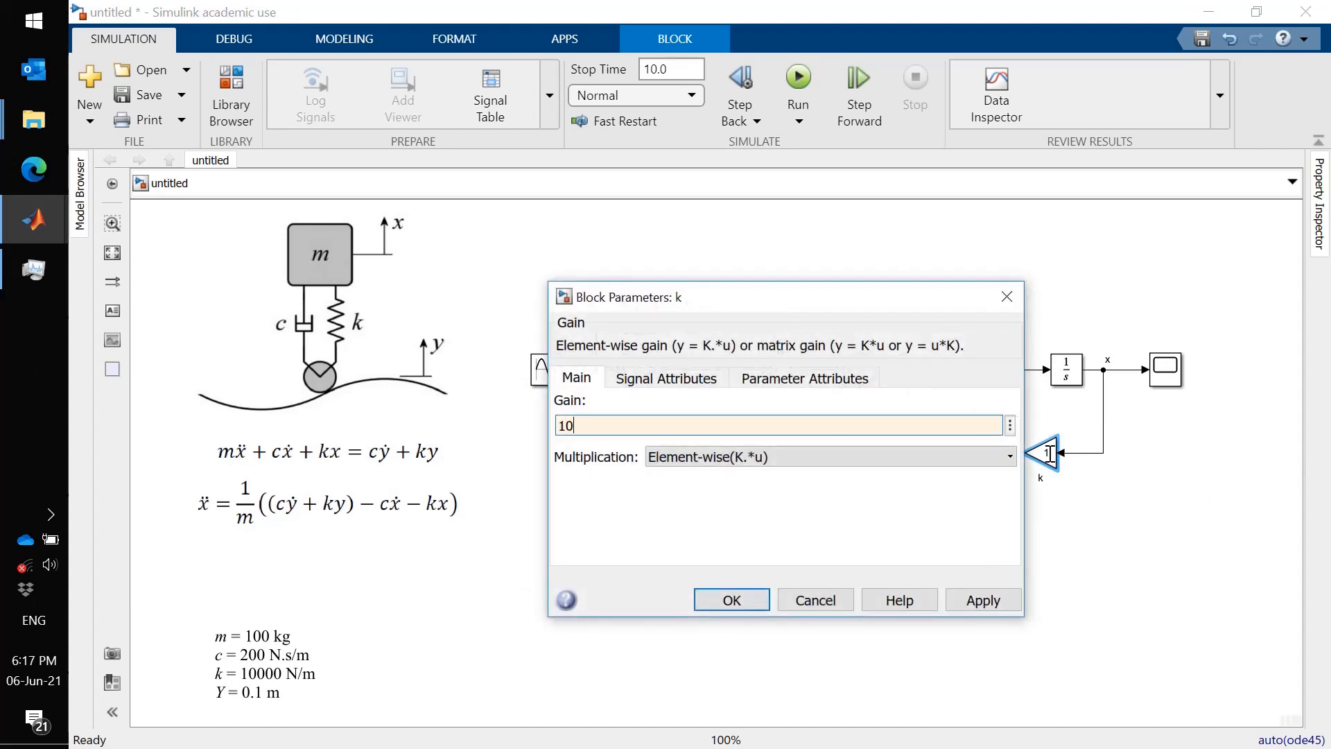
pyautogui.press('Return')
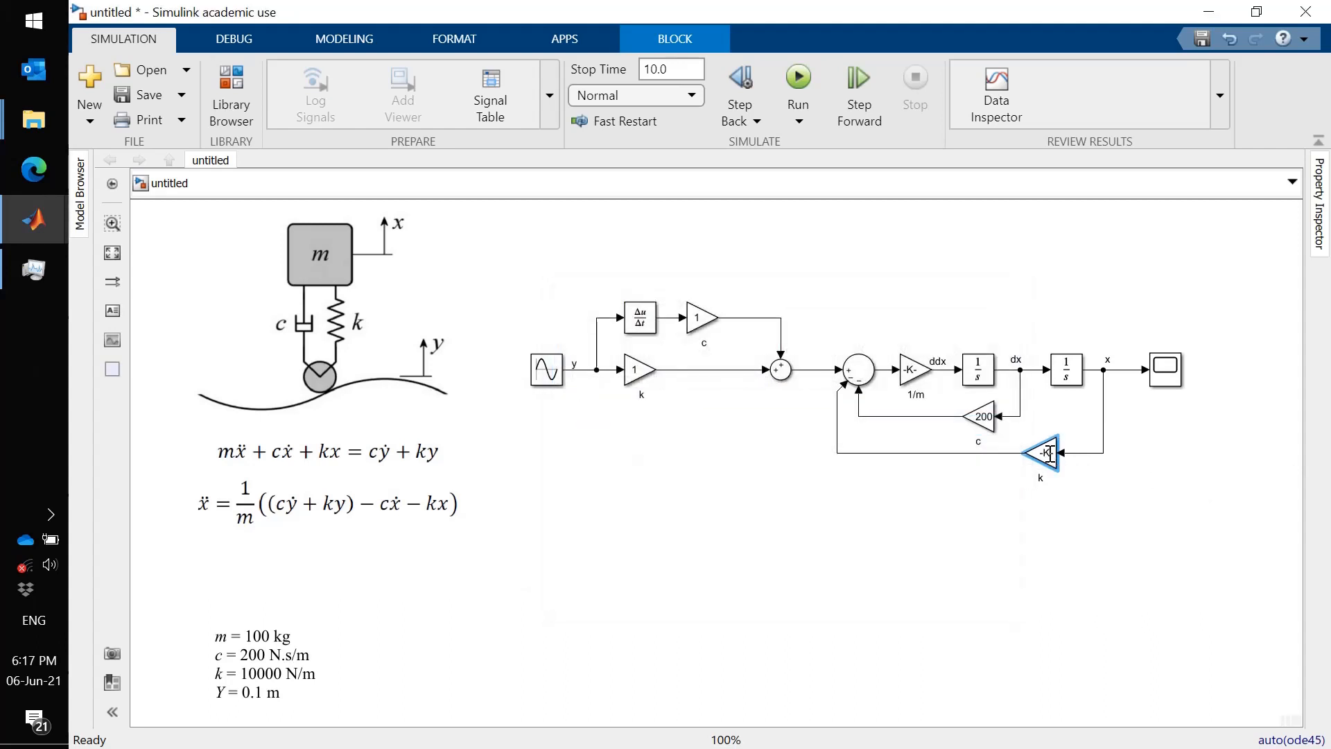
# - Set the gain of the k block on the y line to 10000
pyautogui.click(638, 373)
pyautogui.click(638, 372)
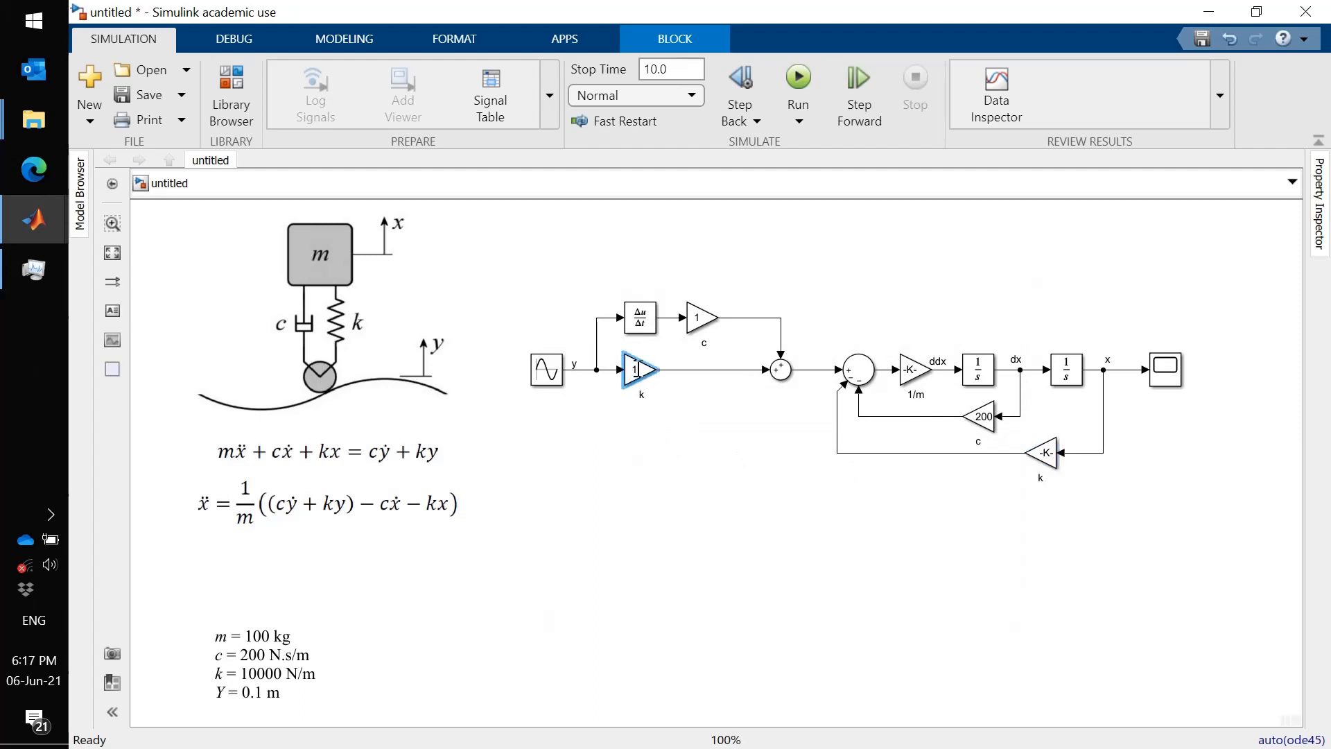
pyautogui.doubleClick(638, 372)
pyautogui.write('0000')
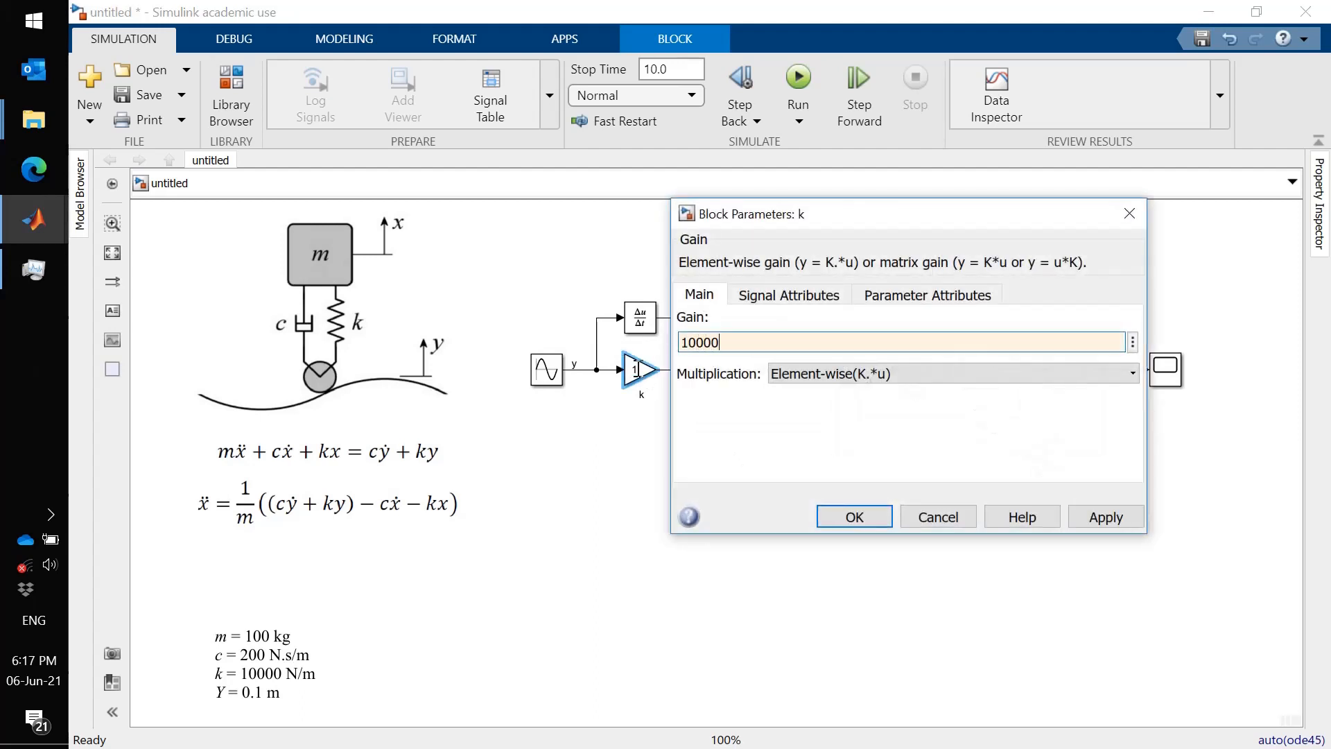
pyautogui.press('Return')
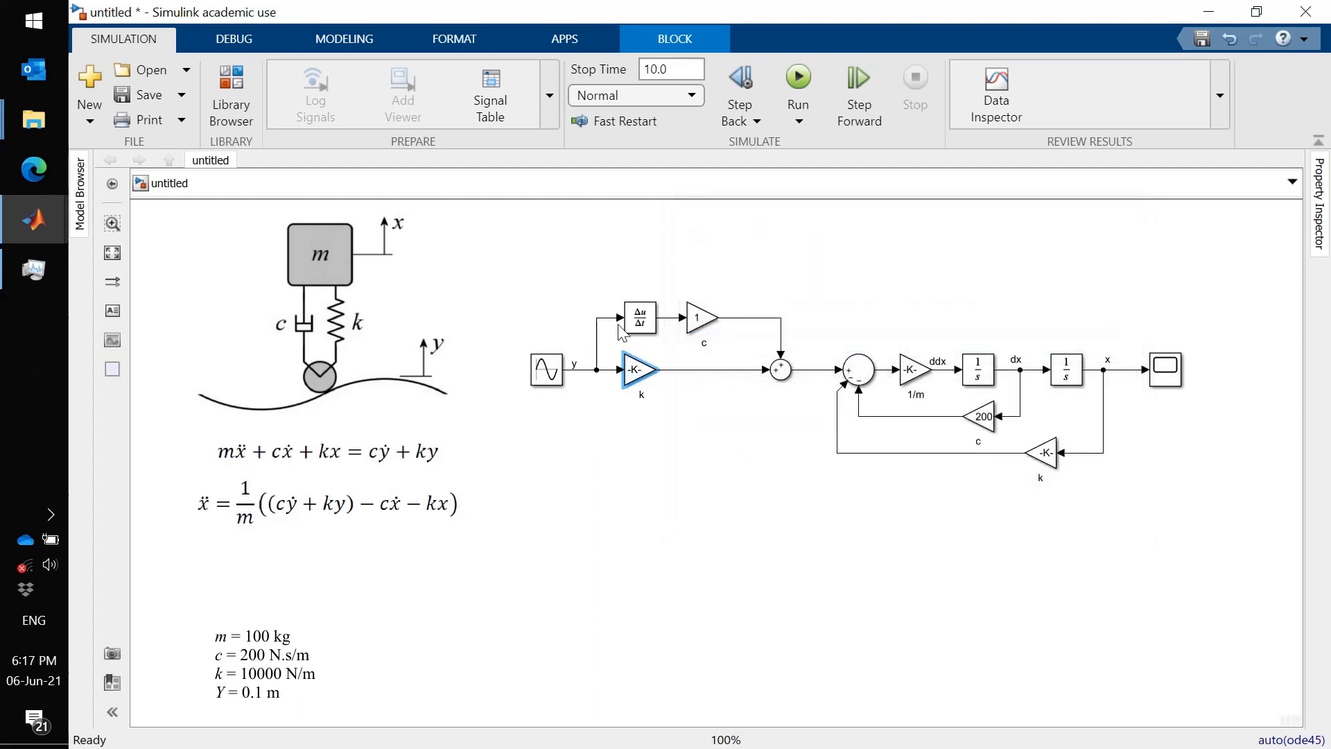
# - Set the gain of the c block after the Derivative to 200
pyautogui.click(699, 319)
pyautogui.click(696, 319)
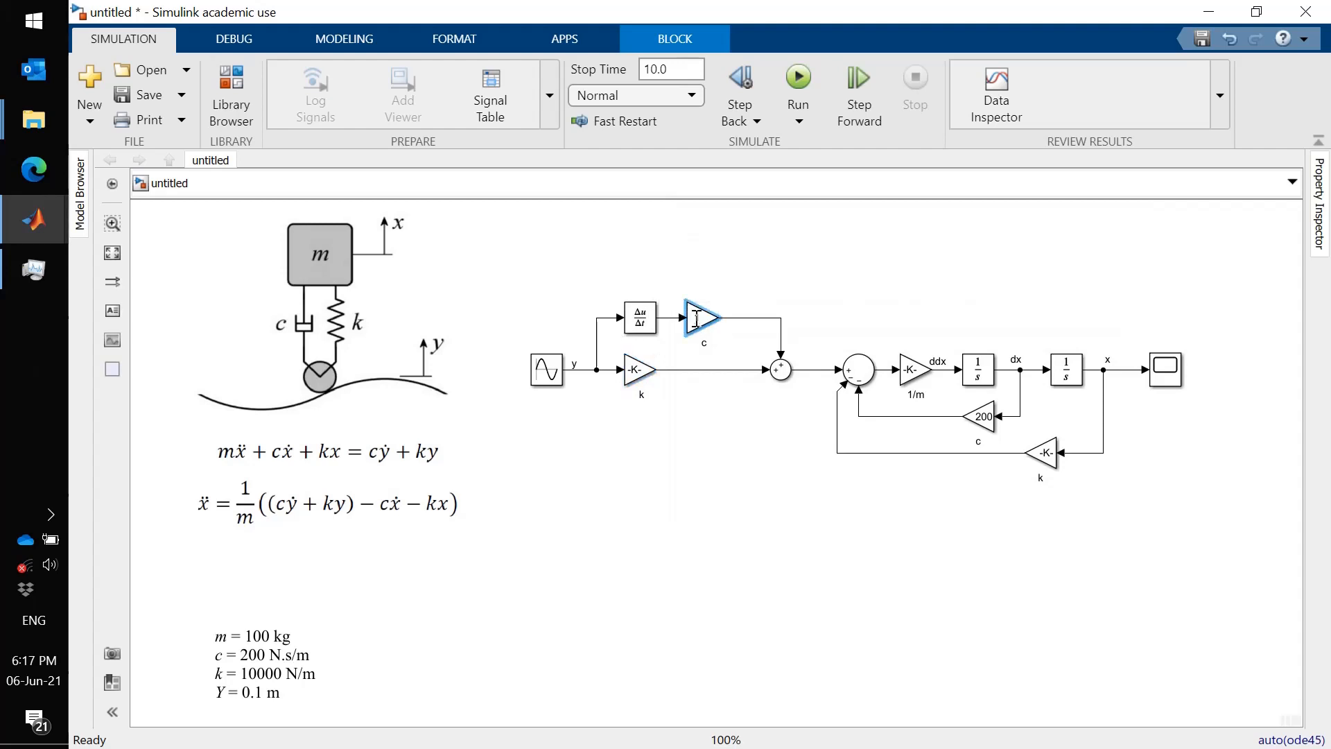
pyautogui.doubleClick(697, 319)
pyautogui.write('200')
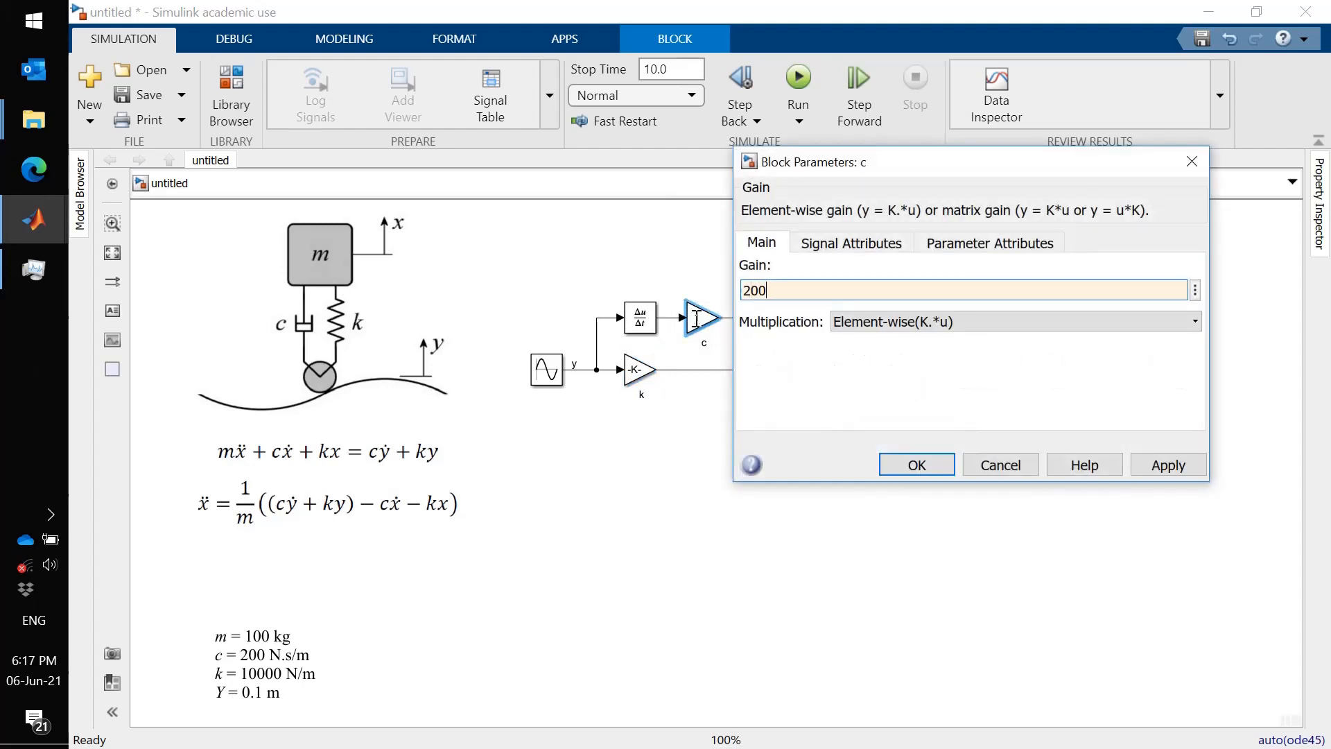
pyautogui.press('Return')
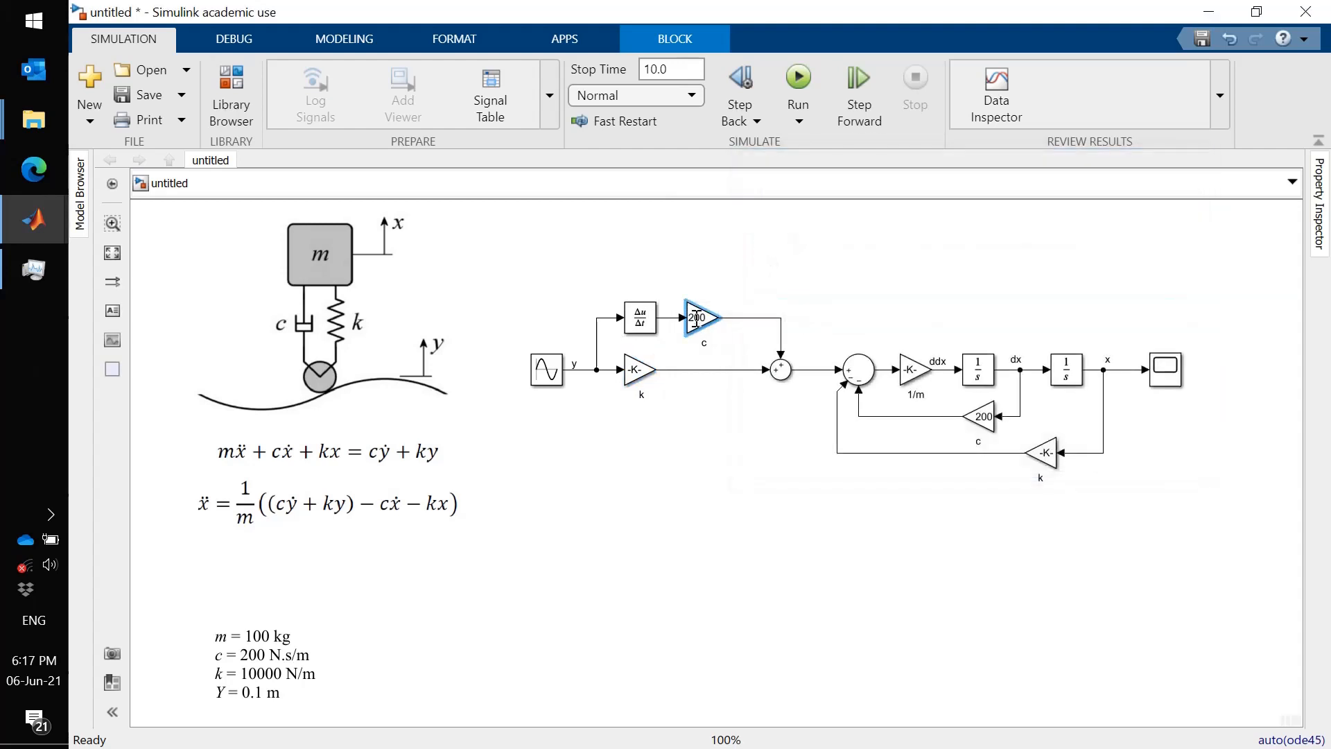
# - Set the Sine Wave amplitude to 0.1 and frequency to 0.5 rad/sec
pyautogui.click(545, 378)
pyautogui.doubleClick(546, 379)
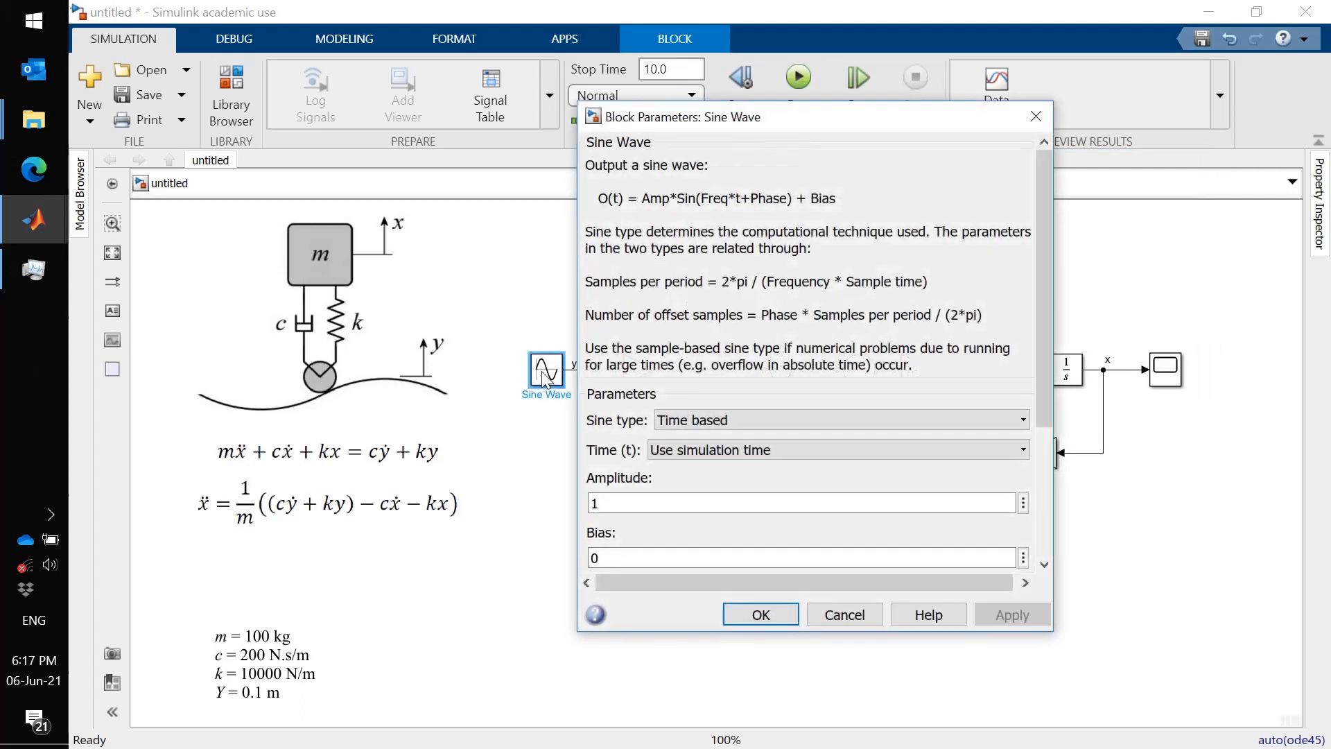
pyautogui.click(655, 499)
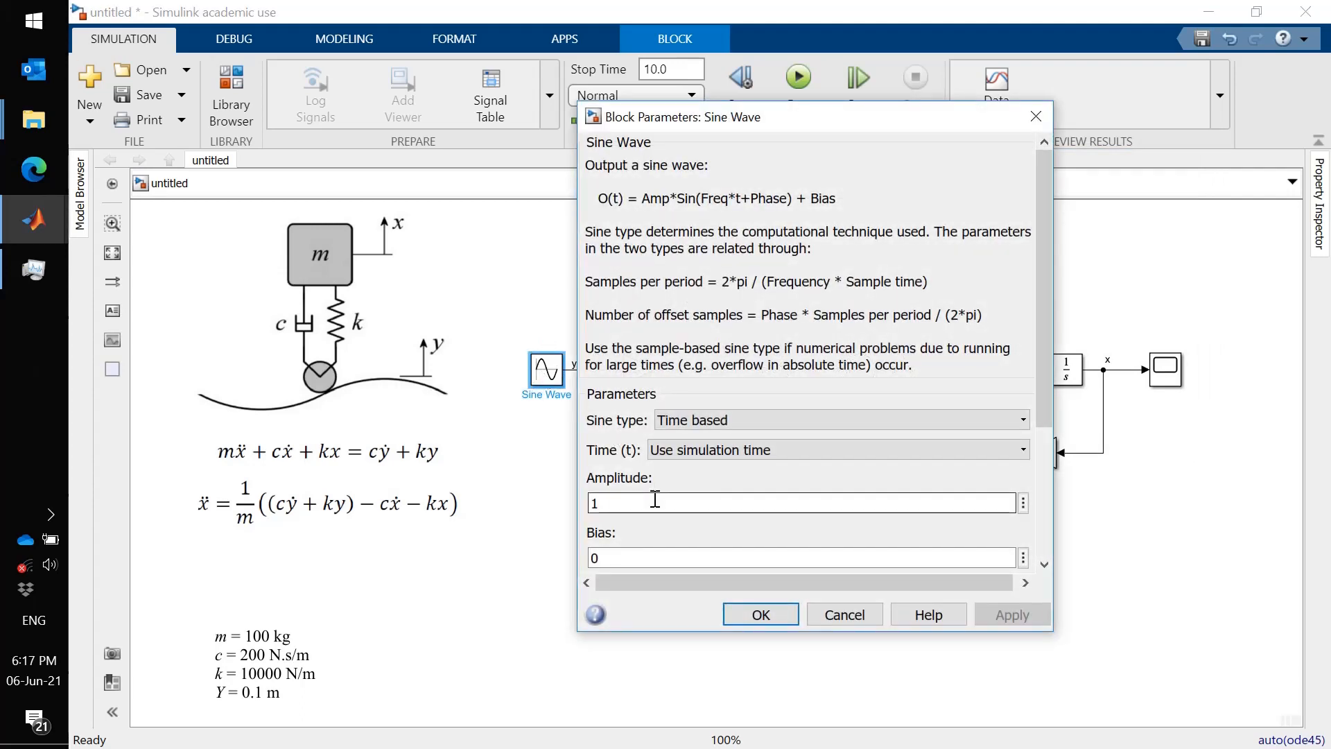
pyautogui.doubleClick(655, 499)
pyautogui.write('0.1')
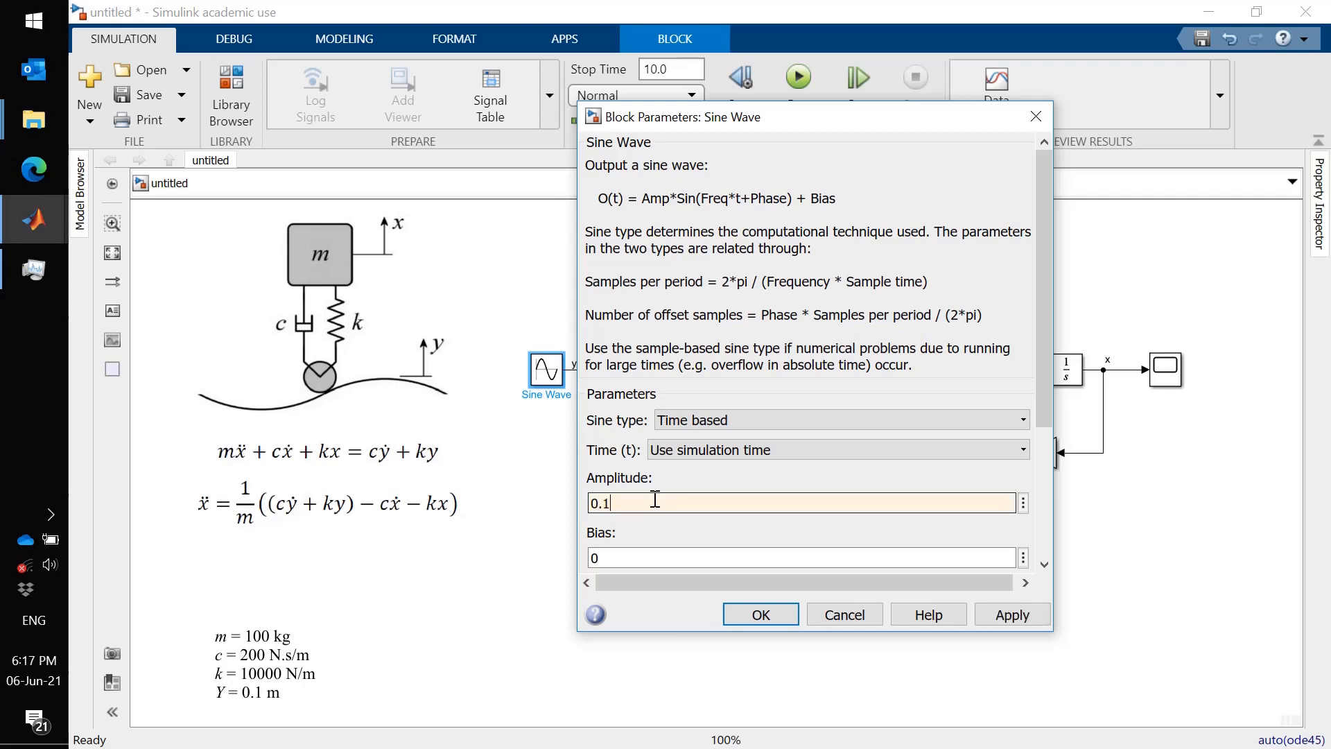
pyautogui.moveTo(1048, 292); pyautogui.dragTo(1034, 451)
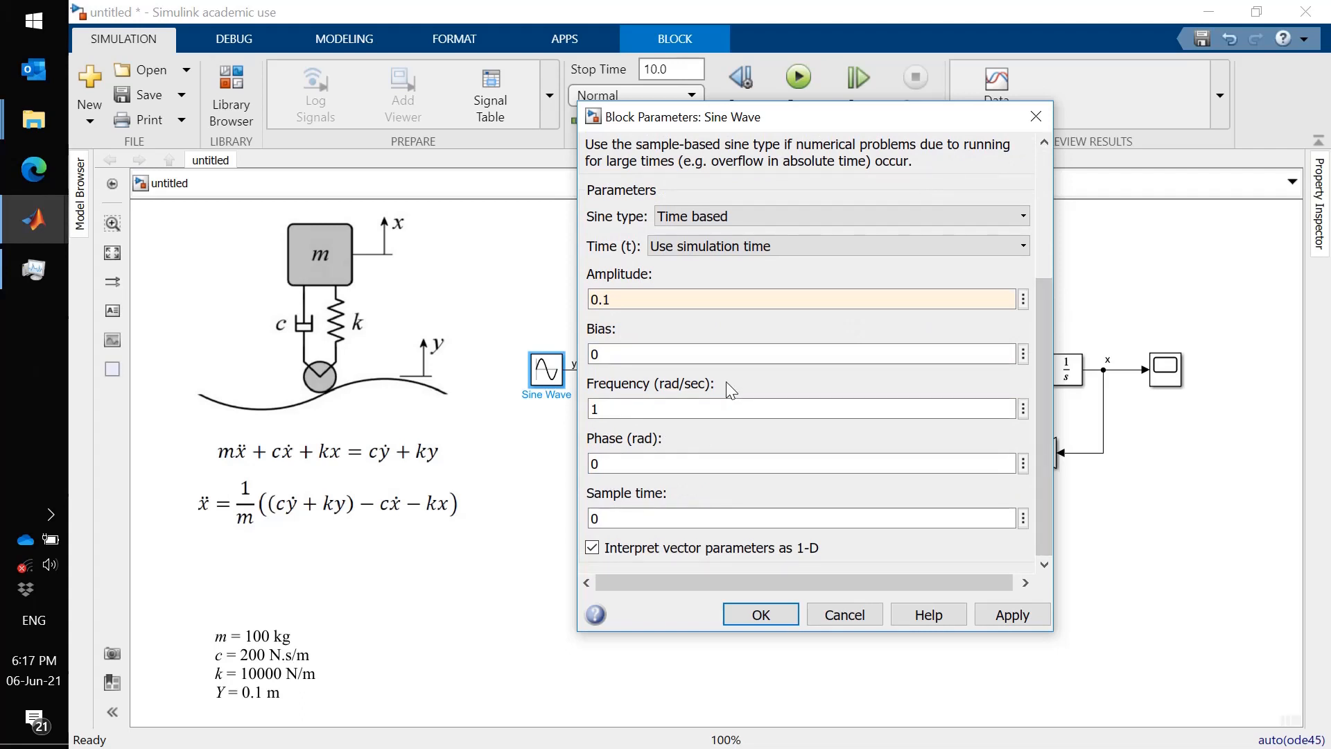
pyautogui.doubleClick(692, 412)
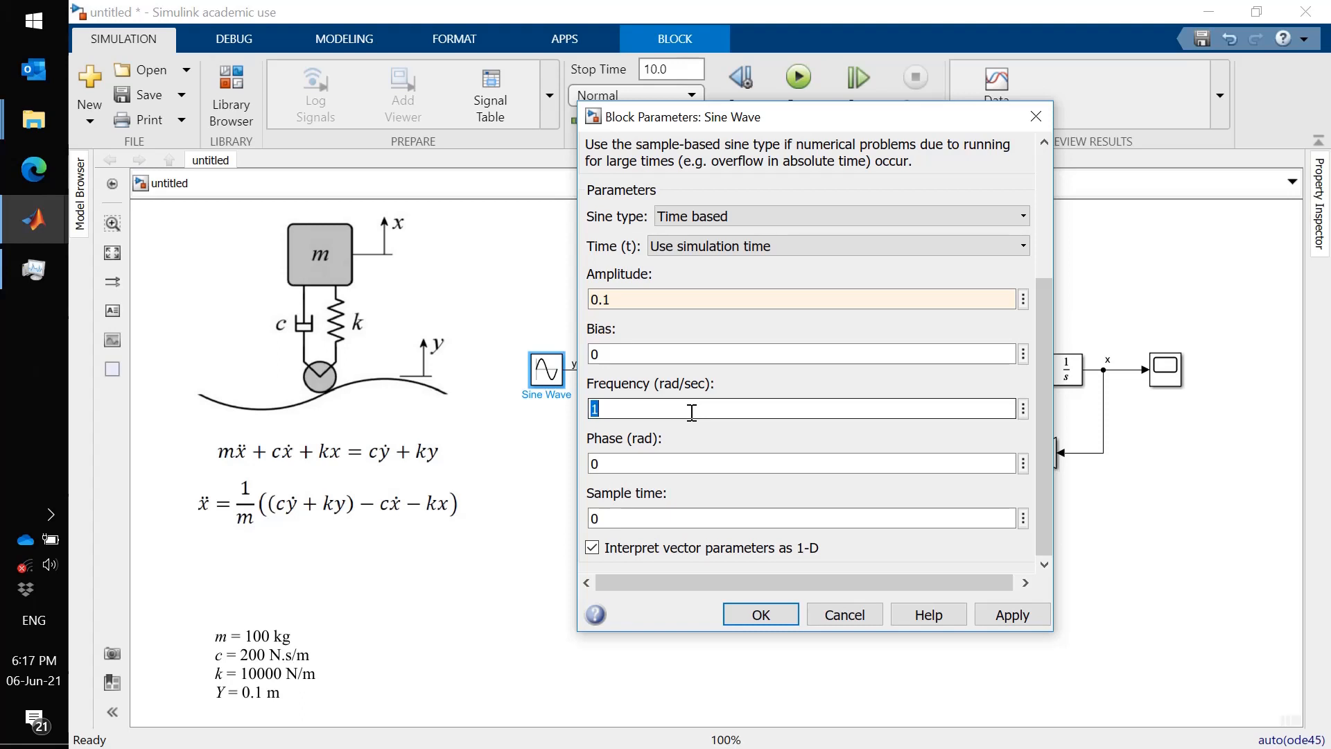
pyautogui.write('0.5')
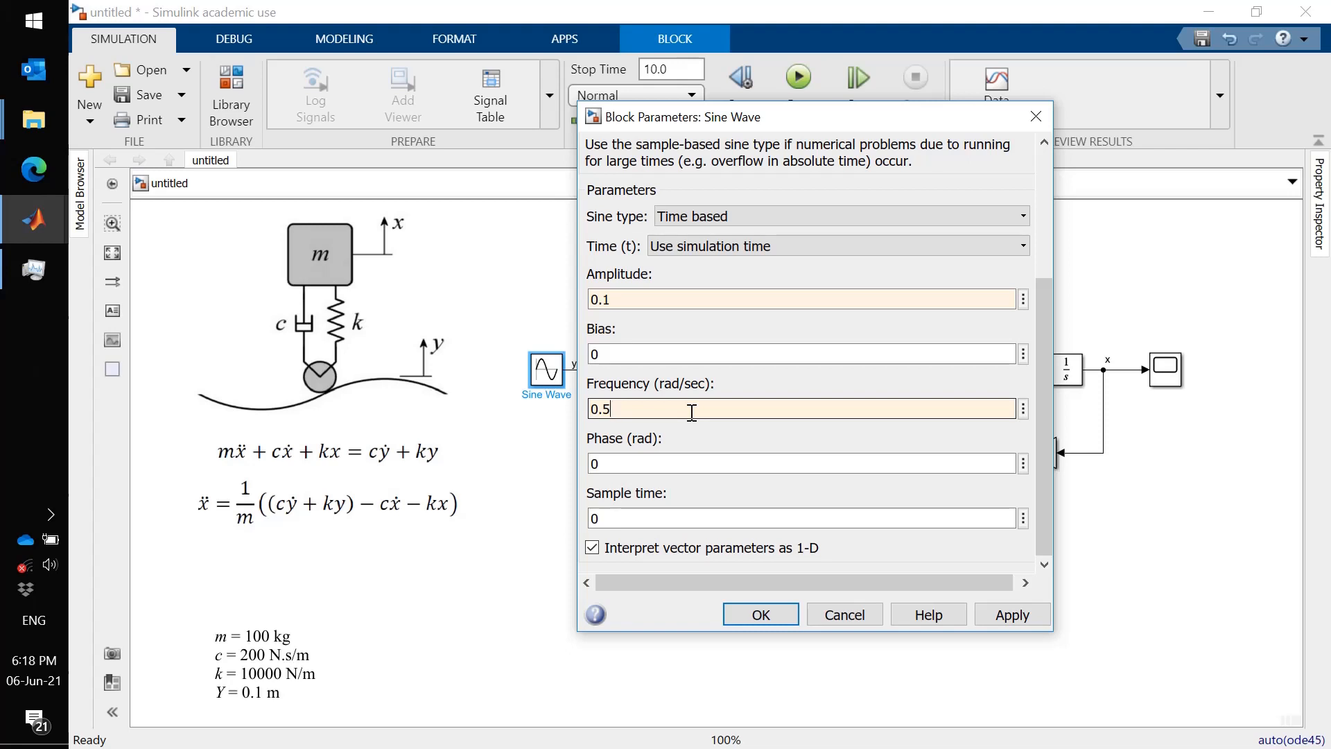
pyautogui.press('Return')
pyautogui.click(683, 478)
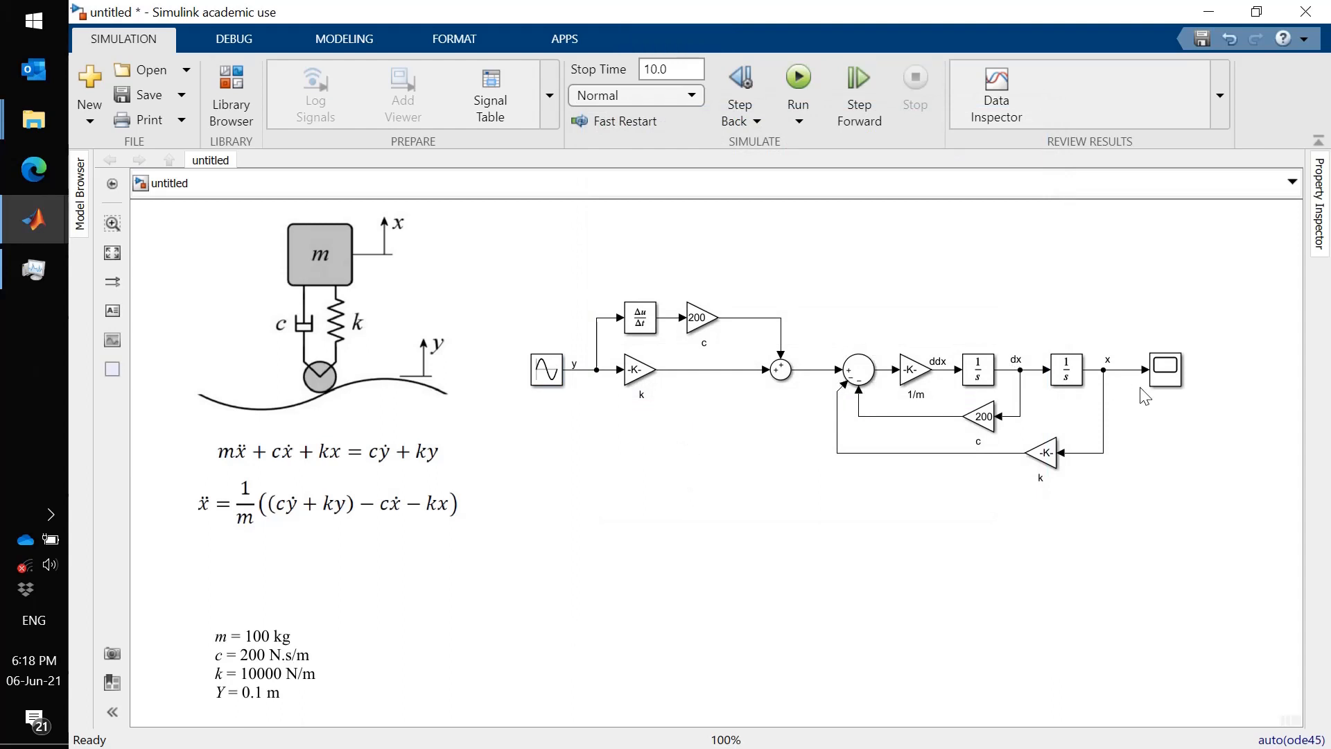
# - Connect the y signal to the Scope with a new line
pyautogui.click(1177, 384)
pyautogui.click(624, 446)
pyautogui.click(574, 365)
pyautogui.moveTo(588, 369); pyautogui.dragTo(1161, 385)
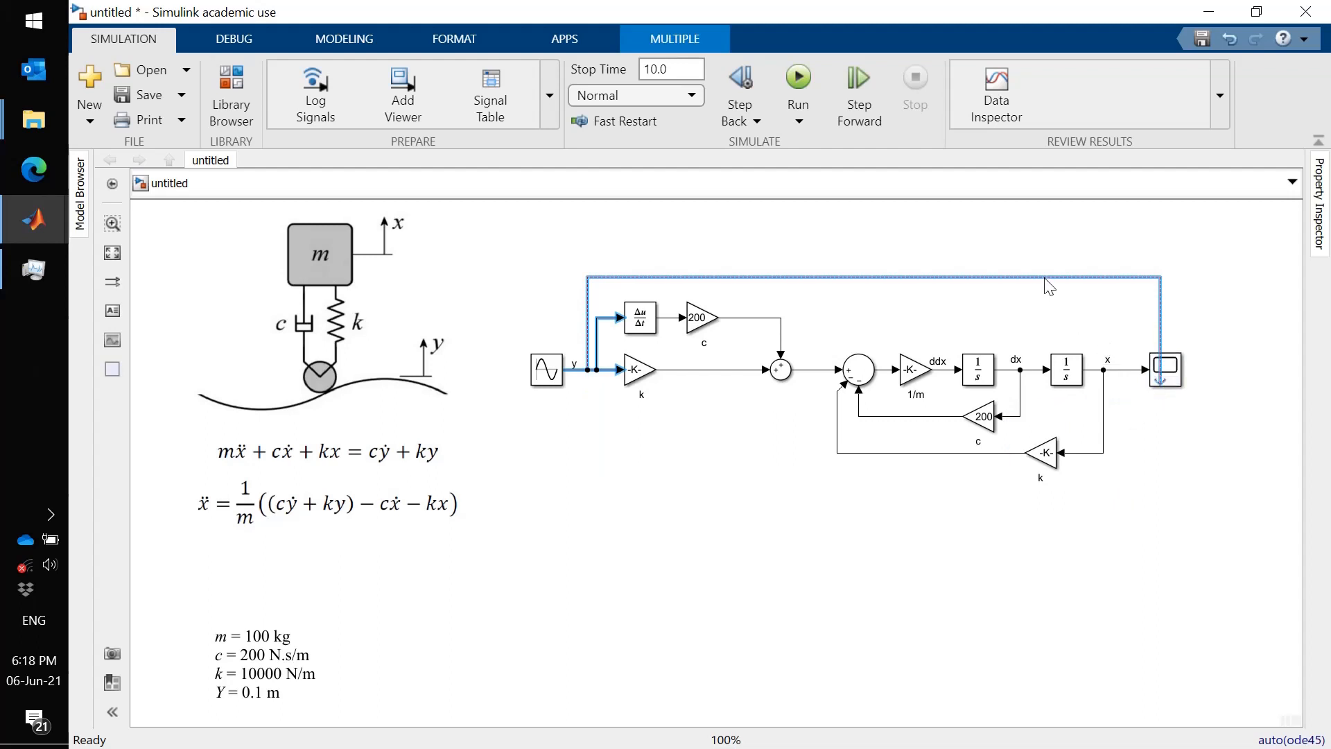
pyautogui.moveTo(1045, 278); pyautogui.dragTo(1043, 329)
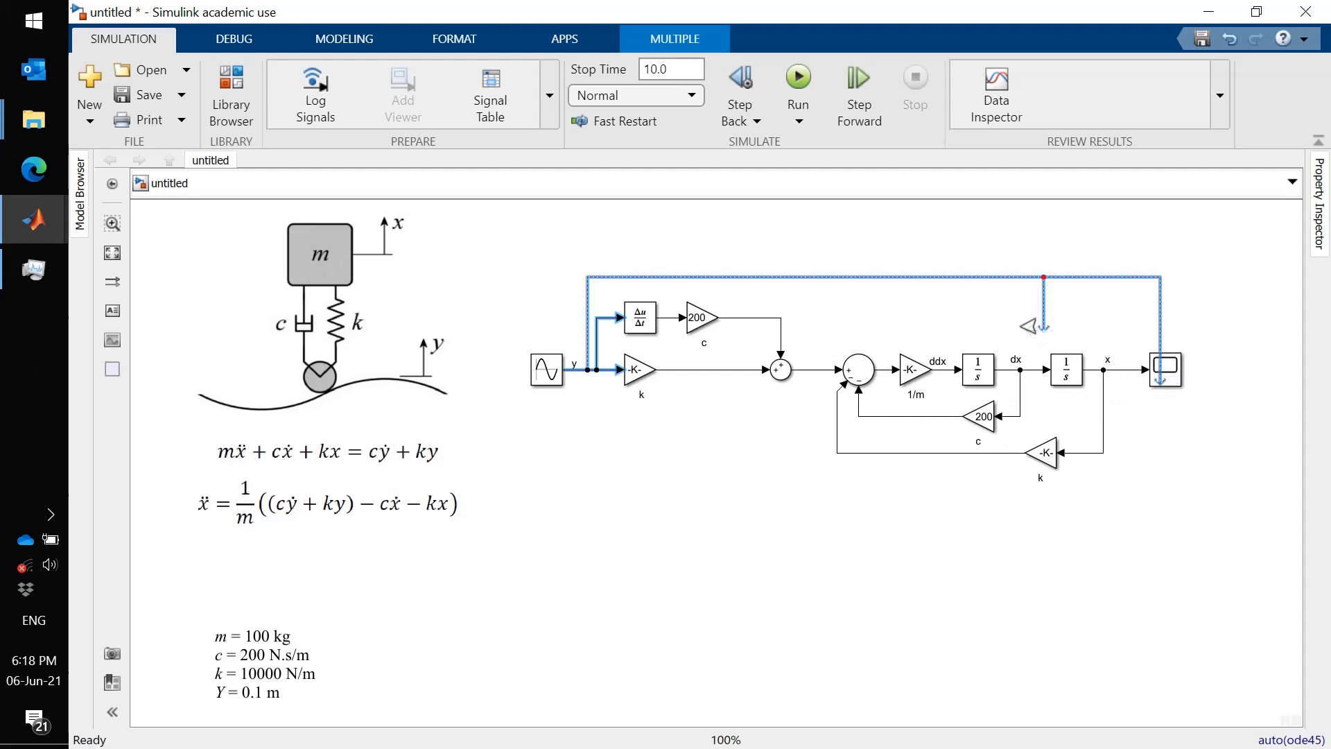
pyautogui.click(1112, 324)
pyautogui.click(1045, 308)
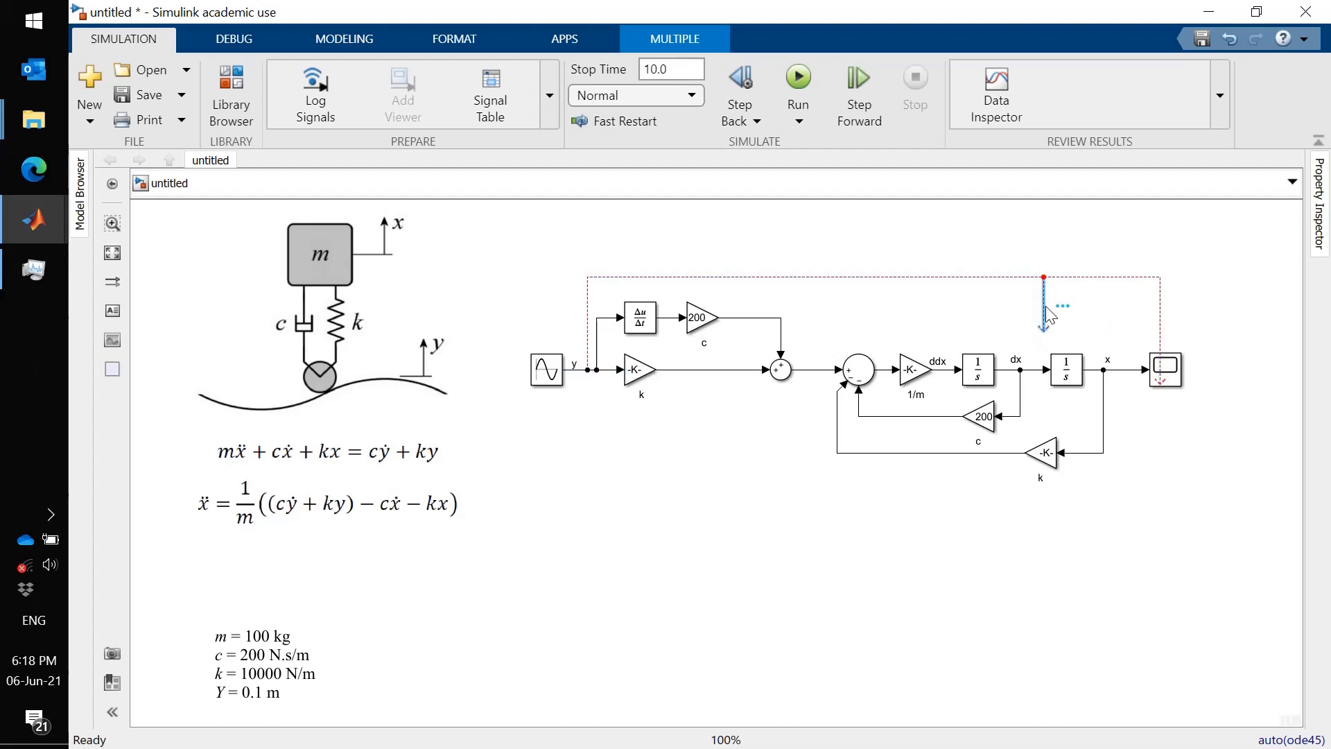
pyautogui.press('Delete')
# - Route the y-to-Scope line beneath the diagram
pyautogui.click(1012, 278)
pyautogui.moveTo(1011, 280); pyautogui.dragTo(1005, 490)
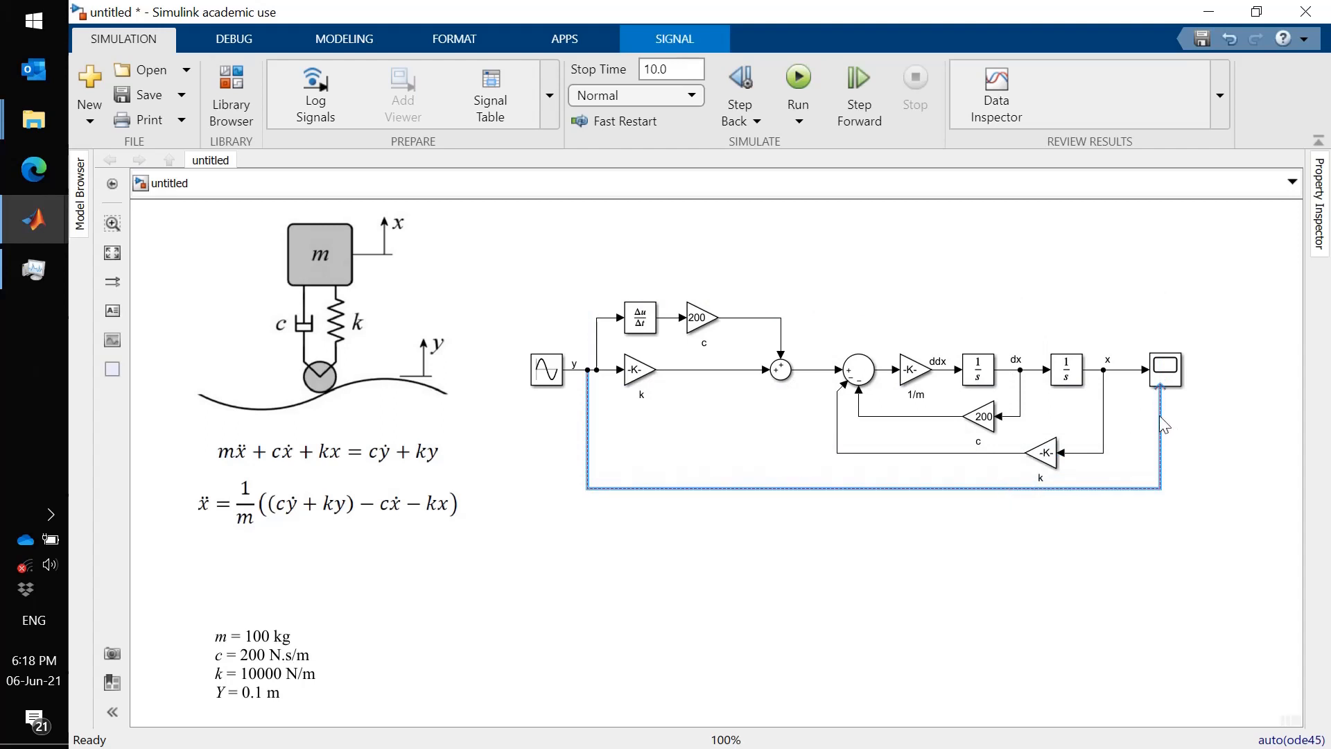
pyautogui.moveTo(1158, 417); pyautogui.dragTo(1125, 421)
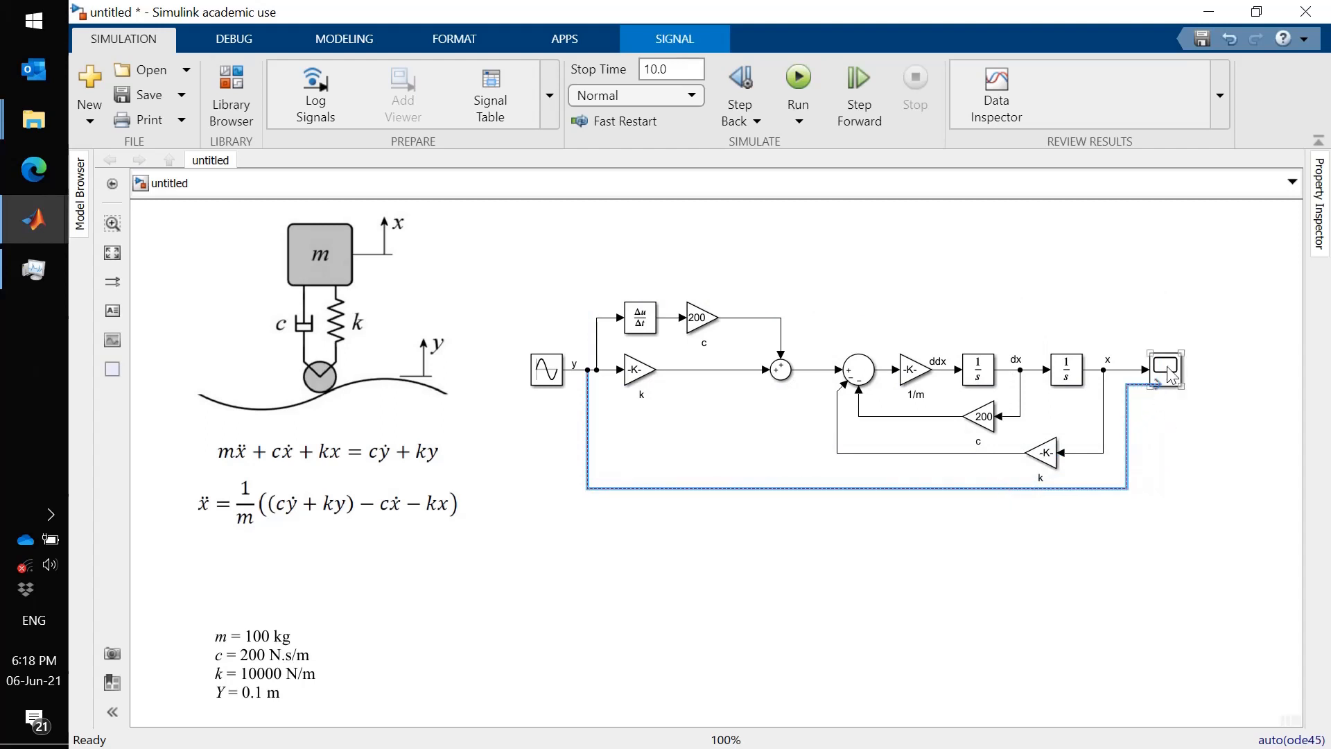
# - Move the Scope to the right and connect the y line to its second input
pyautogui.moveTo(1172, 365); pyautogui.dragTo(1172, 374)
pyautogui.press('Up')
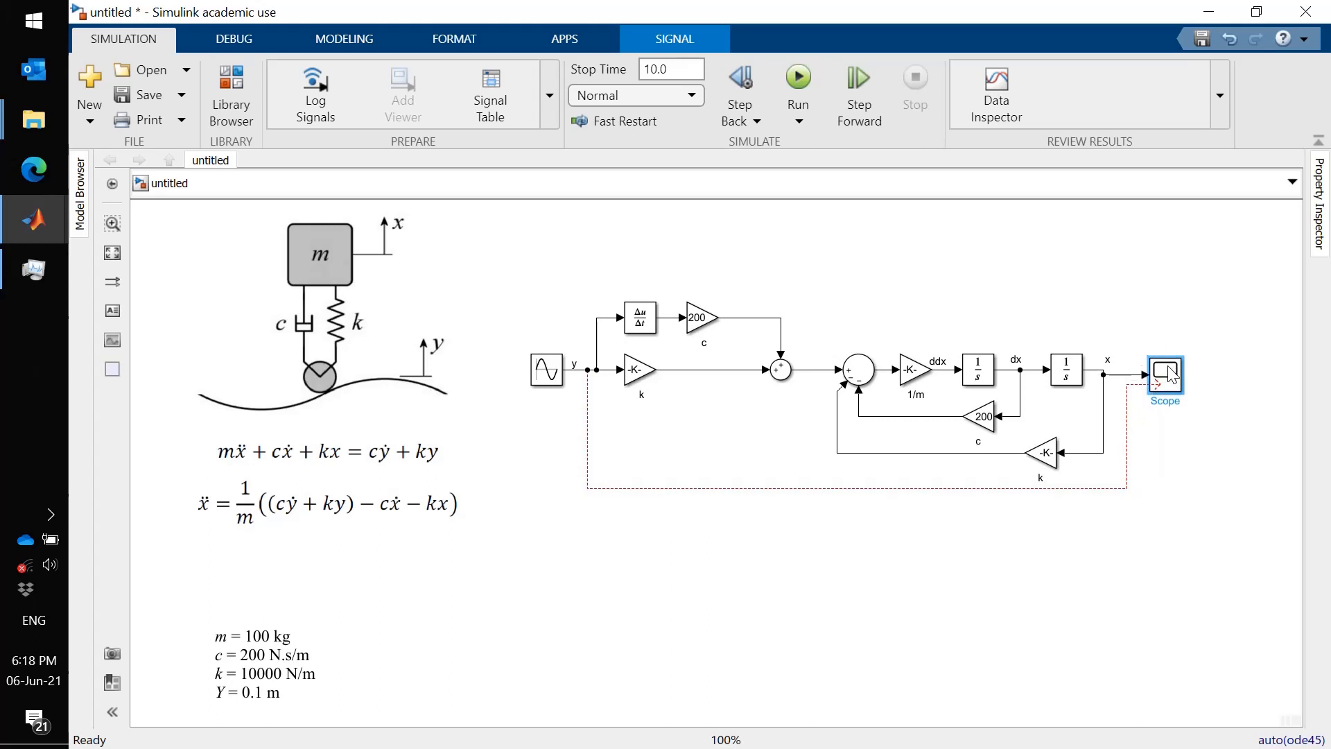
pyautogui.press('Right')
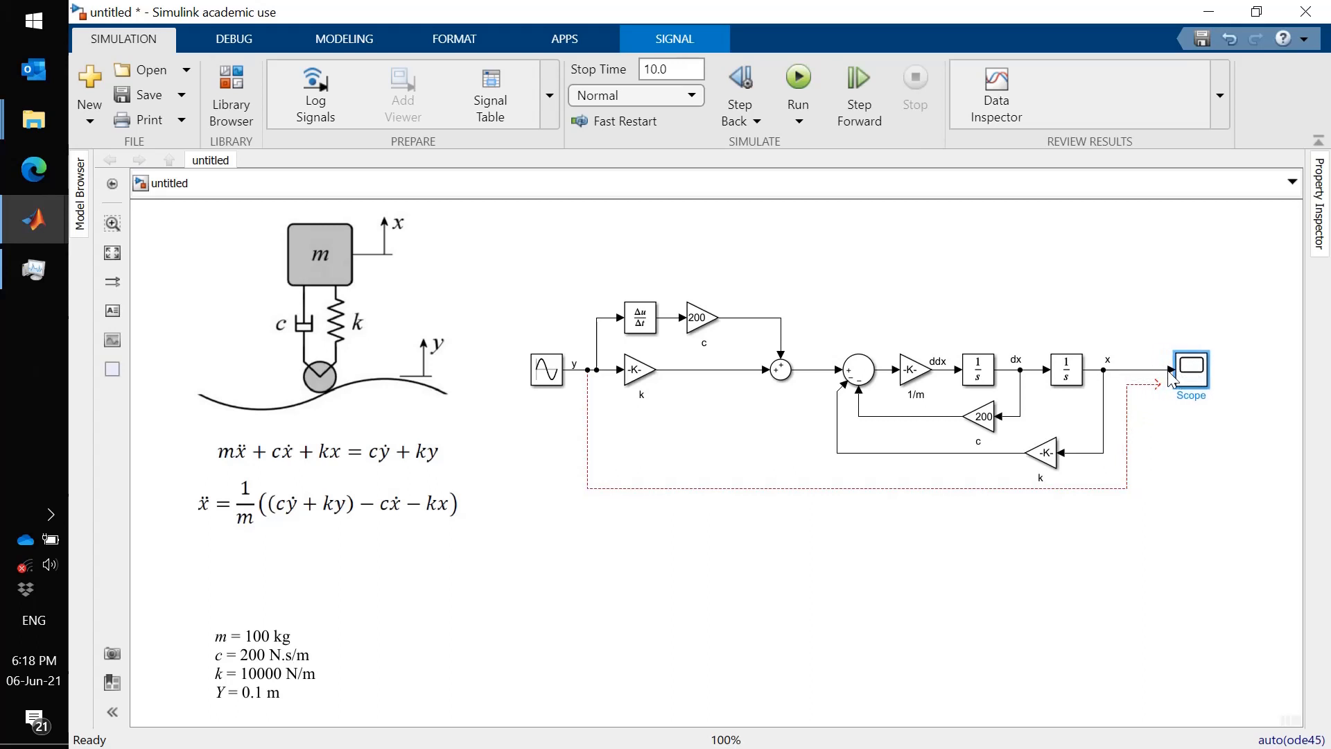
pyautogui.moveTo(1163, 389); pyautogui.dragTo(1182, 381)
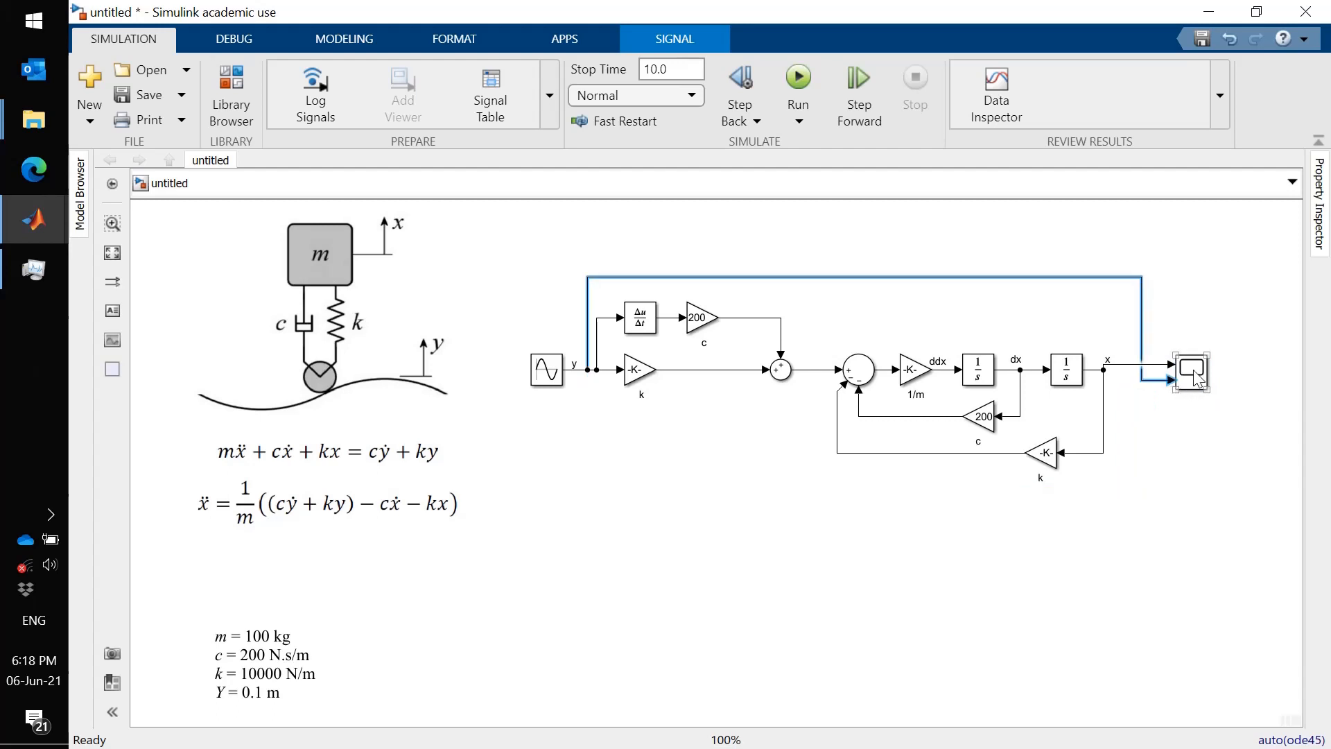
# - Route the y line to the Scope beneath the diagram and open the Scope window
pyautogui.click(1198, 383)
pyautogui.moveTo(1198, 383); pyautogui.dragTo(1197, 389)
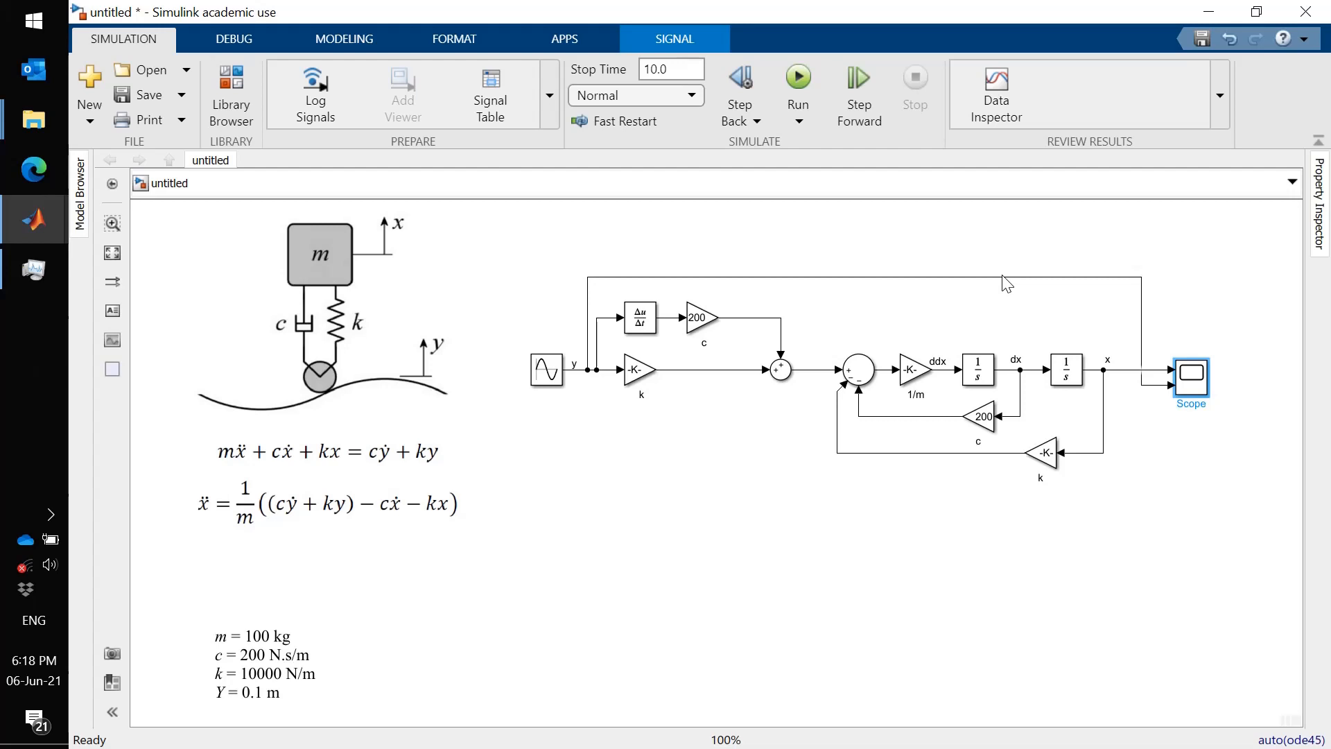
pyautogui.moveTo(1004, 276); pyautogui.dragTo(1034, 492)
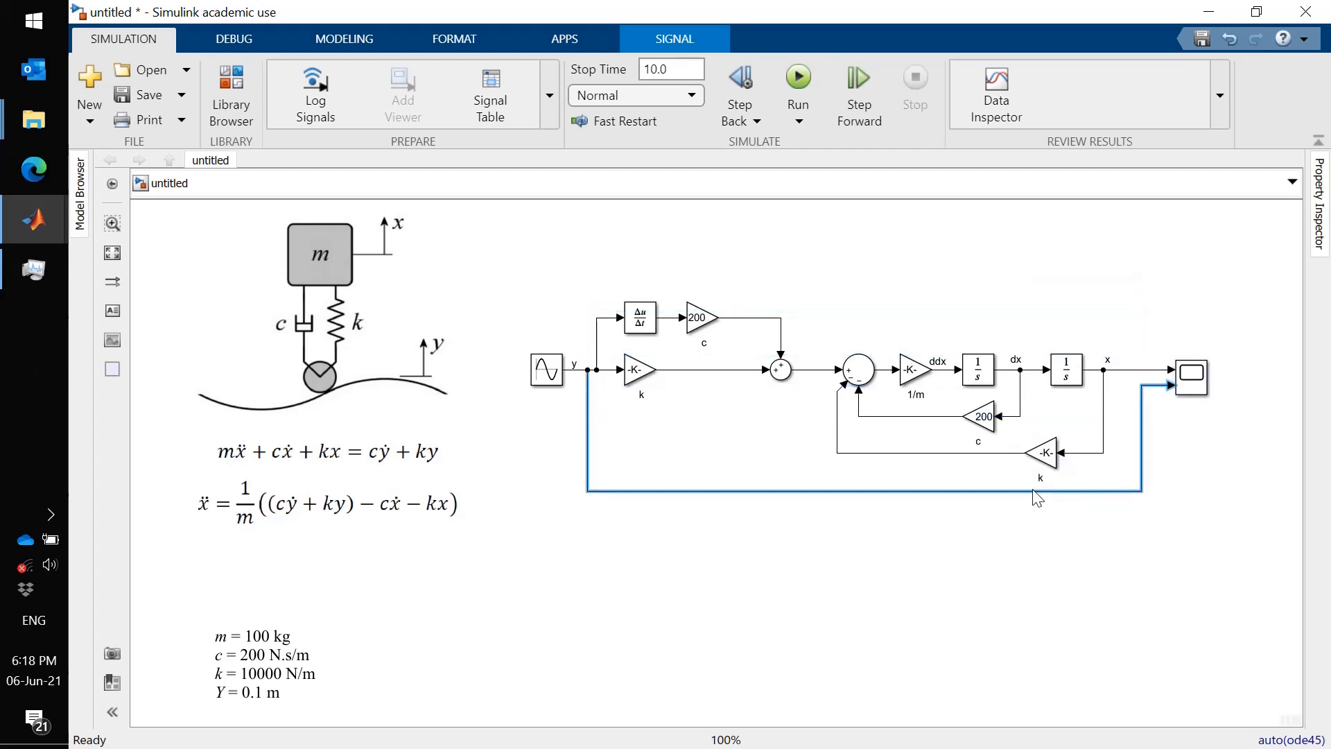
pyautogui.click(1106, 523)
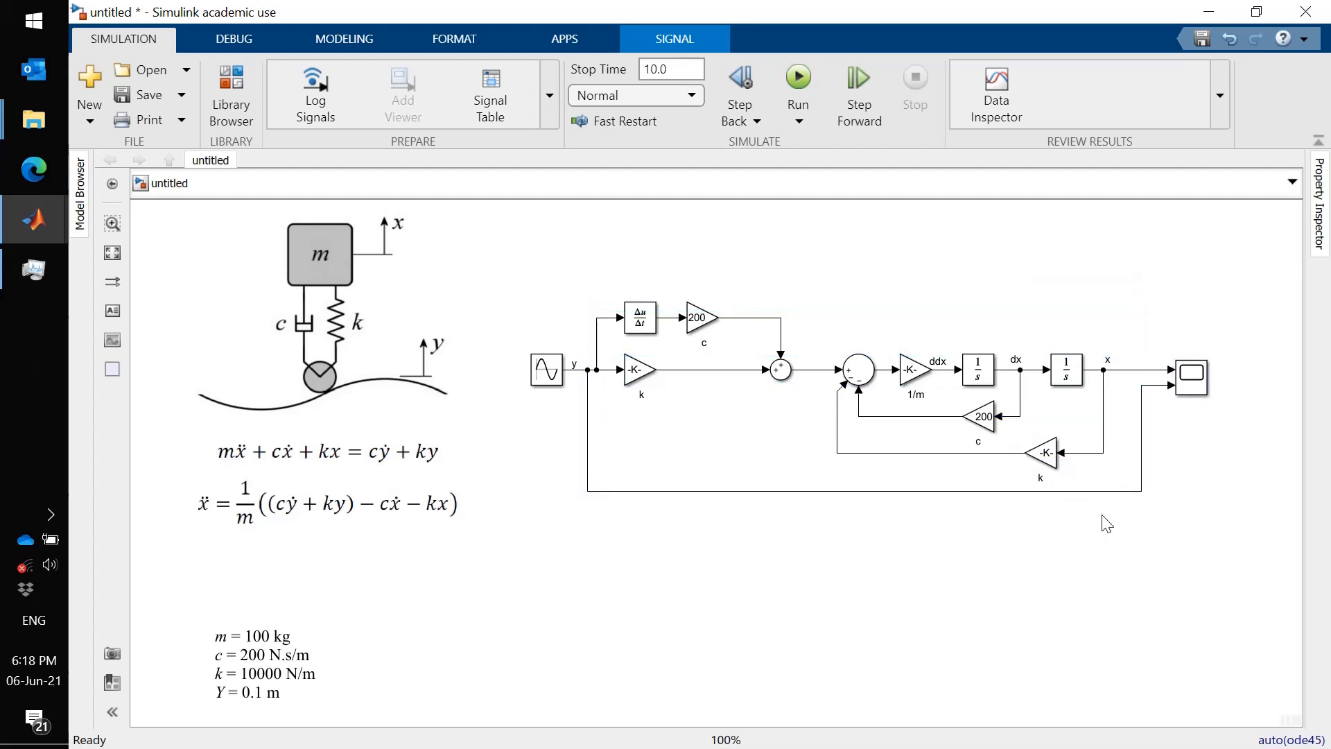
pyautogui.click(1198, 383)
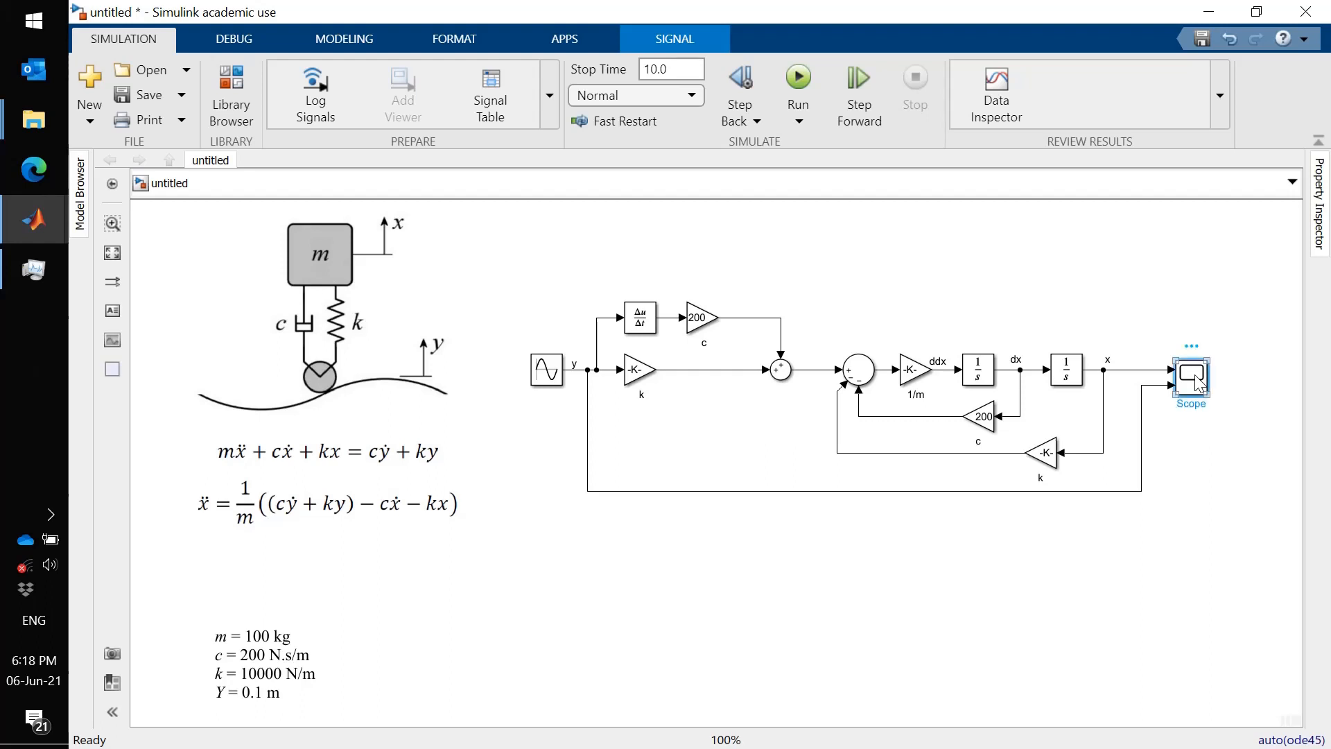
pyautogui.doubleClick(1198, 383)
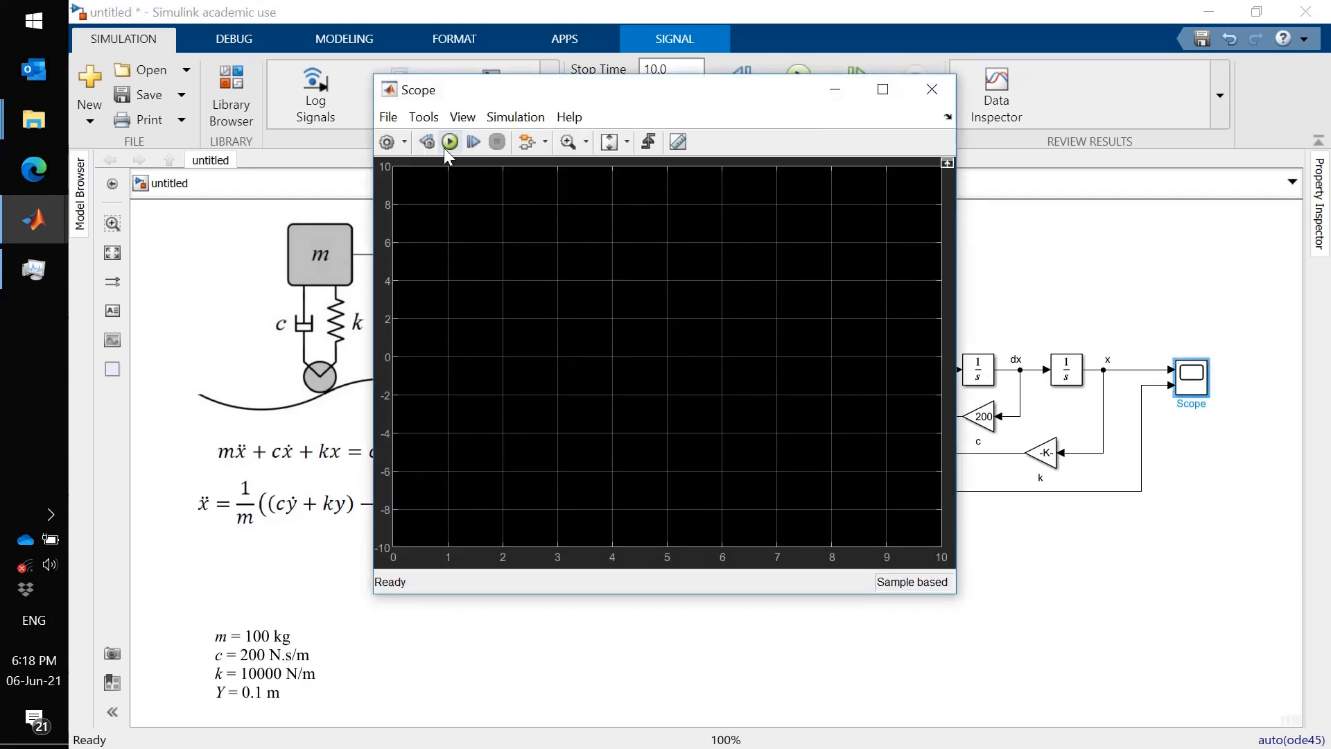
# - Run the simulation from the Scope, zoom into the early part of the x and y traces, then restore the full axes
pyautogui.click(449, 143)
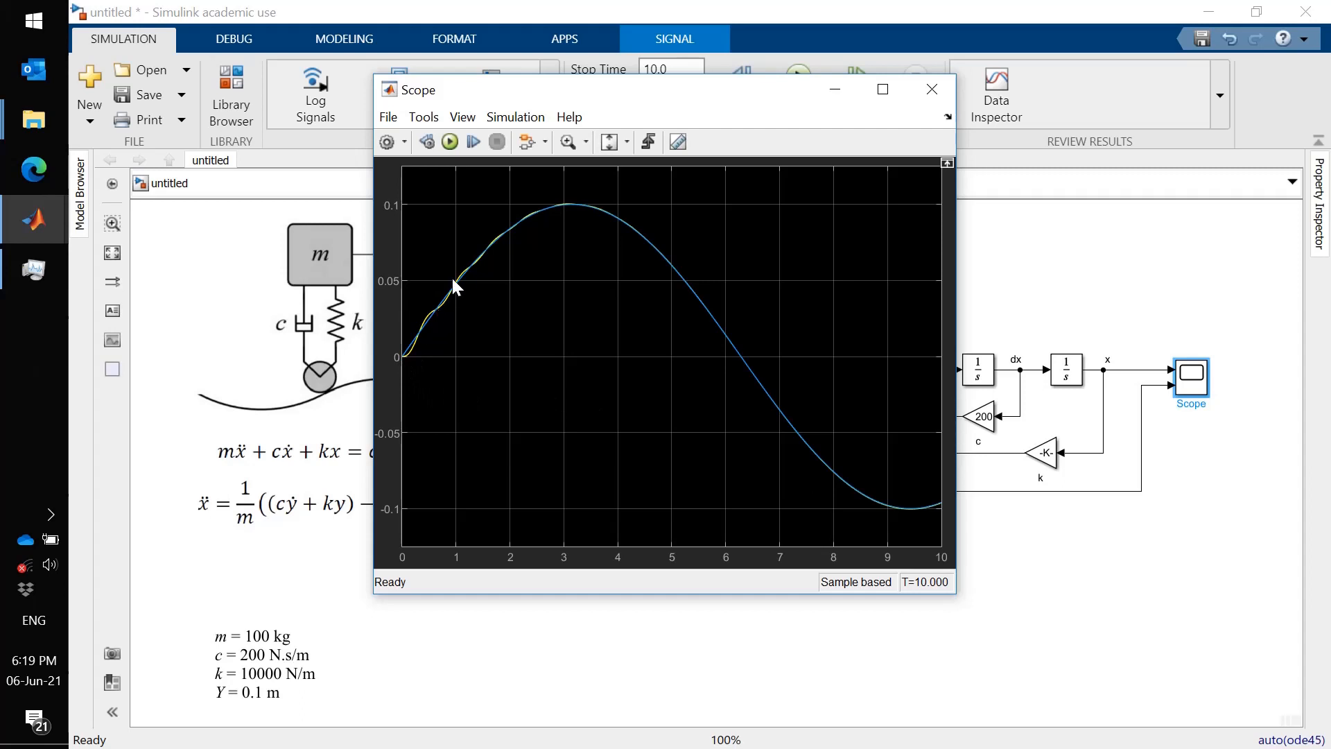
pyautogui.click(568, 143)
pyautogui.moveTo(542, 191); pyautogui.dragTo(393, 369)
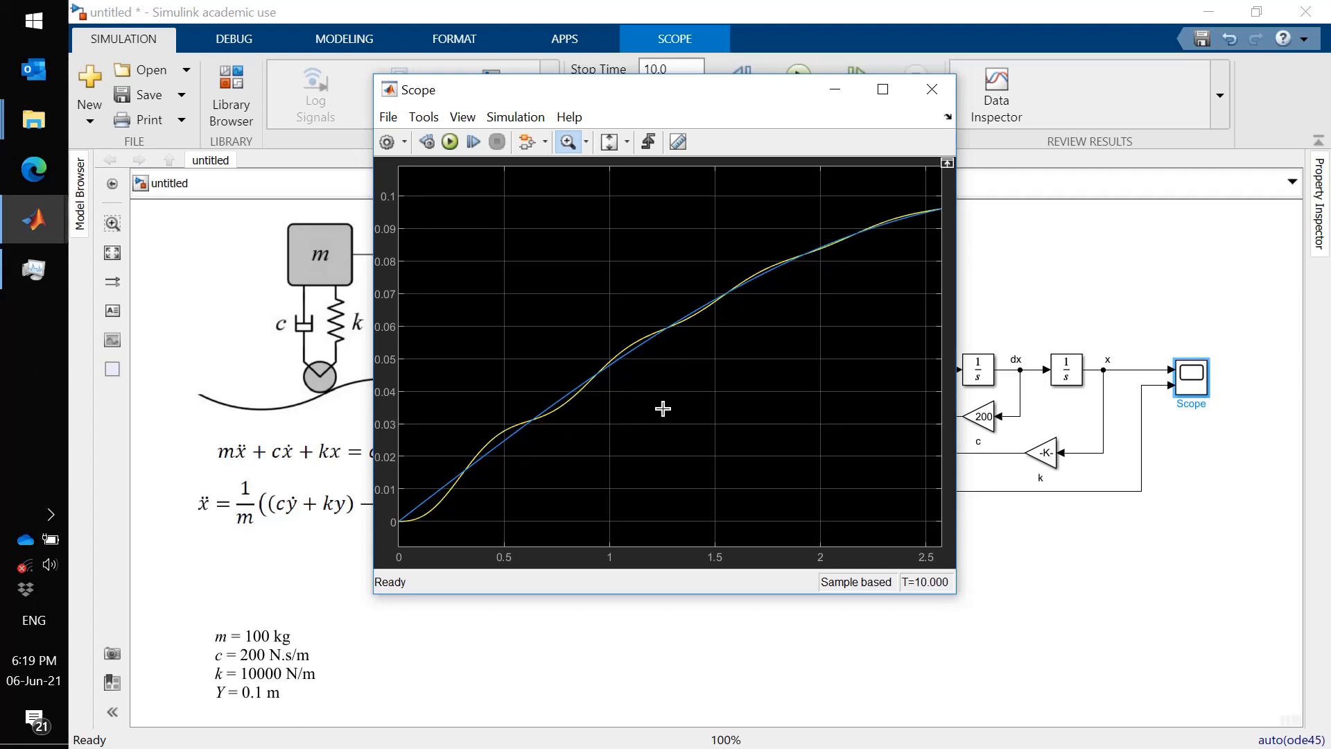
pyautogui.click(627, 142)
pyautogui.click(611, 194)
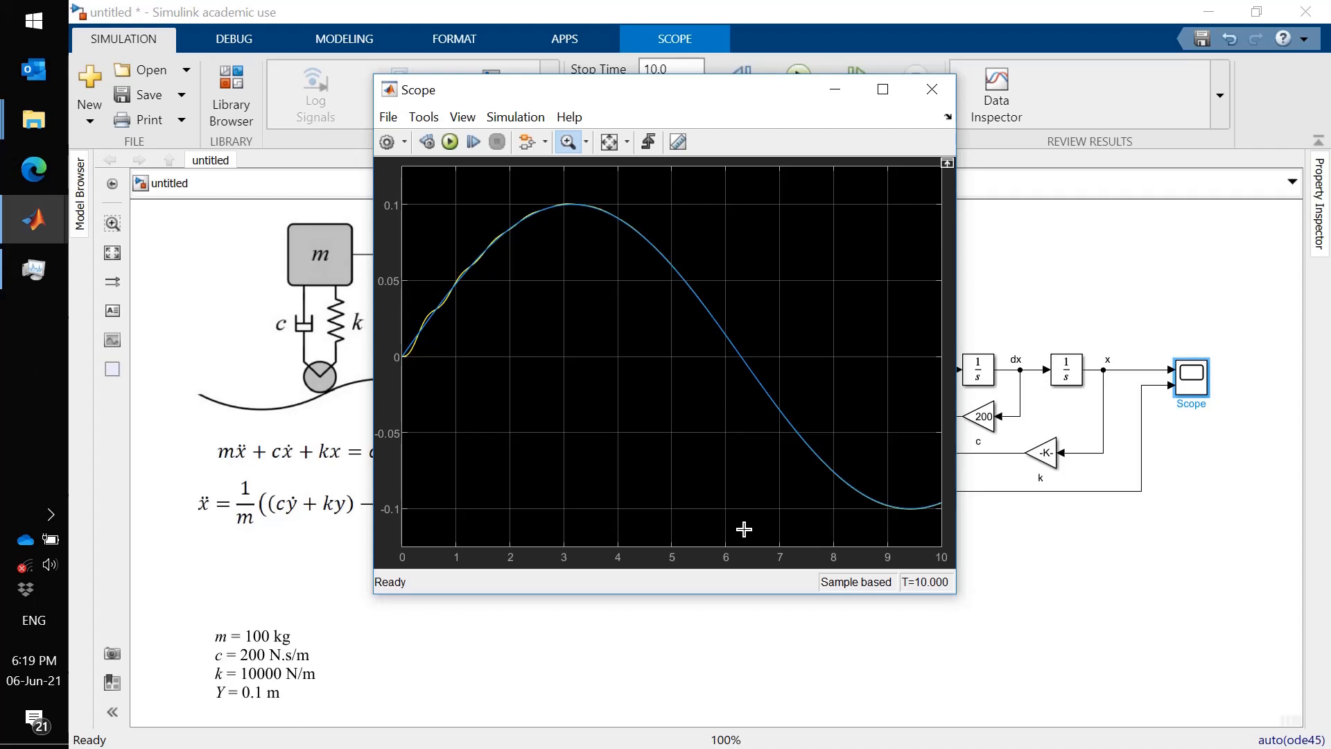
# - Set the gain of the c block in the feedback loop to 100
pyautogui.click(1031, 553)
pyautogui.click(985, 423)
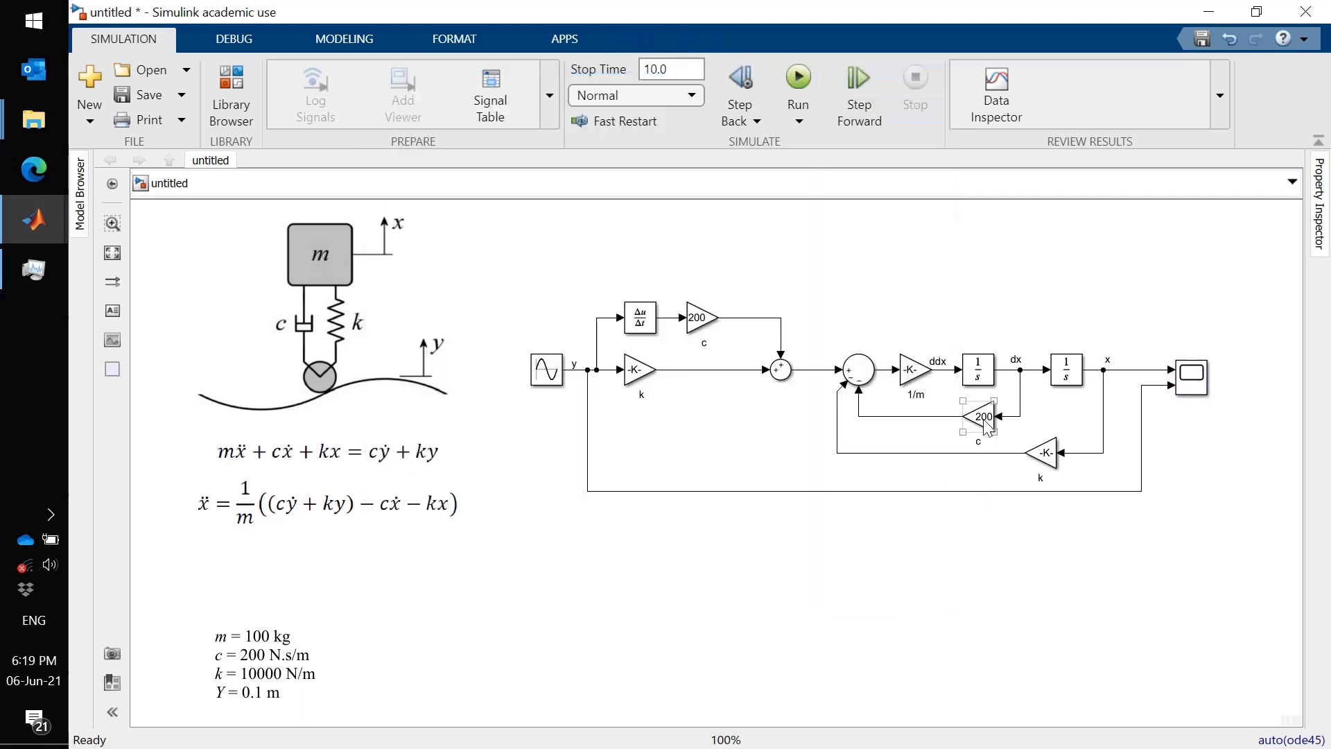
pyautogui.doubleClick(985, 423)
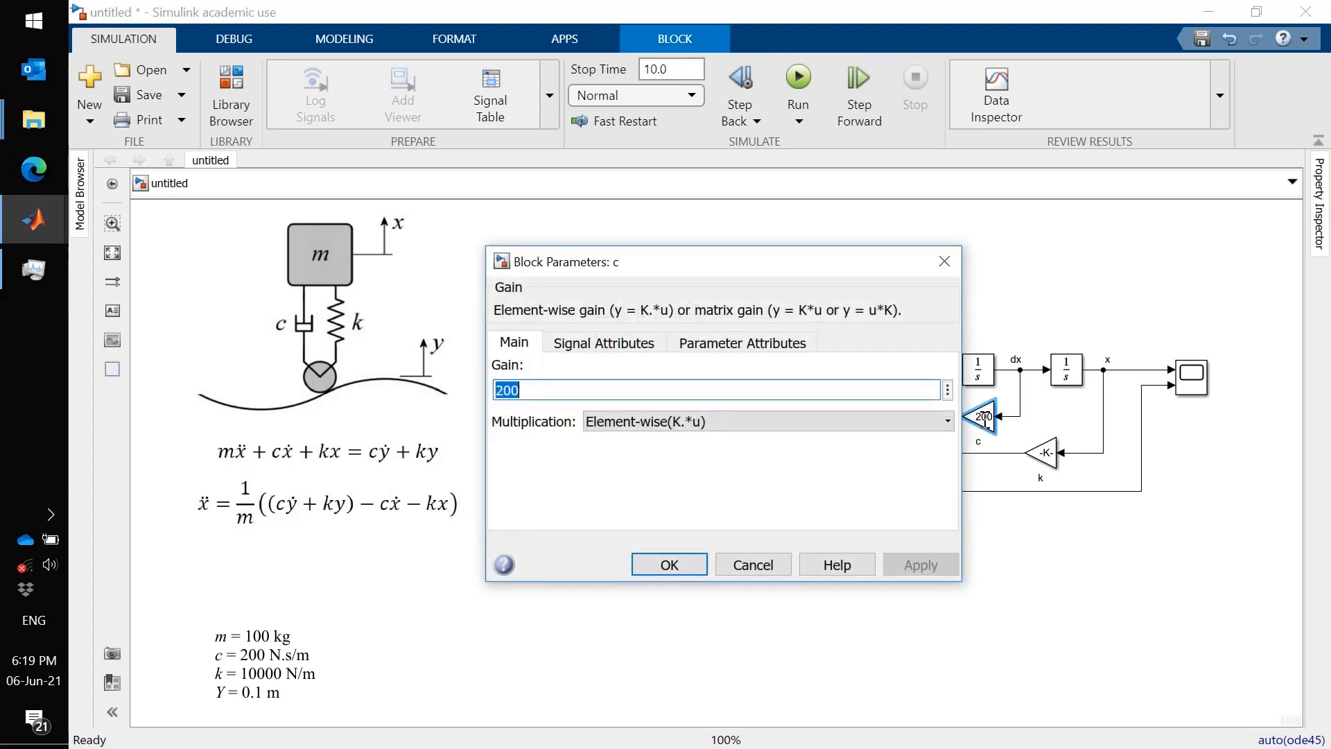
pyautogui.write('100')
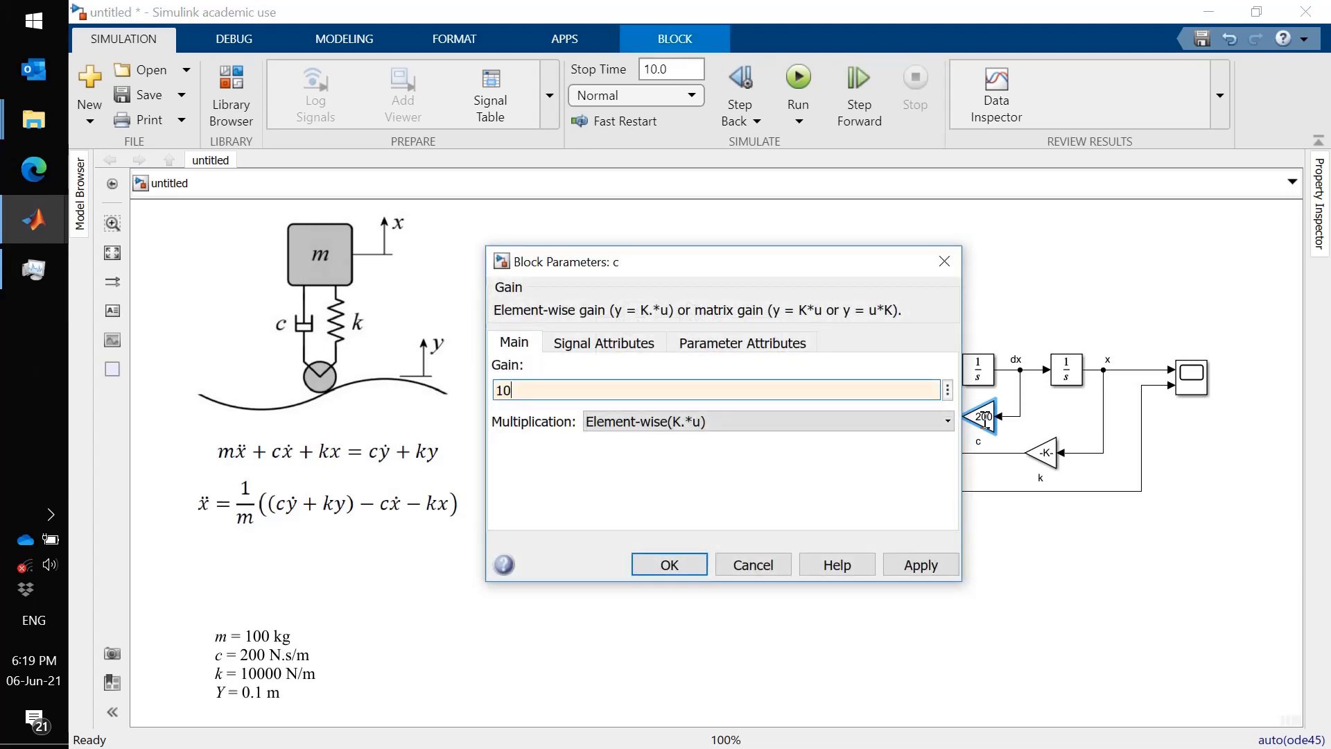
pyautogui.click(682, 565)
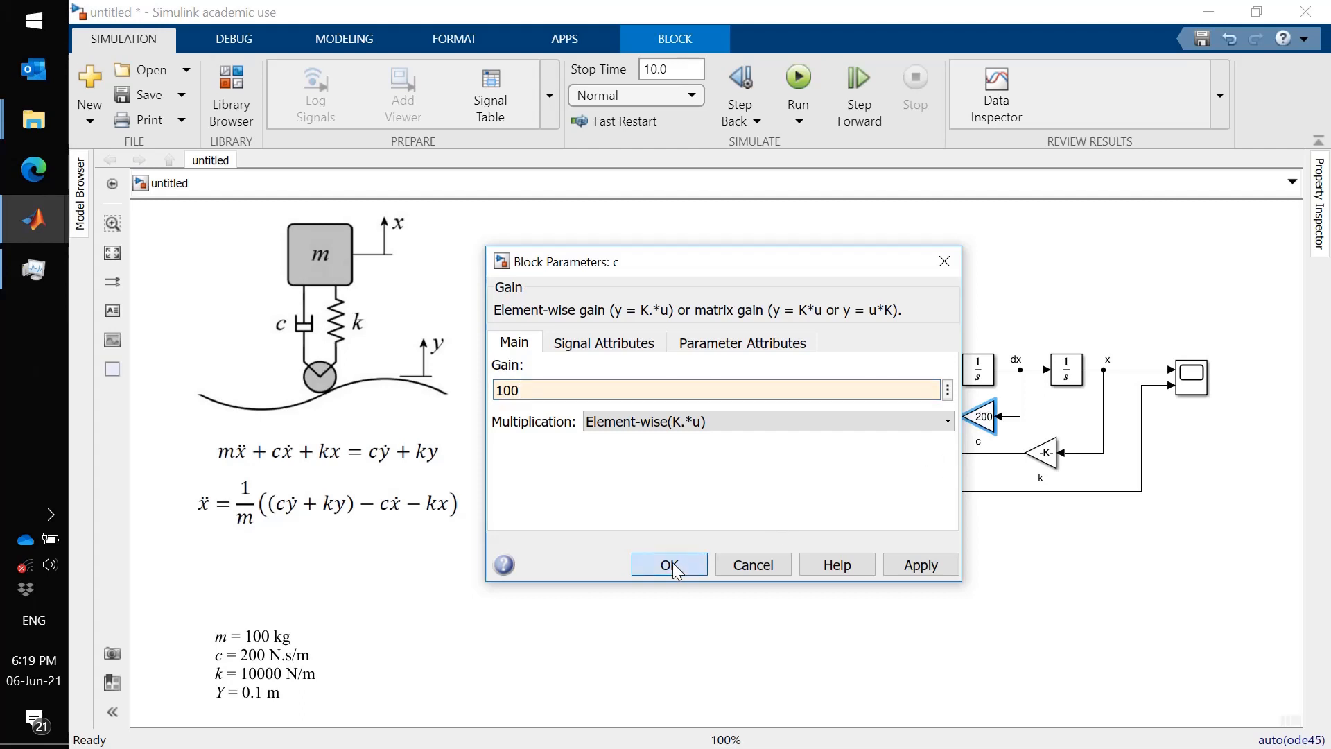
# - Open the Scope and rerun the simulation to compare x and y
pyautogui.doubleClick(1194, 389)
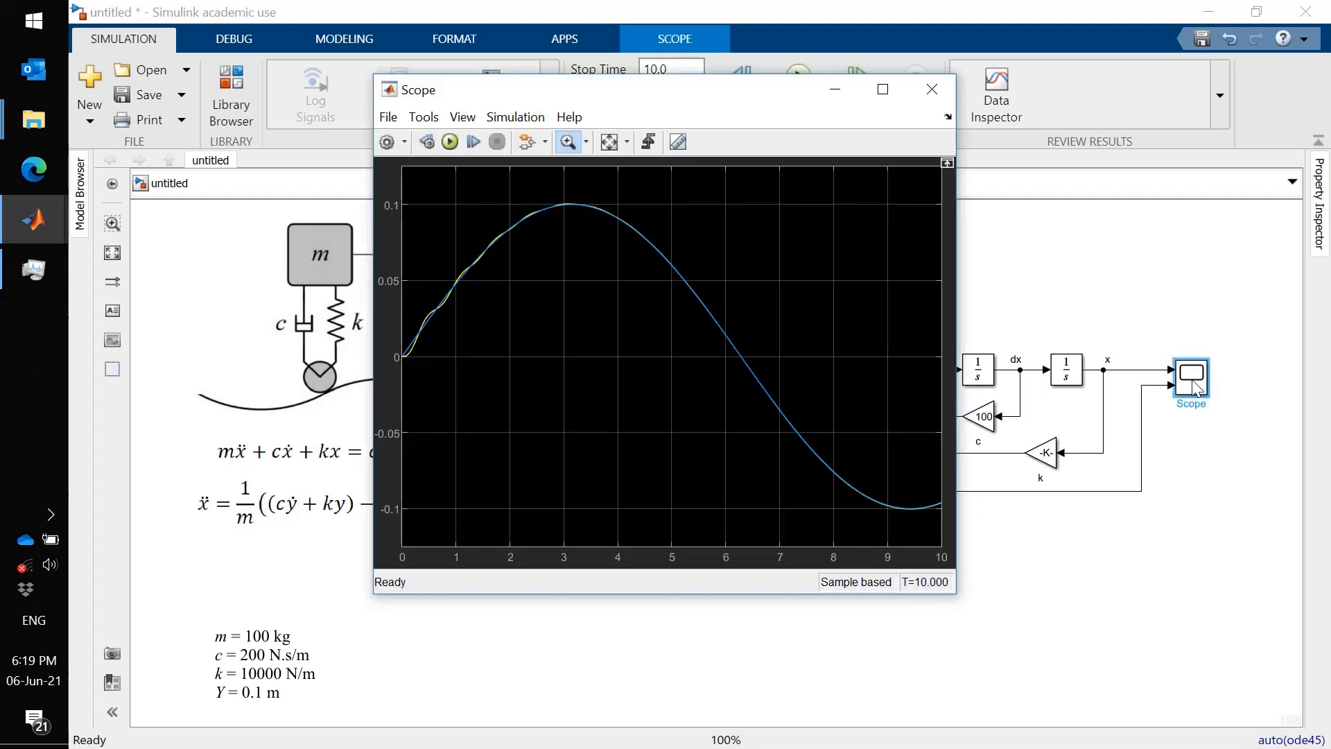
pyautogui.click(450, 143)
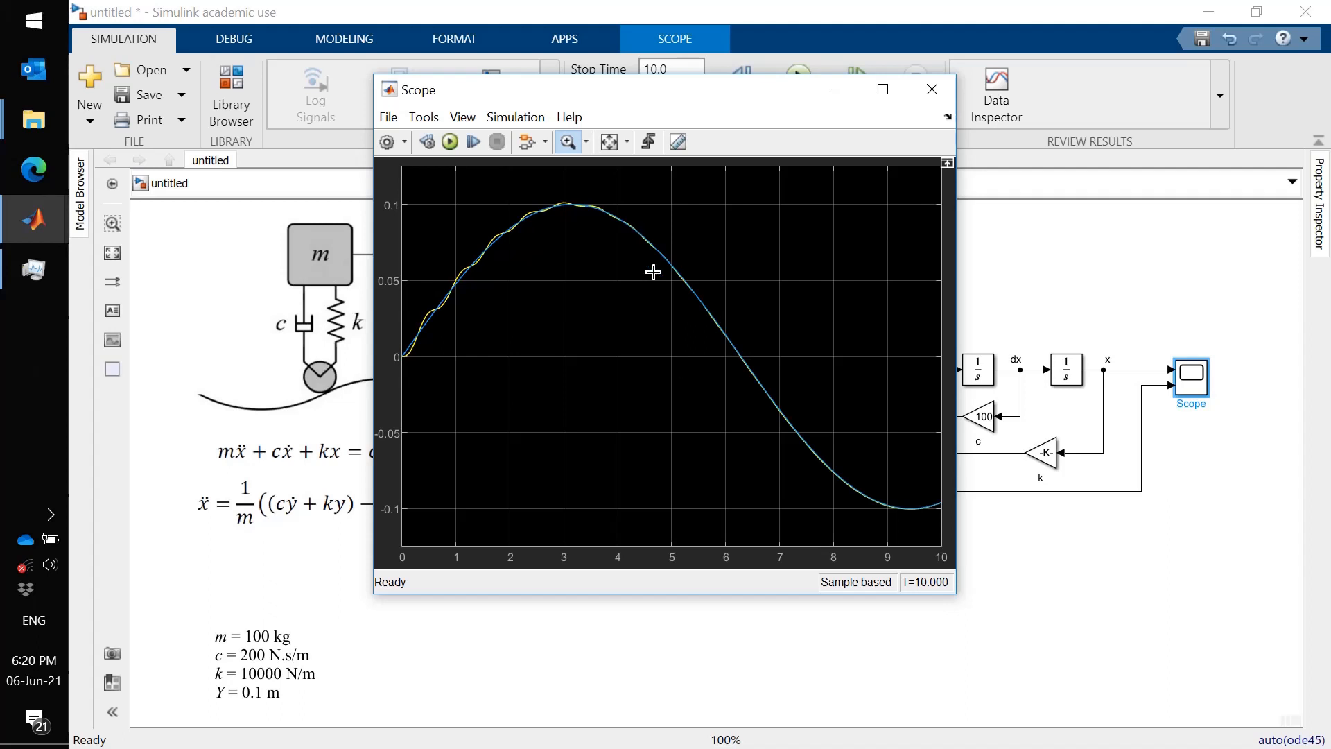
pyautogui.click(776, 660)
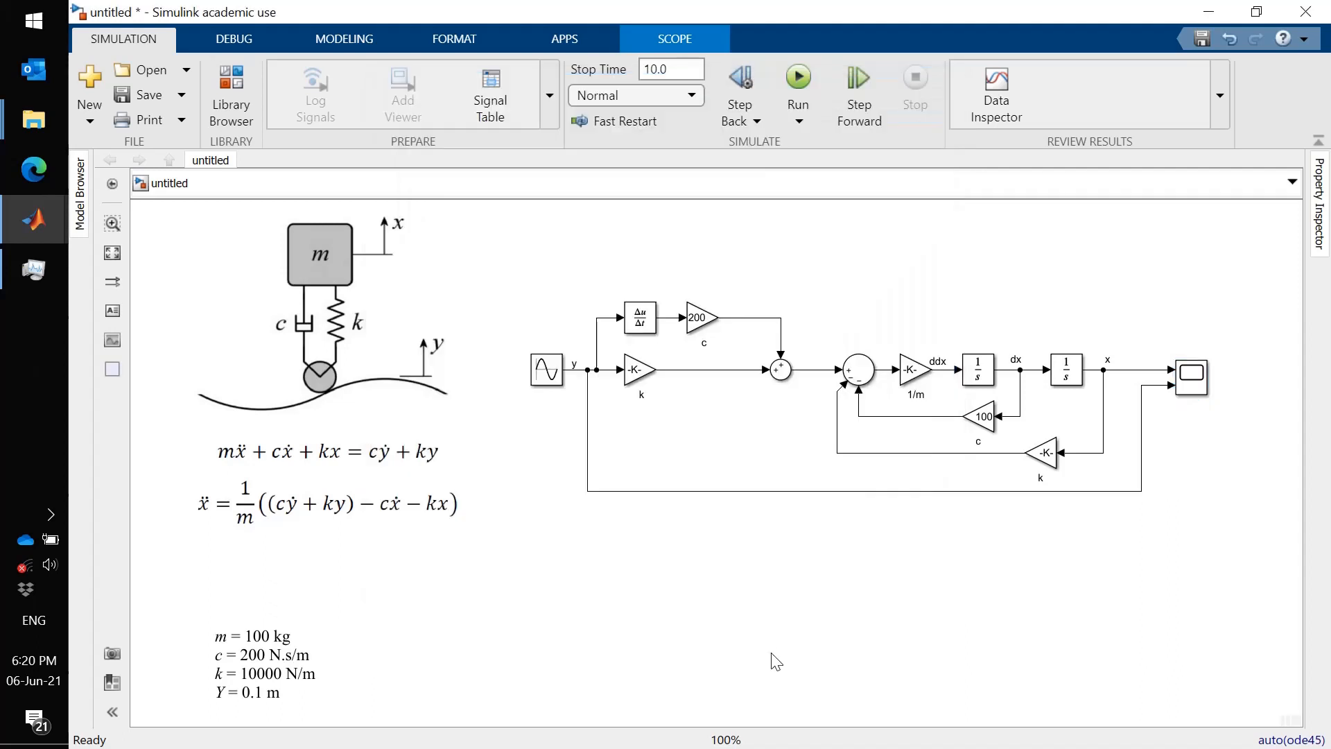
# - Set the Sine Wave frequency to 1 rad/sec
pyautogui.click(551, 374)
pyautogui.moveTo(557, 376); pyautogui.dragTo(548, 387)
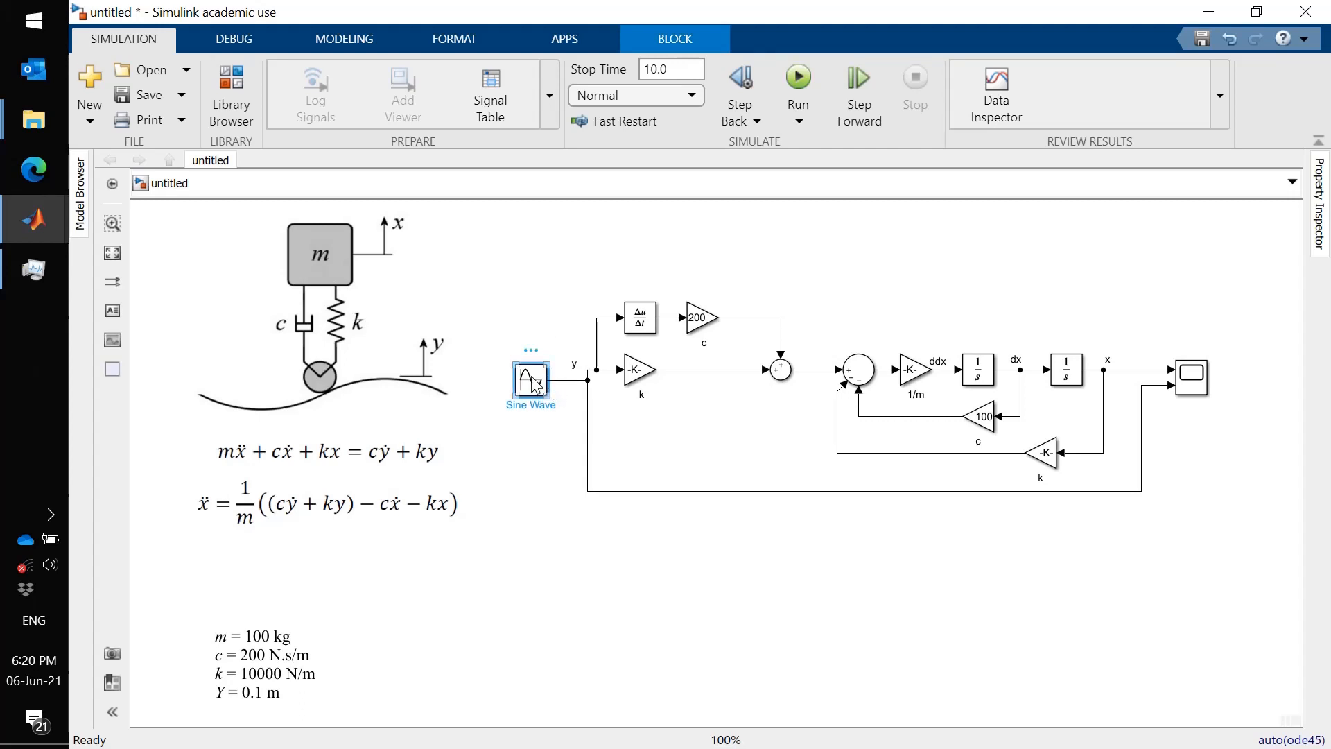
pyautogui.doubleClick(534, 383)
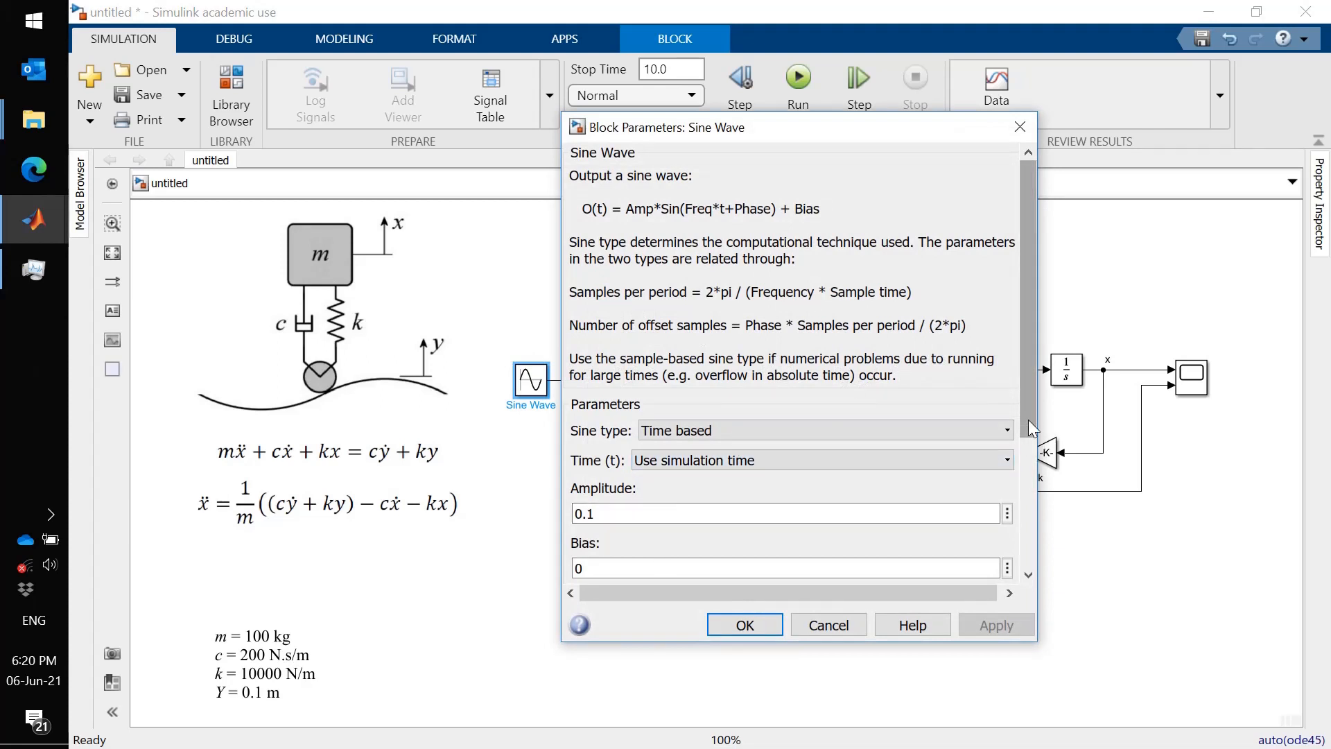
pyautogui.click(1031, 444)
pyautogui.doubleClick(664, 416)
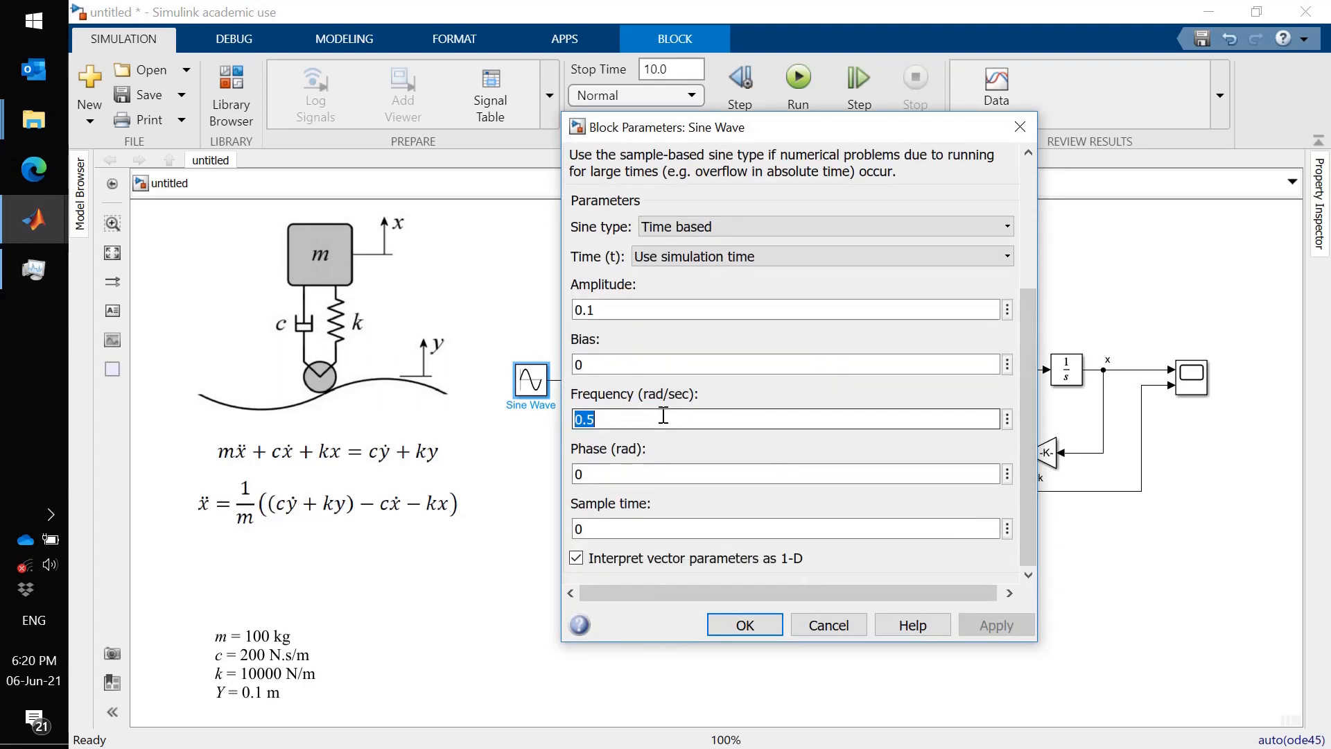
pyautogui.write('1')
pyautogui.press('Return')
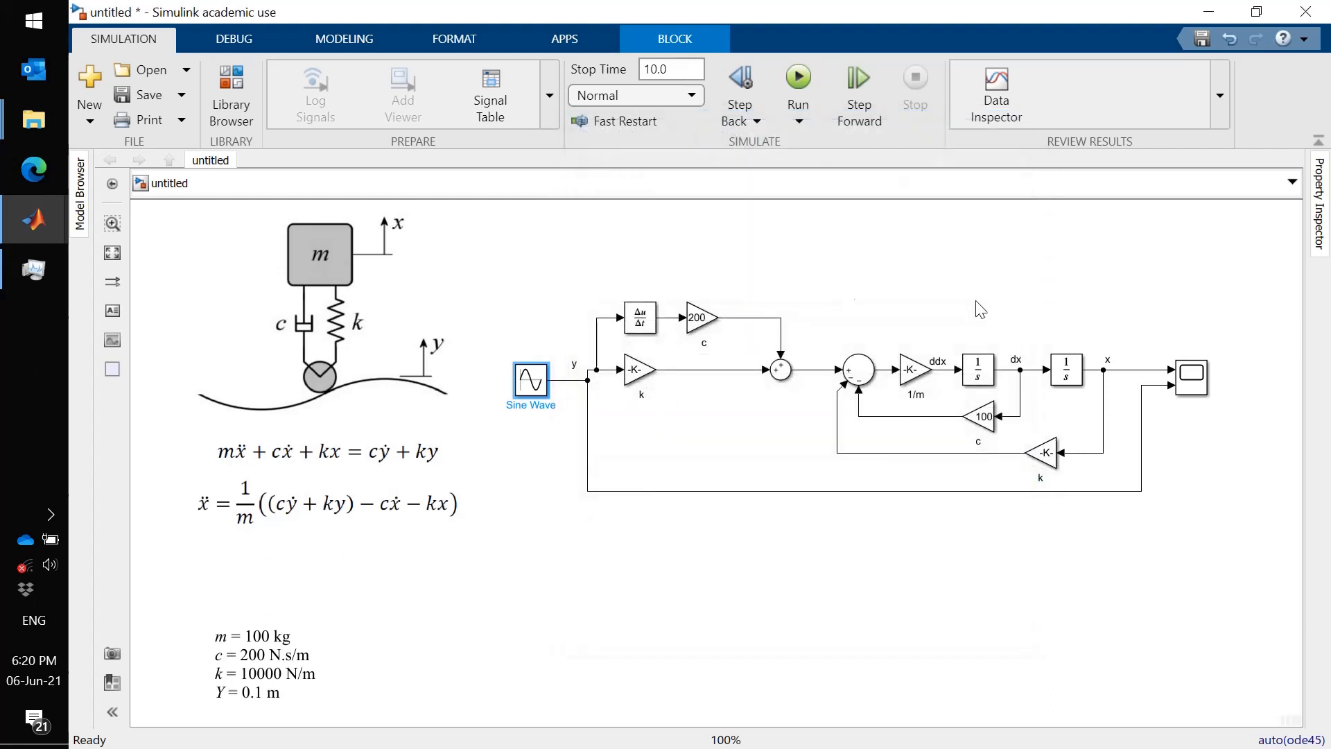
# - Open the Scope and rerun the simulation with the new road frequency
pyautogui.moveTo(1135, 359); pyautogui.dragTo(1173, 386)
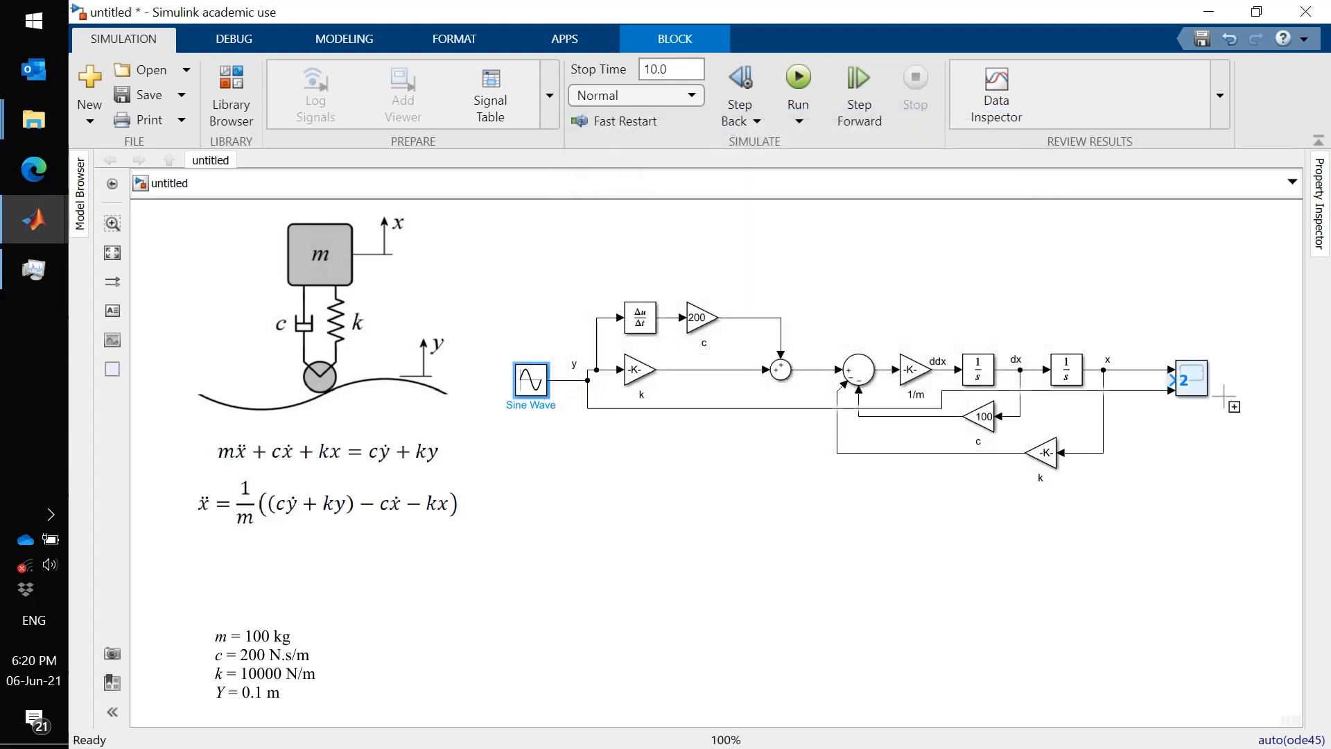
pyautogui.click(1198, 381)
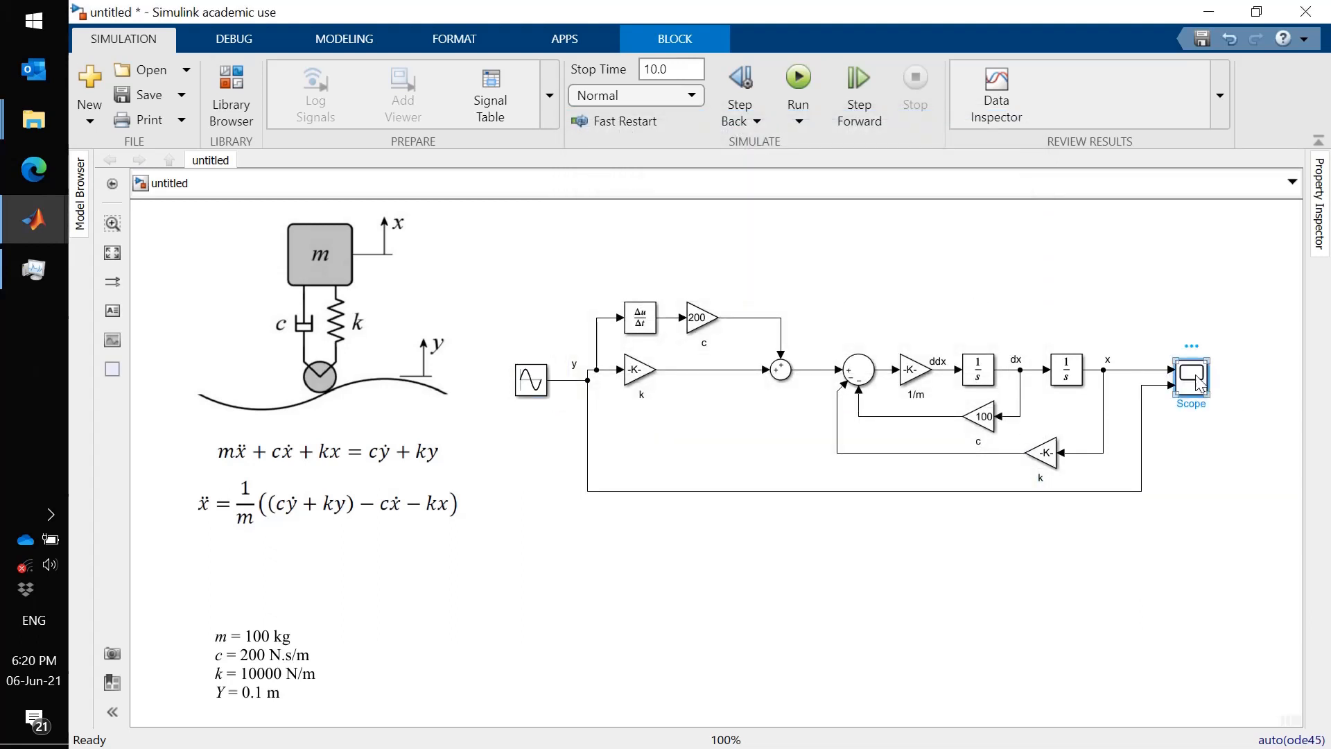
pyautogui.doubleClick(1198, 379)
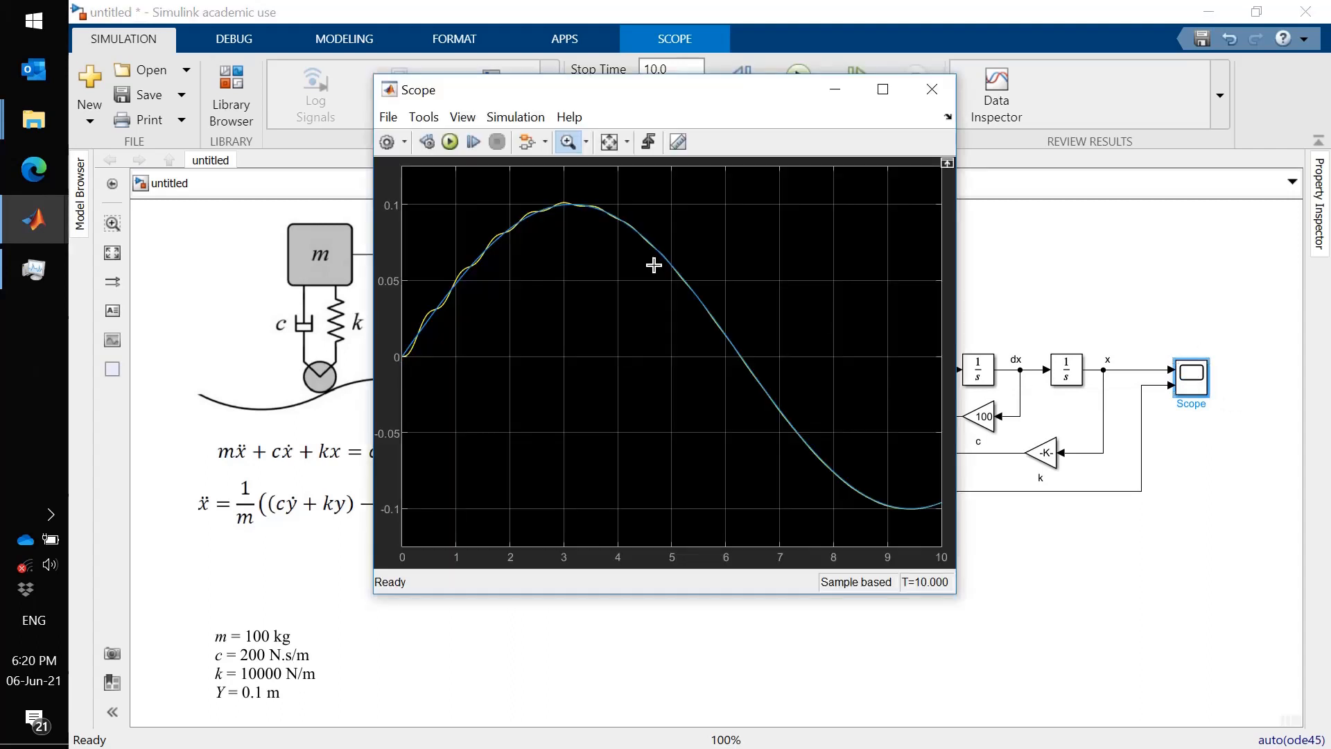
pyautogui.click(449, 141)
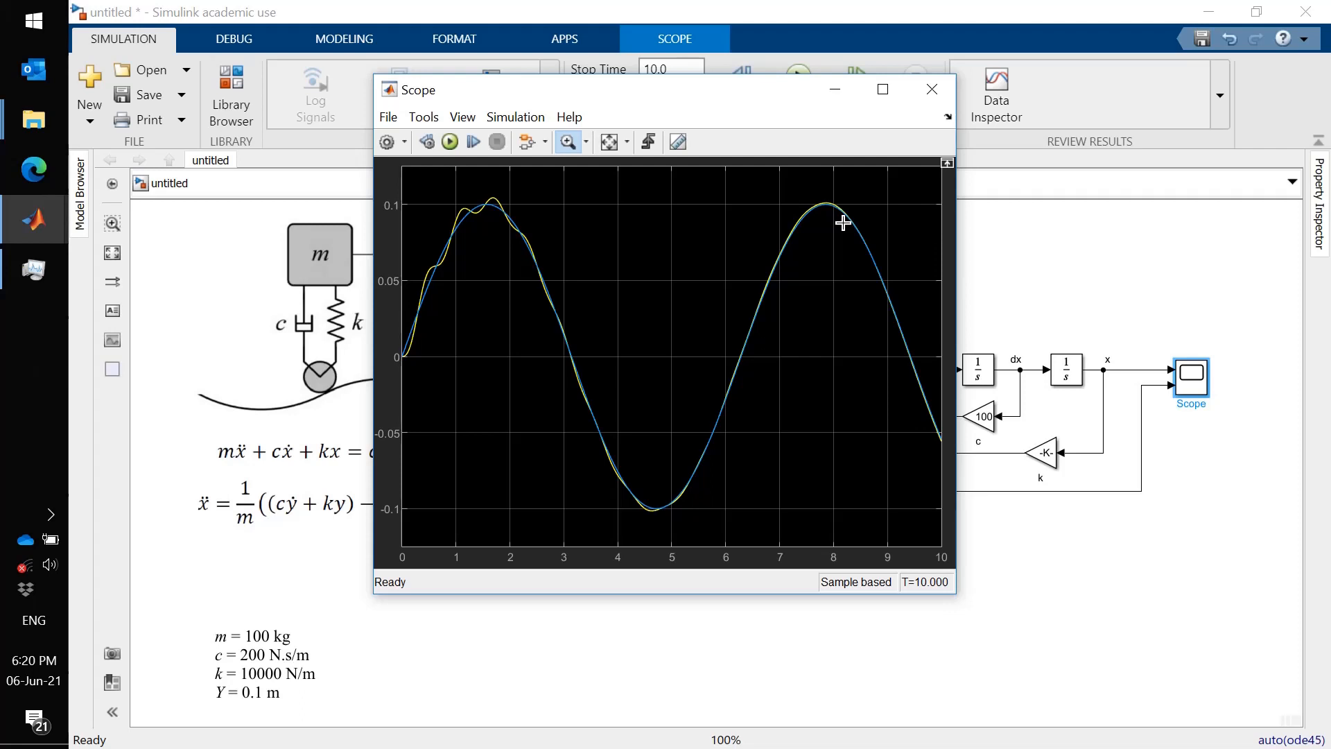
pyautogui.click(1049, 252)
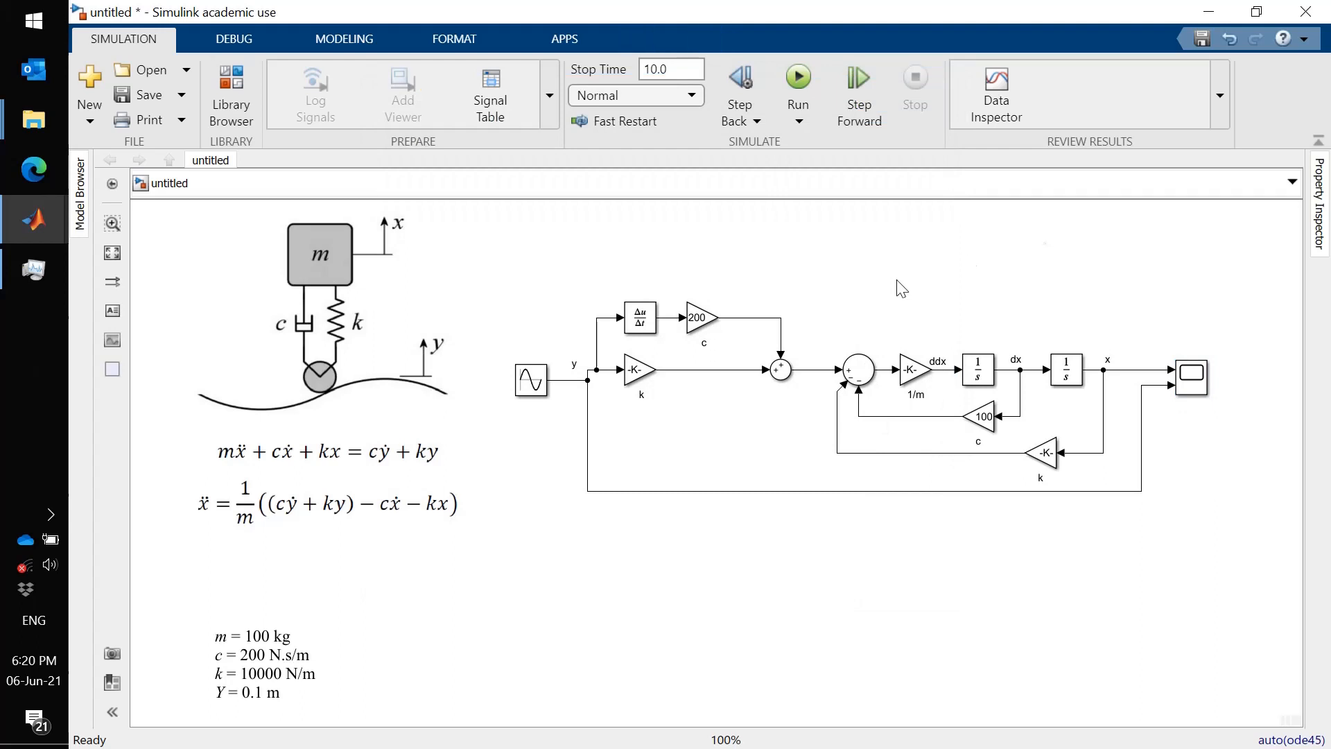
# - Nudge the Sum block combining the c and k terms slightly to the left
pyautogui.click(782, 370)
pyautogui.press('Left')
pyautogui.press('Left')
pyautogui.press('Left')
pyautogui.press('Left')
pyautogui.press('Left')
pyautogui.press('Left')
pyautogui.press('Left')
pyautogui.press('Left')
pyautogui.press('Left')
pyautogui.press('Left')
pyautogui.press('Left')
pyautogui.press('Left')
pyautogui.press('Left')
pyautogui.press('Left')
pyautogui.press('Left')
pyautogui.press('Left')
pyautogui.press('Left')
pyautogui.press('Left')
pyautogui.press('Left')
pyautogui.press('Left')
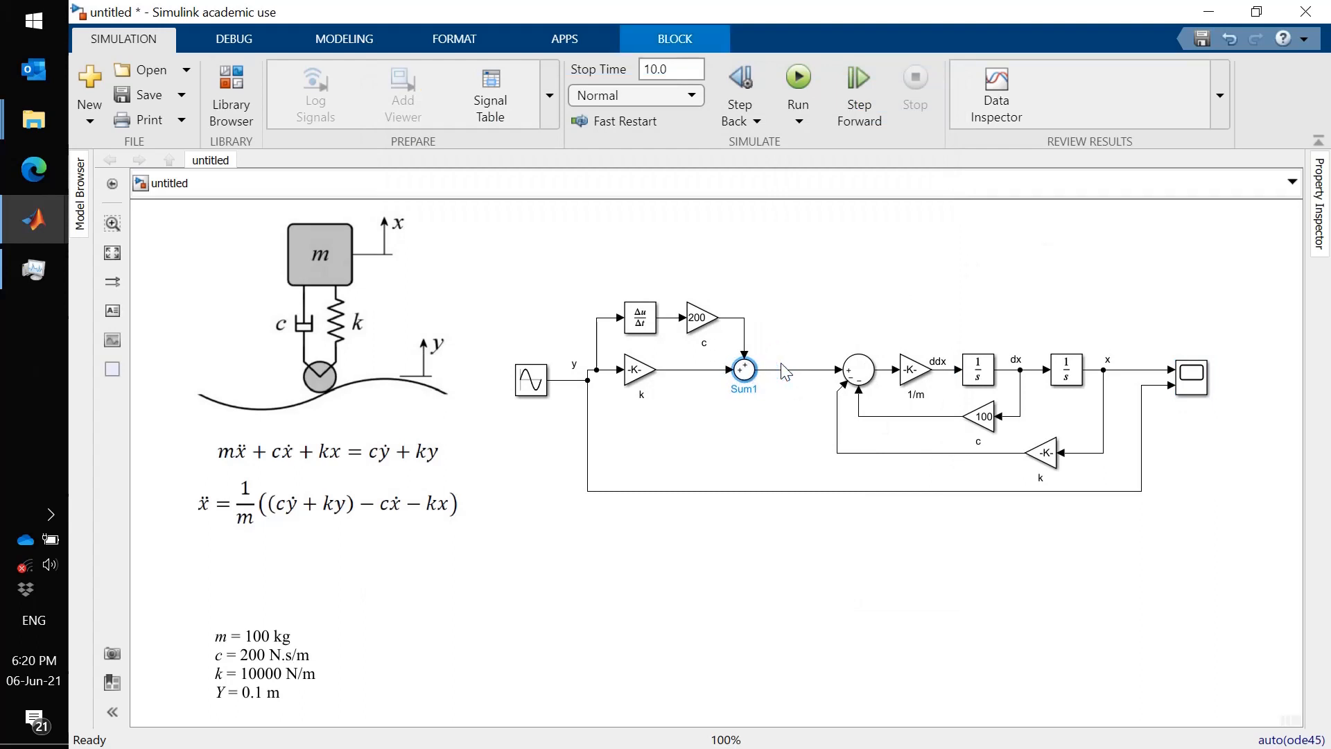
# - Align the Sine Wave with its output line and label that signal y
pyautogui.click(654, 581)
pyautogui.click(539, 385)
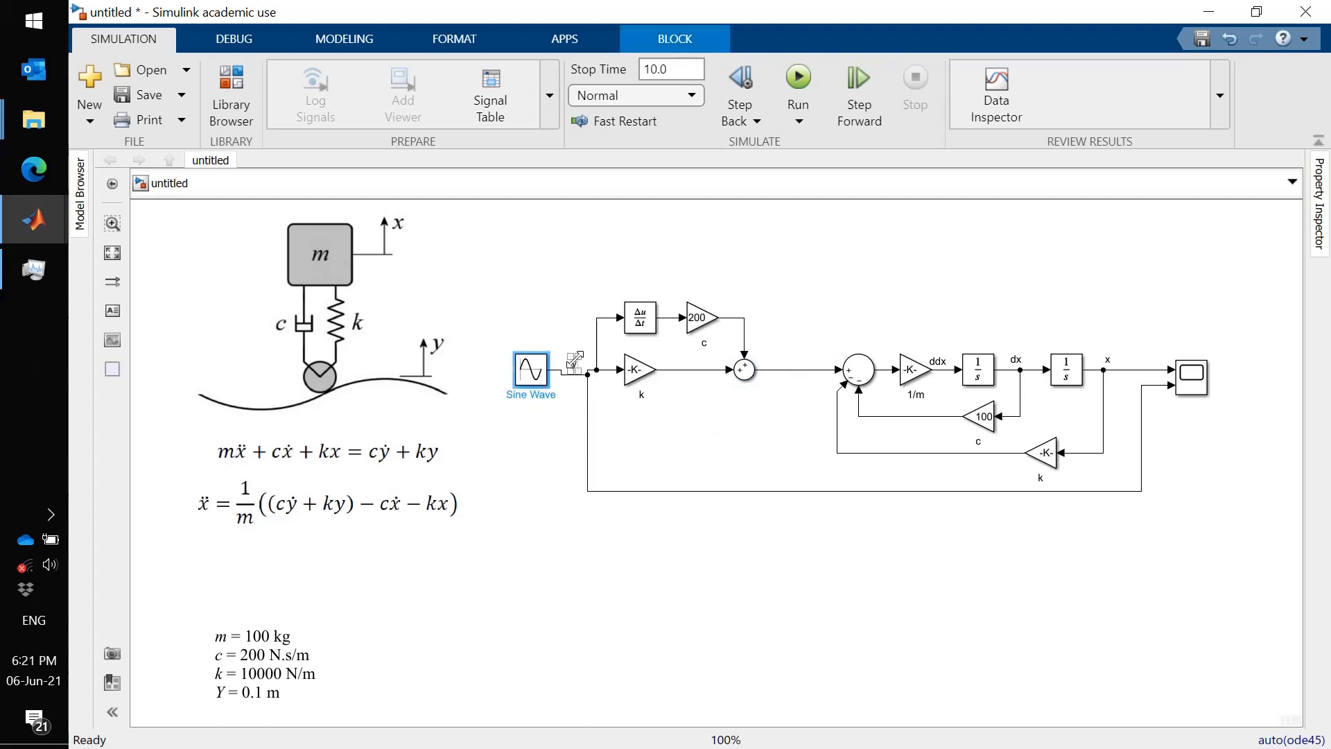
pyautogui.doubleClick(575, 361)
pyautogui.write('y')
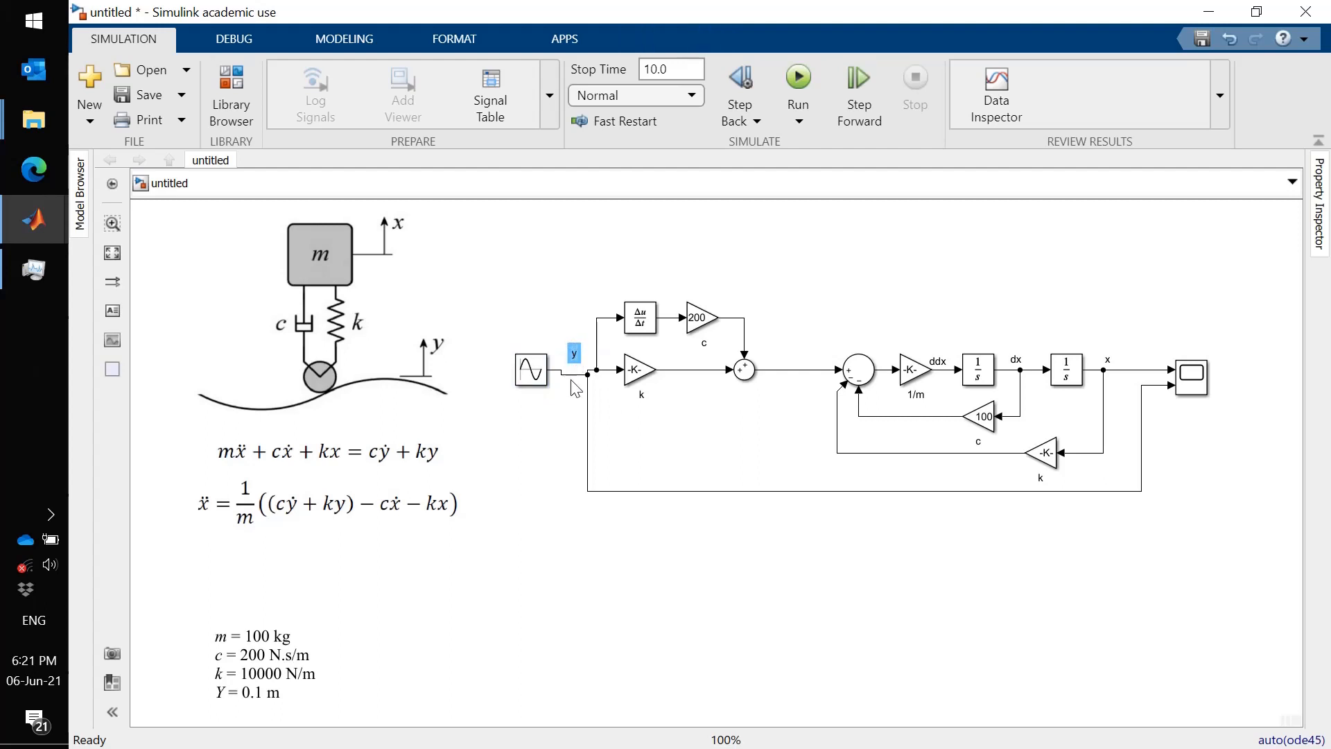
pyautogui.click(574, 380)
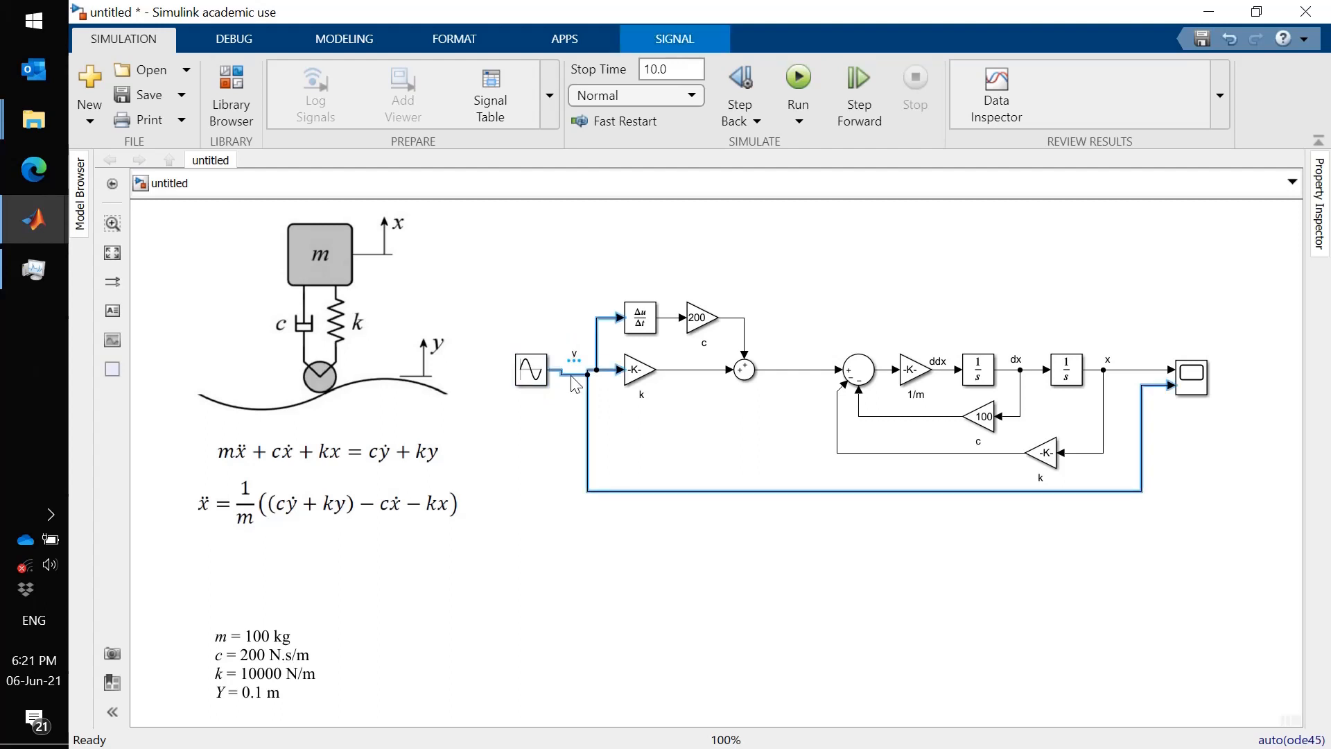
pyautogui.click(529, 513)
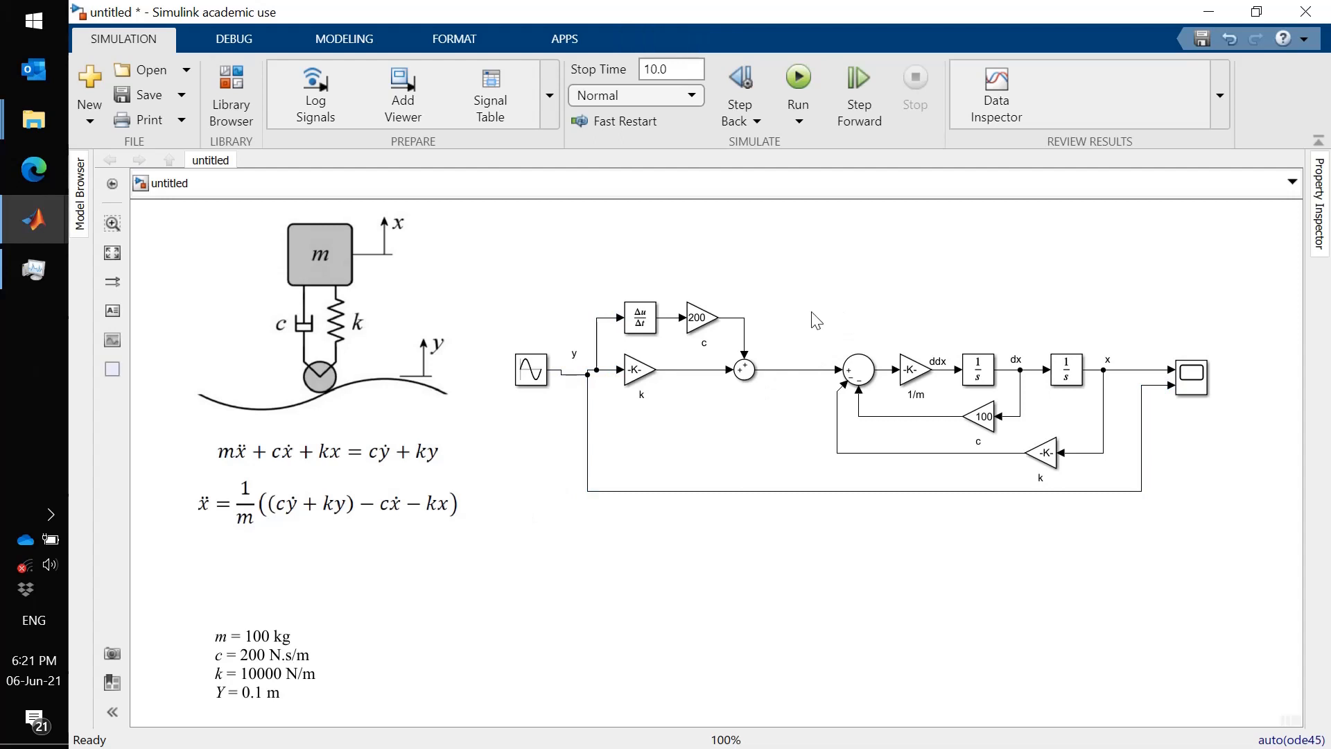
# - Select the mass, damper and spring loop blocks and create a subsystem from them
pyautogui.moveTo(816, 320); pyautogui.dragTo(1130, 477)
pyautogui.moveTo(1136, 471)
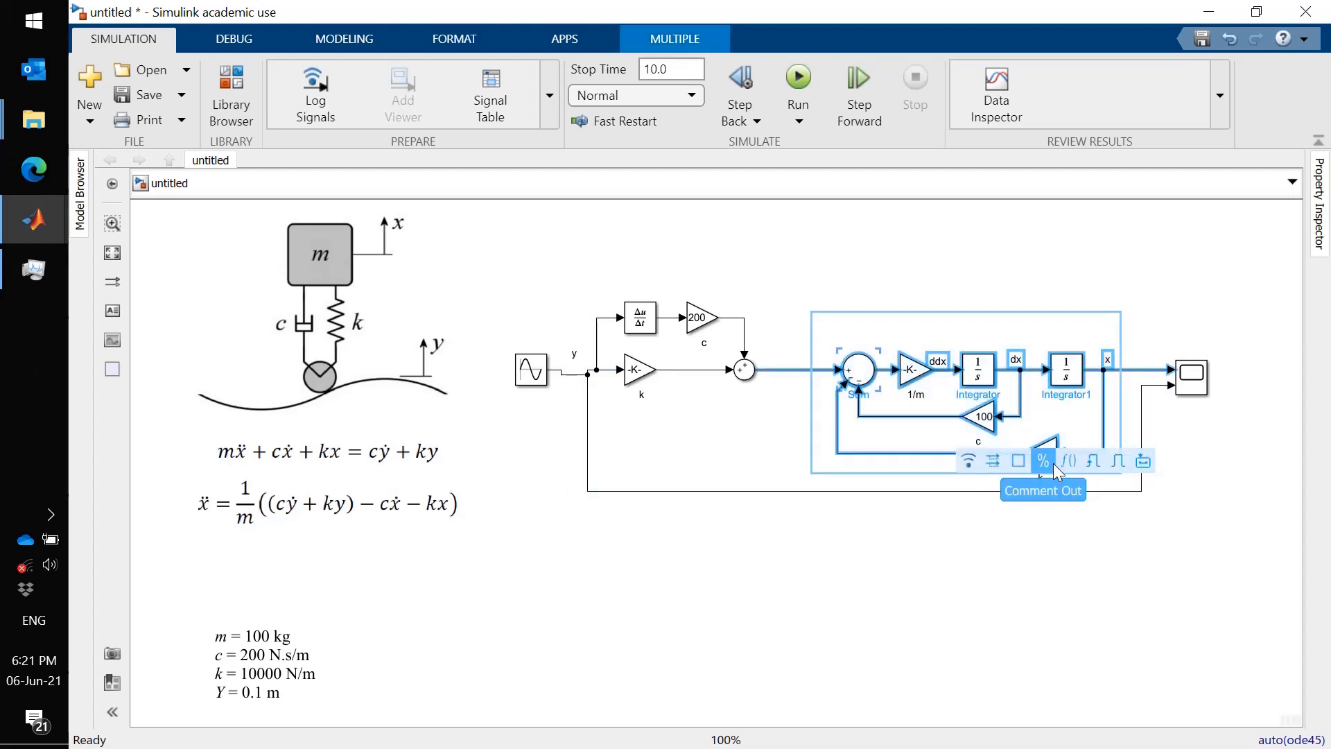
pyautogui.click(1143, 461)
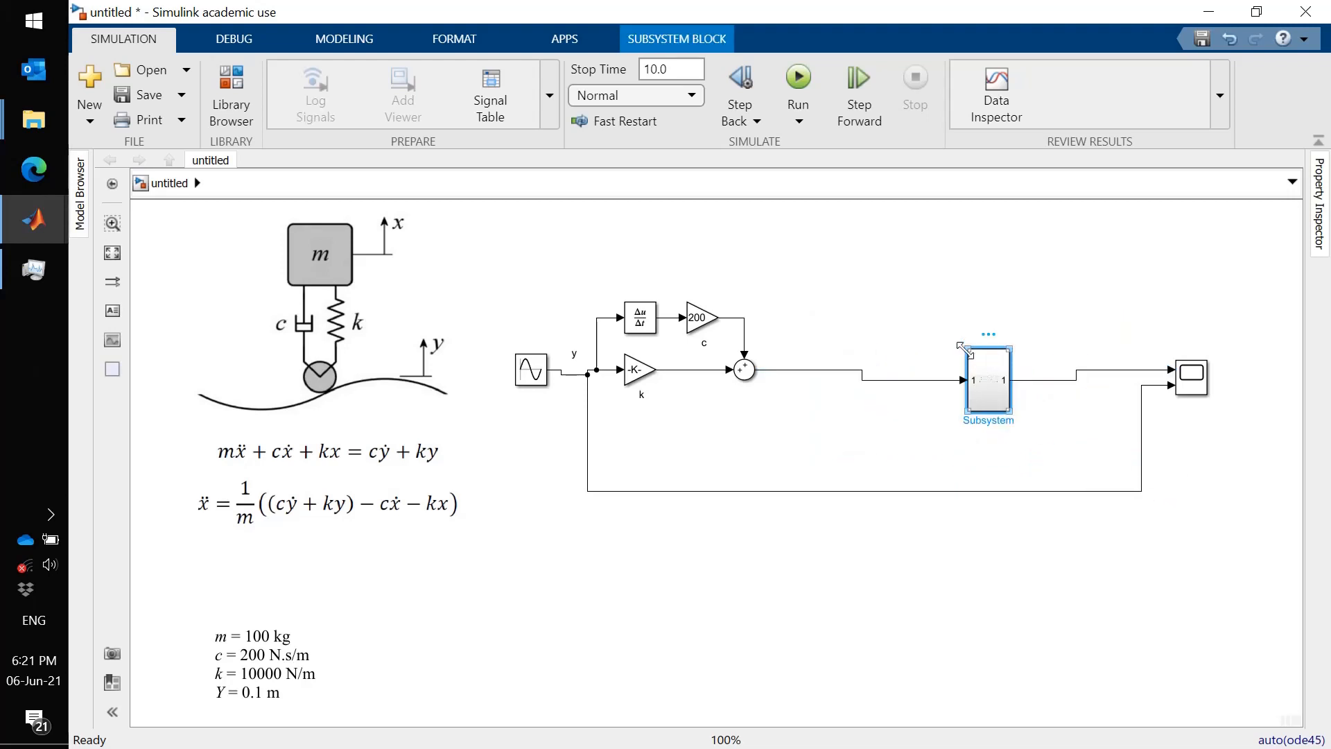
# - Resize the new subsystem and rename it car model
pyautogui.moveTo(966, 349); pyautogui.dragTo(921, 376)
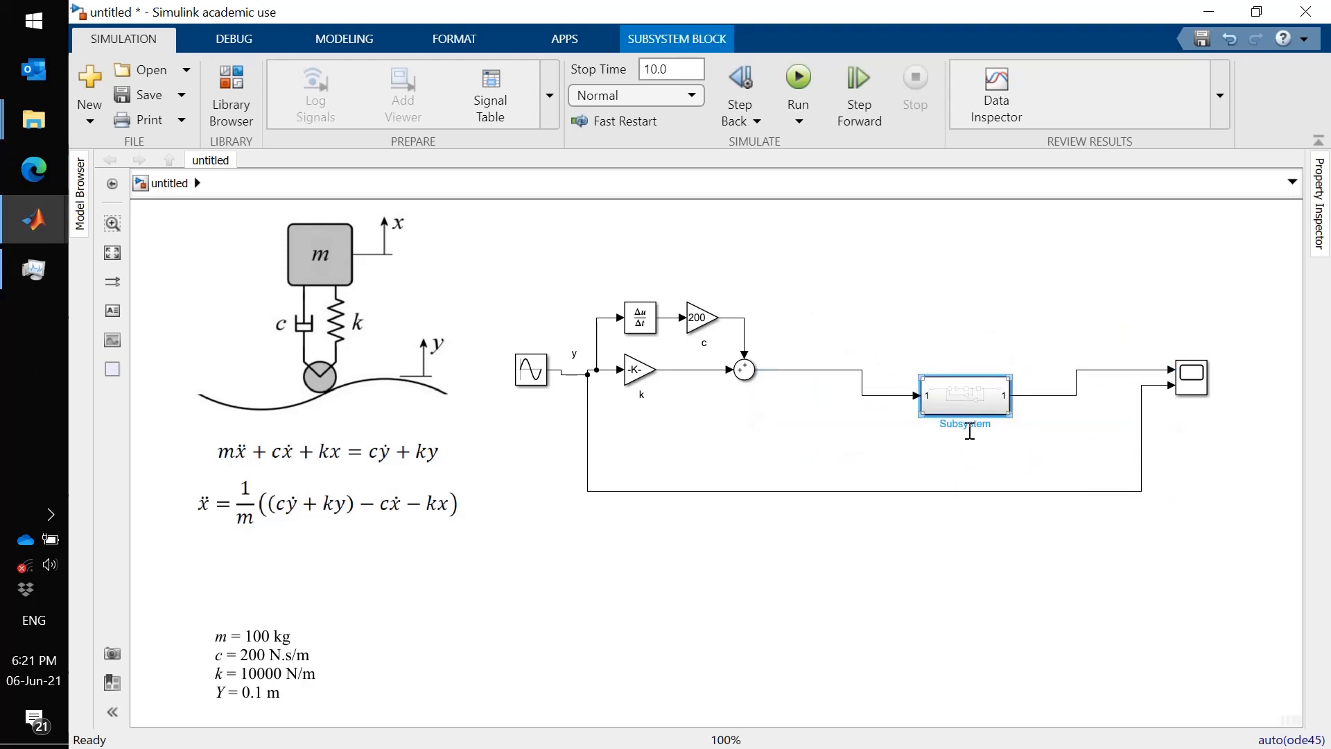
pyautogui.click(970, 427)
pyautogui.doubleClick(970, 427)
pyautogui.press('BackSpace')
pyautogui.write('car model')
pyautogui.click(832, 448)
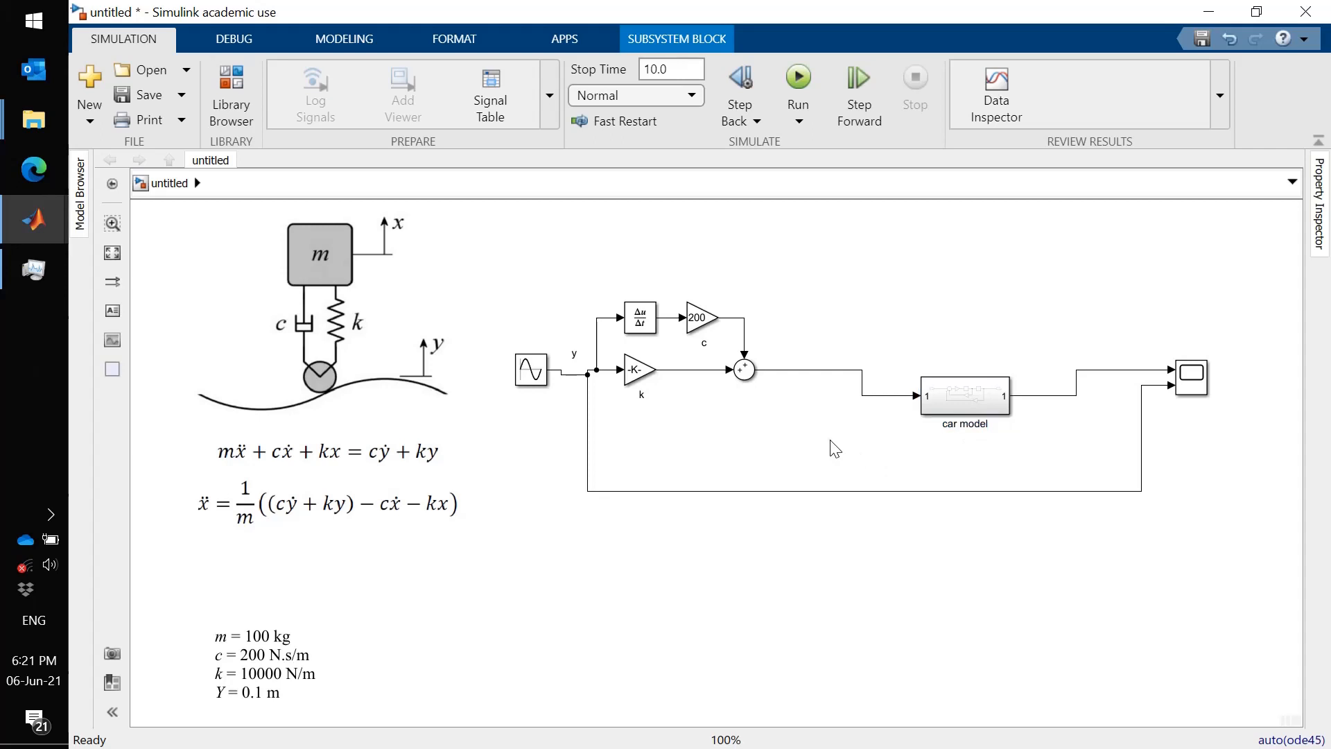
# - Move the car model block up so it lines up with its input signal
pyautogui.click(960, 394)
pyautogui.moveTo(961, 396); pyautogui.dragTo(961, 369)
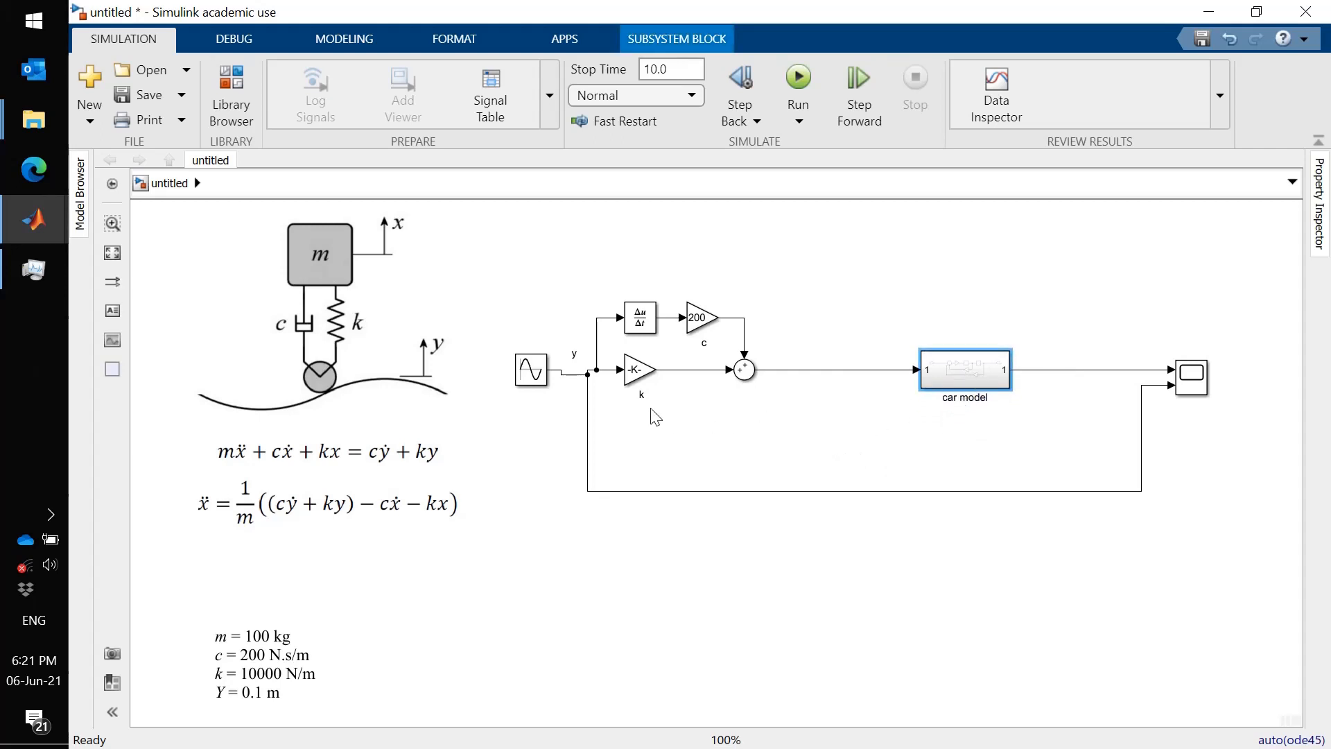
pyautogui.click(588, 385)
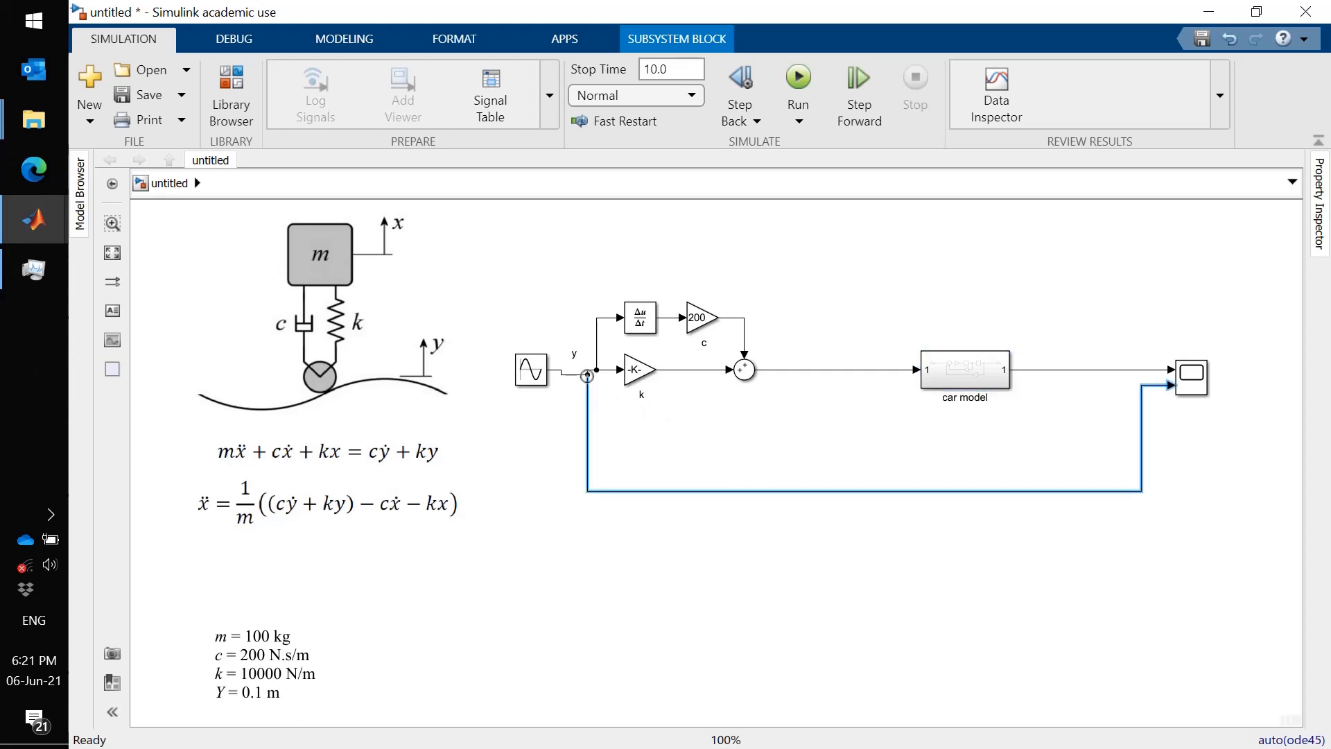
pyautogui.click(722, 430)
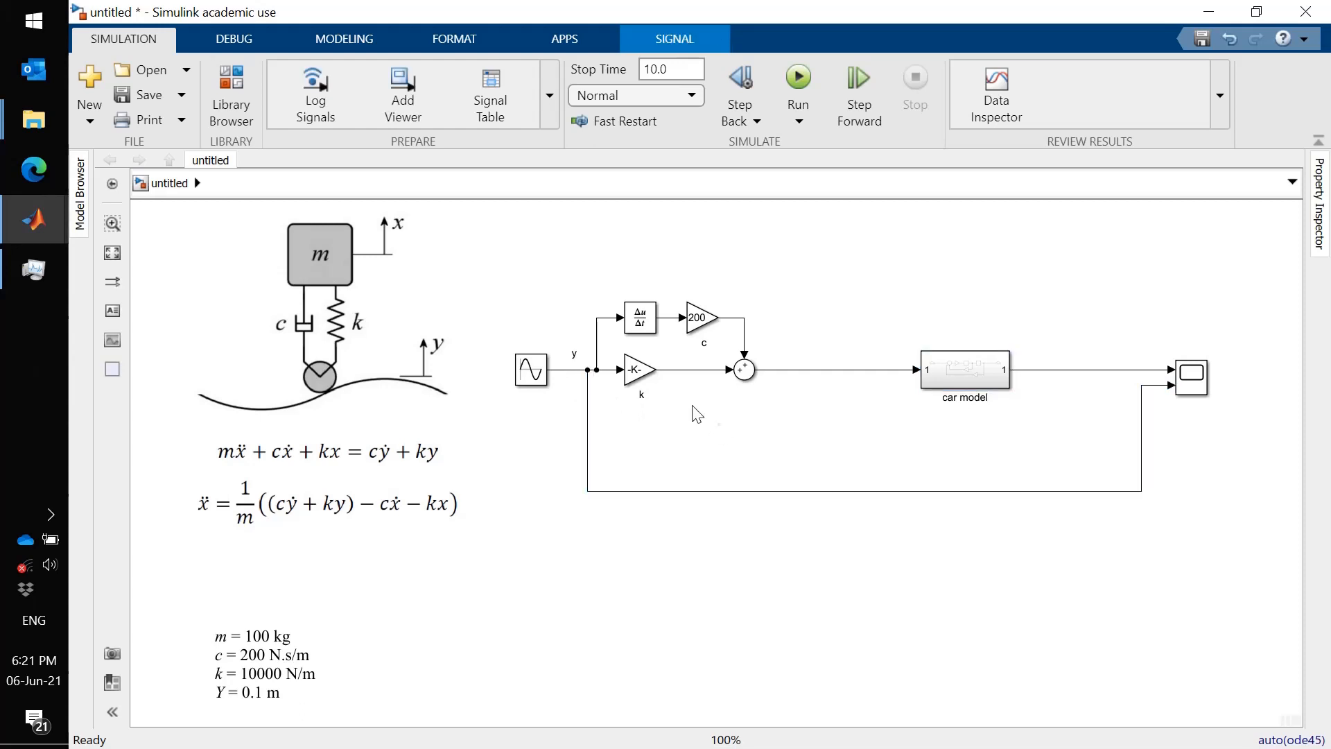
# - Group the Derivative, c, k and Sum blocks into a subsystem named road and resize it
pyautogui.moveTo(614, 287); pyautogui.dragTo(756, 410)
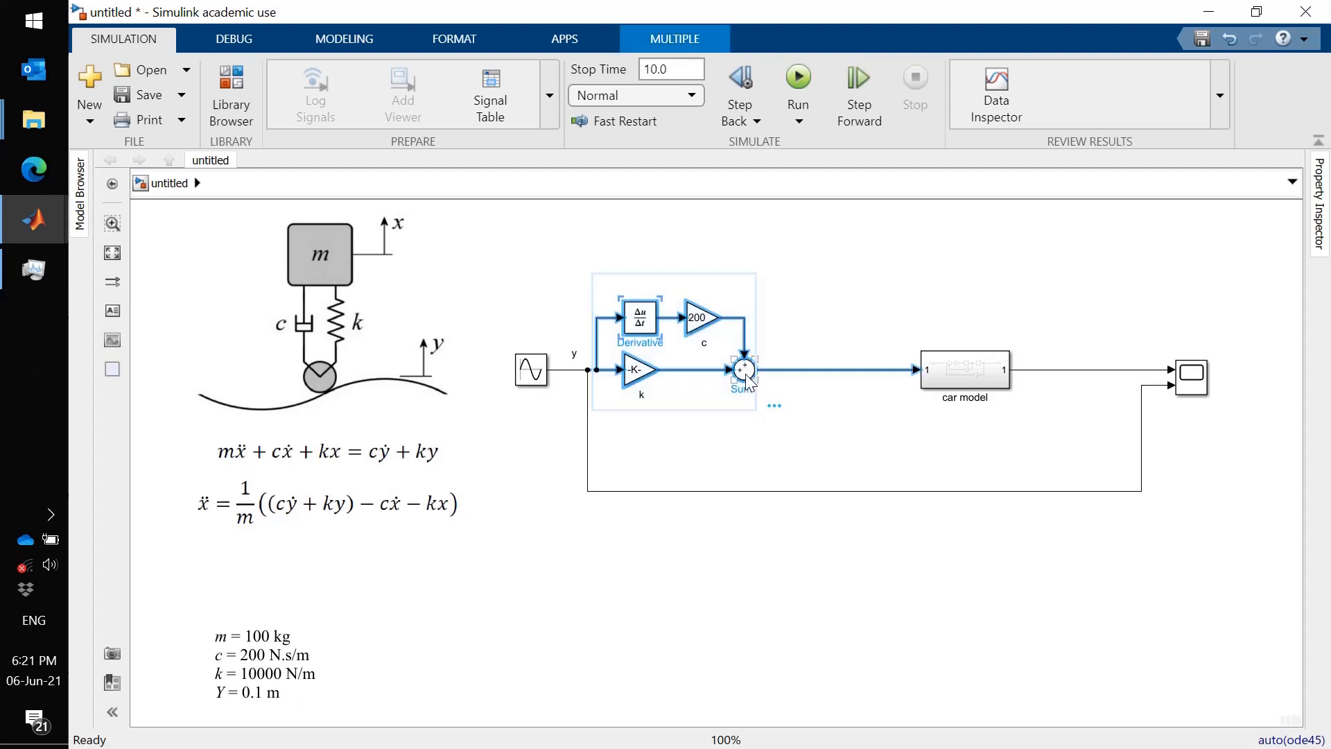
pyautogui.click(776, 406)
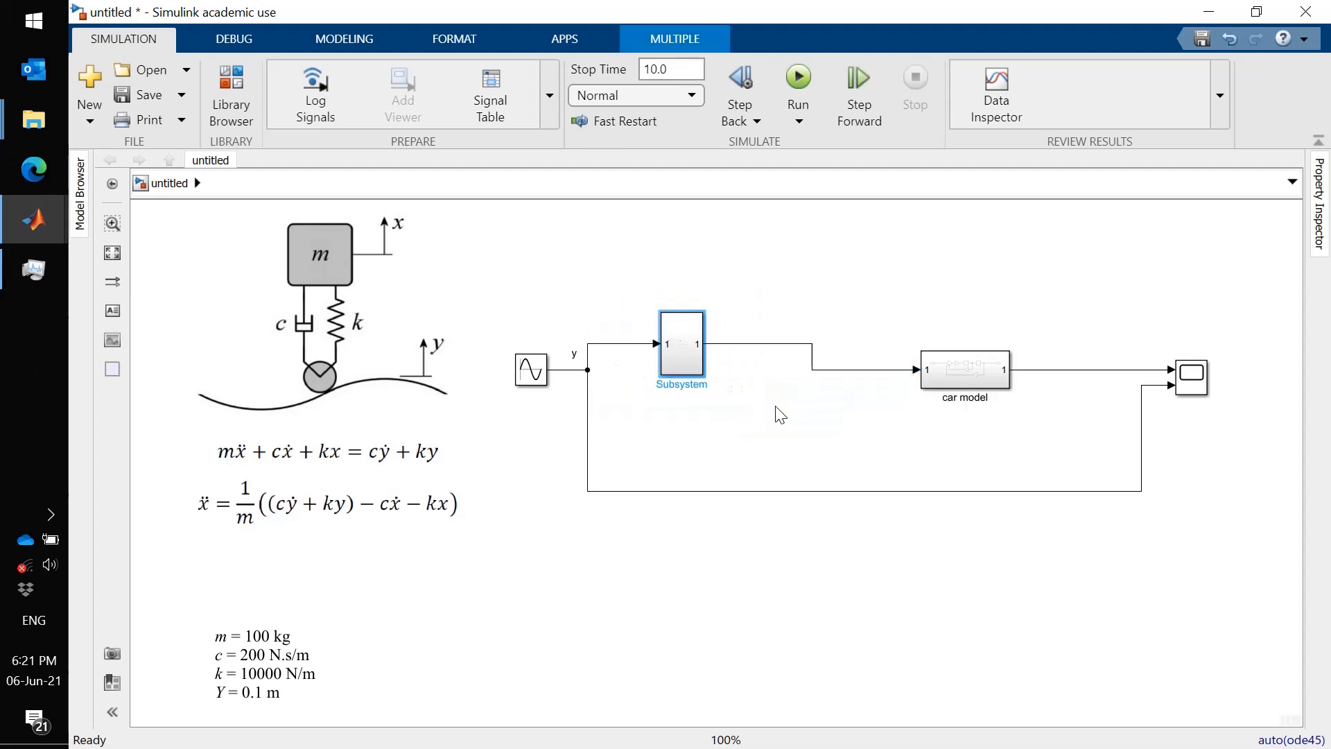
pyautogui.doubleClick(682, 387)
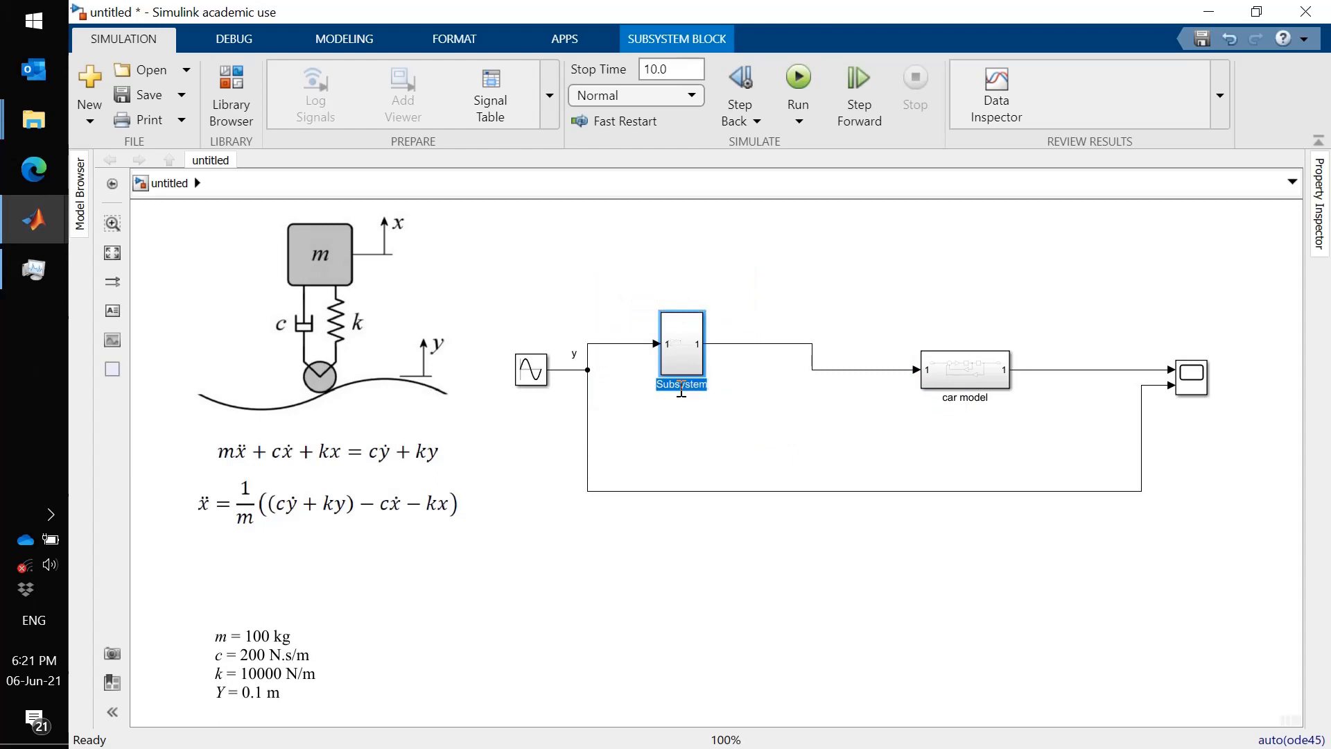
pyautogui.write('road')
pyautogui.moveTo(682, 351); pyautogui.dragTo(713, 394)
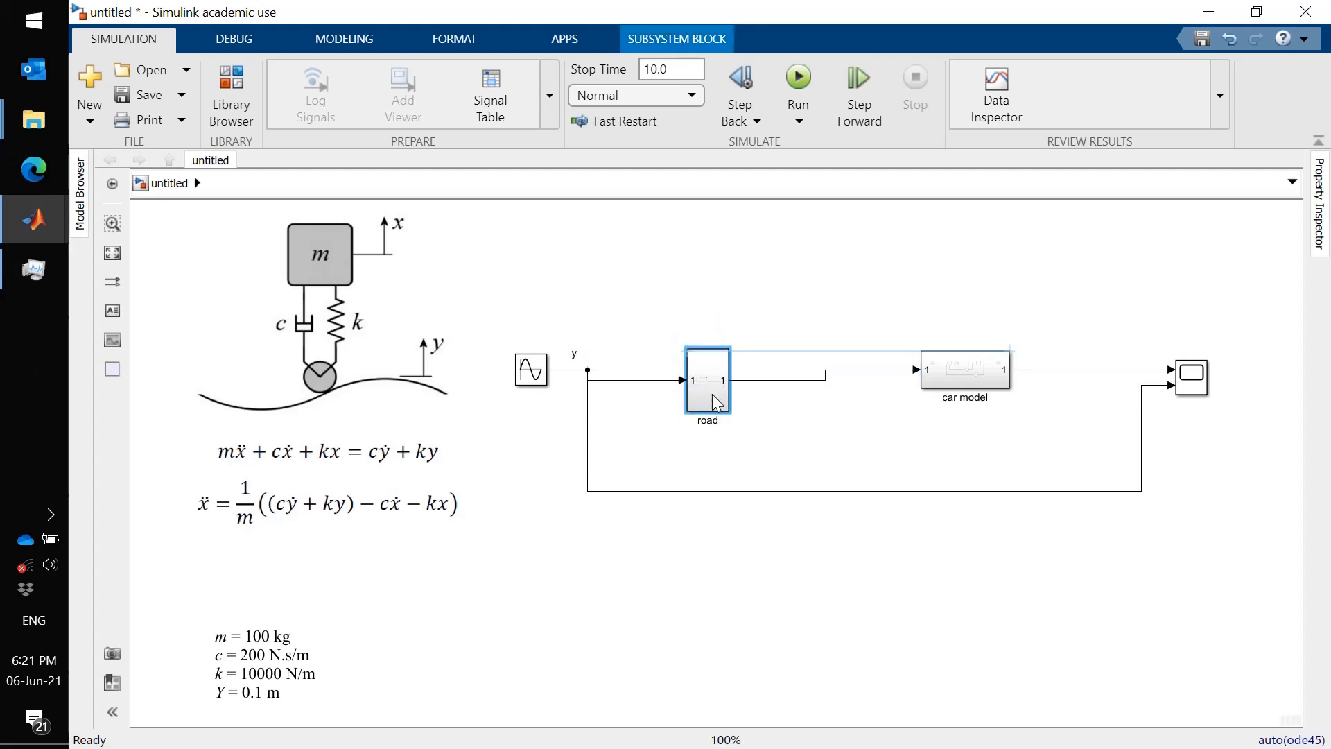
# - Widen the road subsystem block and open it to edit its contents
pyautogui.moveTo(728, 400)
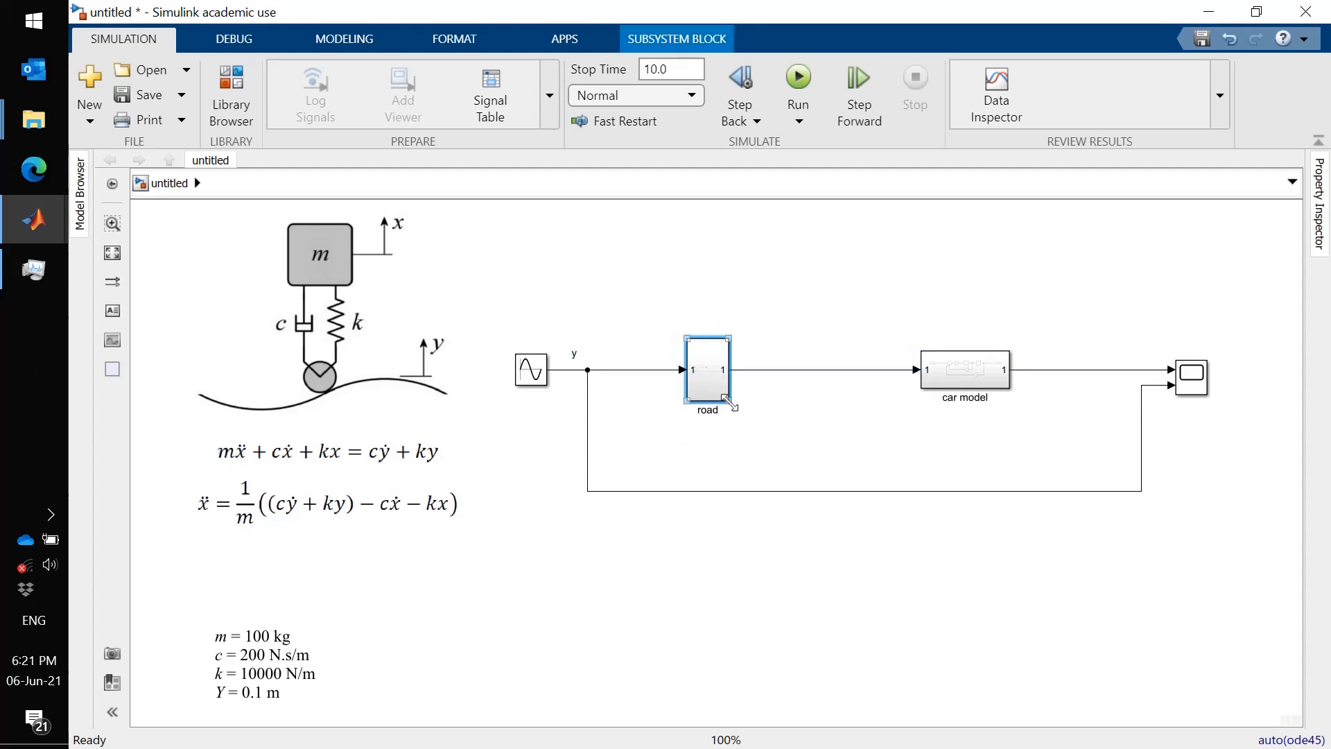
pyautogui.moveTo(728, 400); pyautogui.dragTo(766, 390)
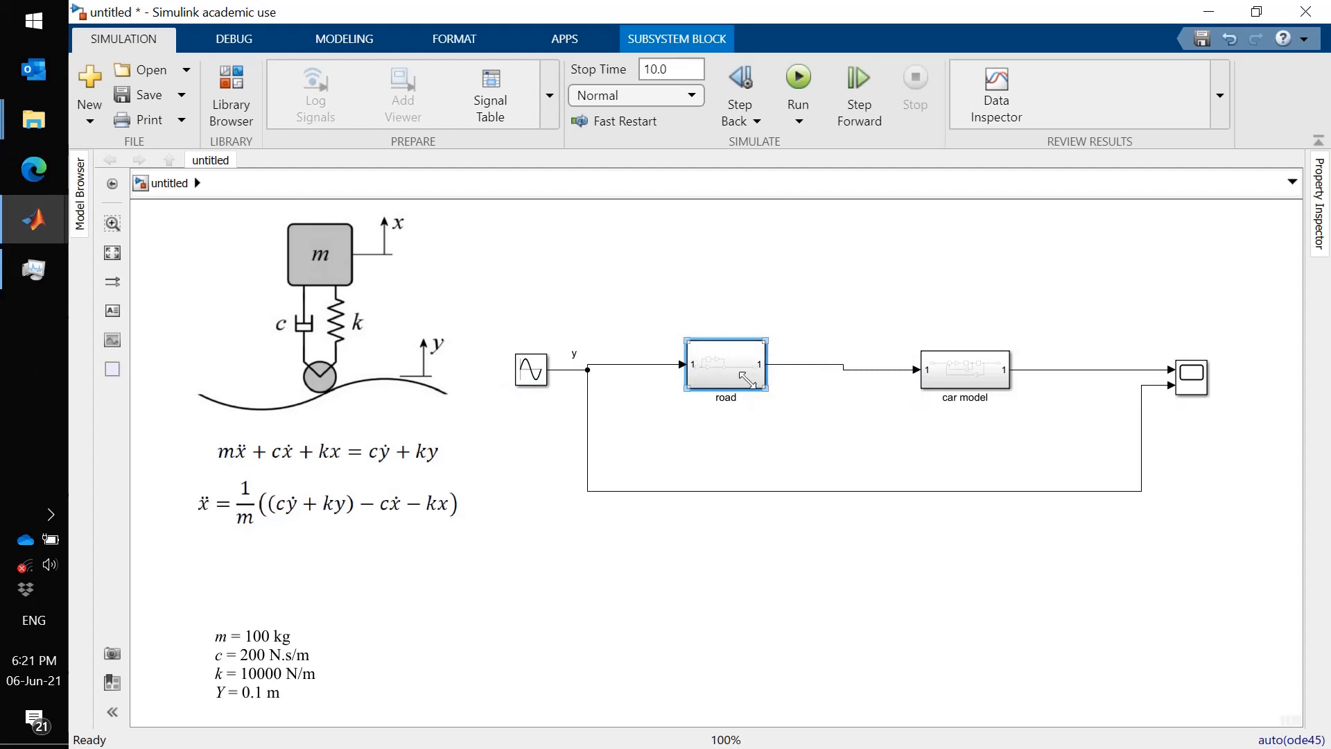
pyautogui.doubleClick(721, 378)
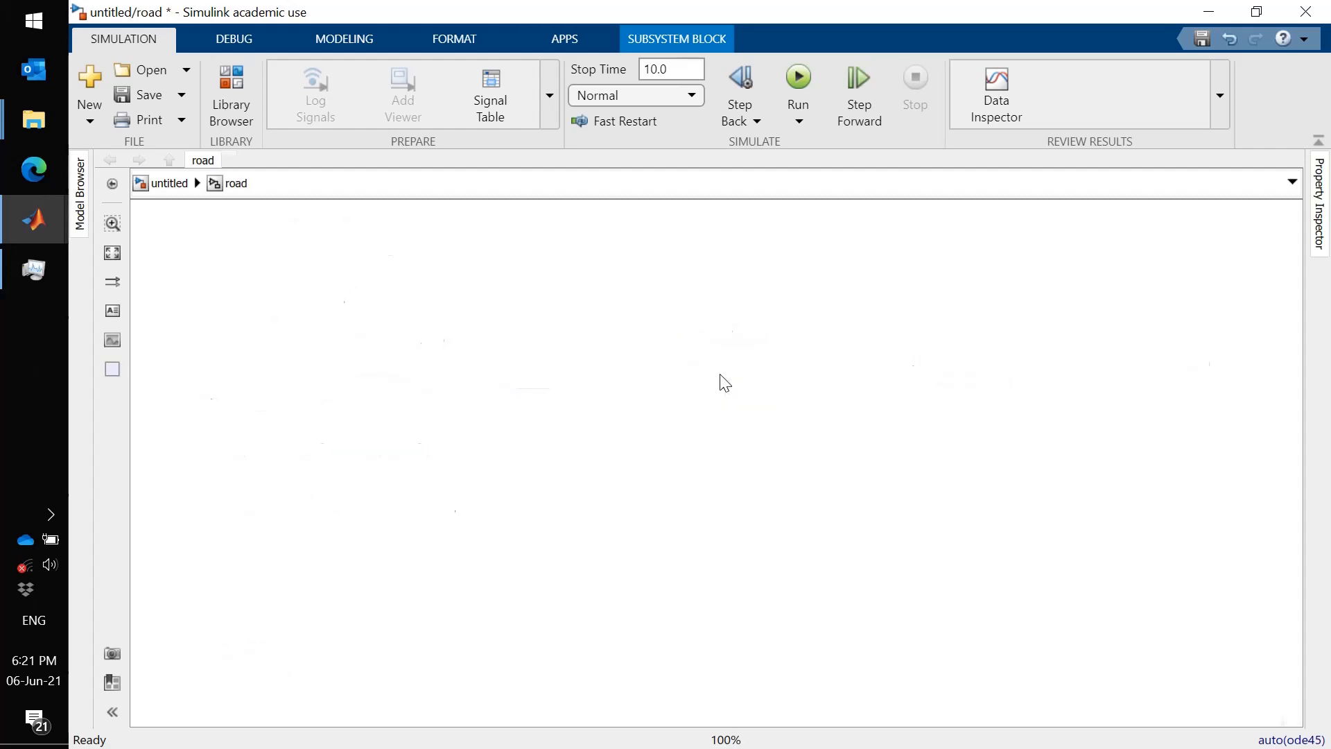
# - Rename the road subsystem's input port to profile
pyautogui.click(530, 484)
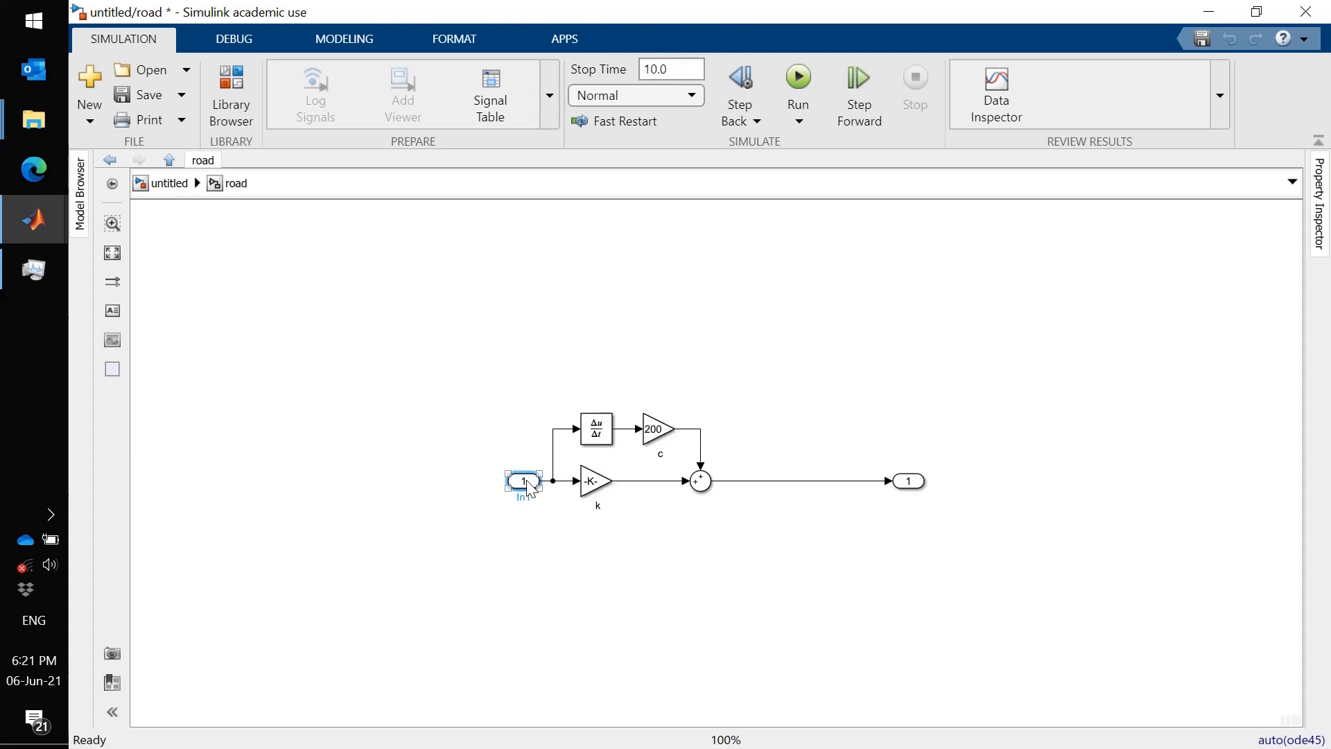
pyautogui.doubleClick(524, 496)
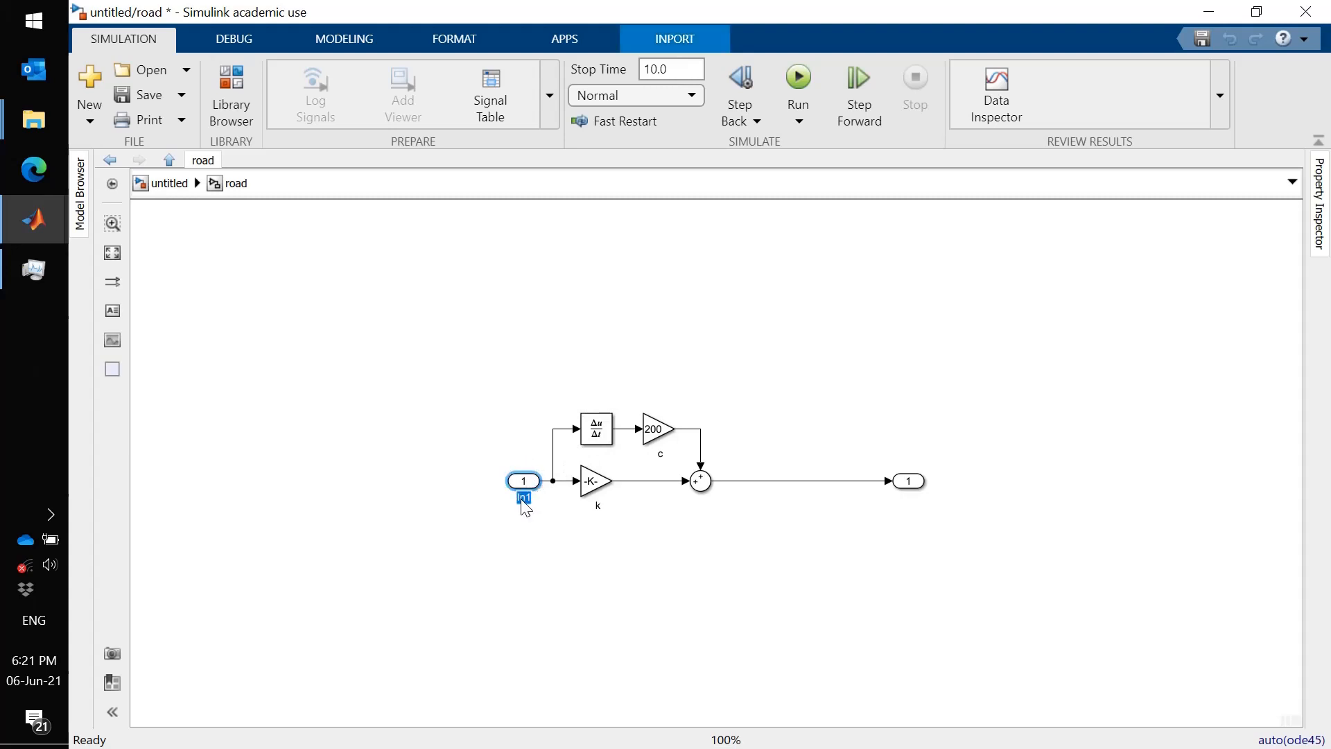
pyautogui.write('d')
pyautogui.click(595, 580)
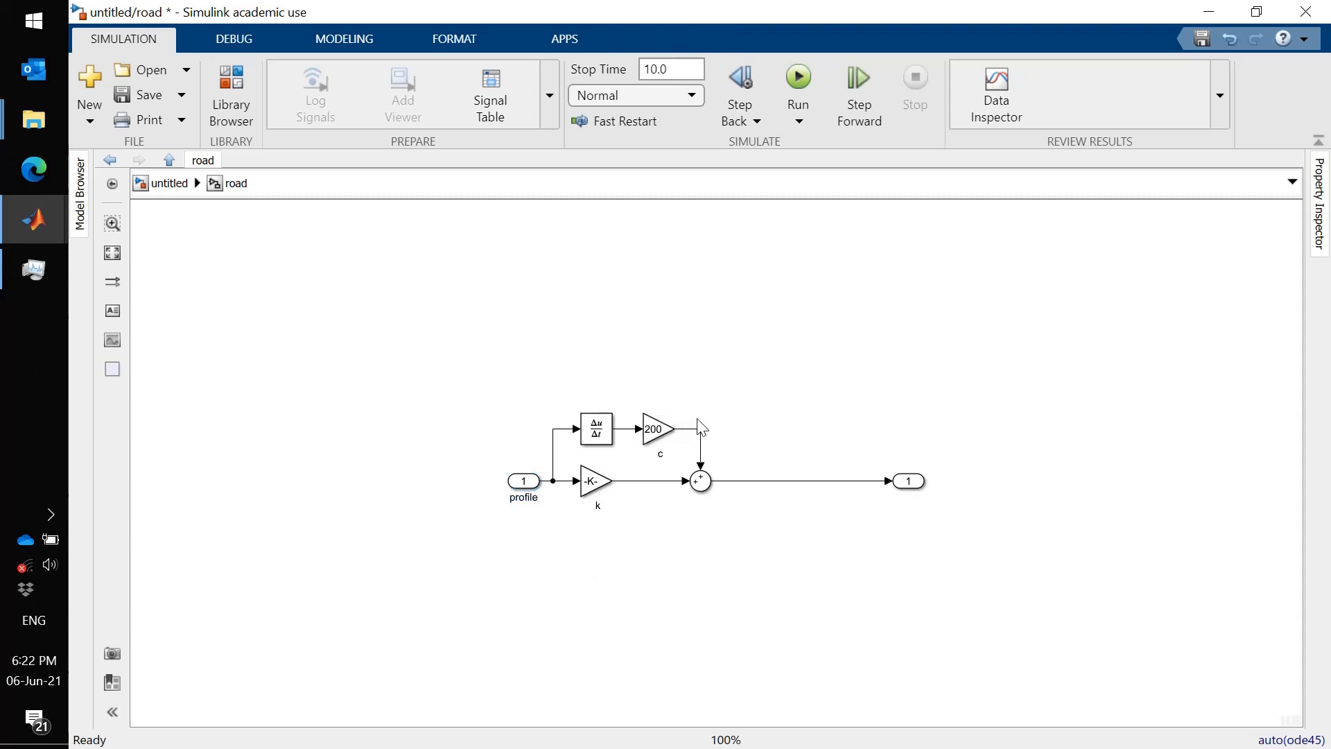
# - Rename the road subsystem's output port to road
pyautogui.click(908, 483)
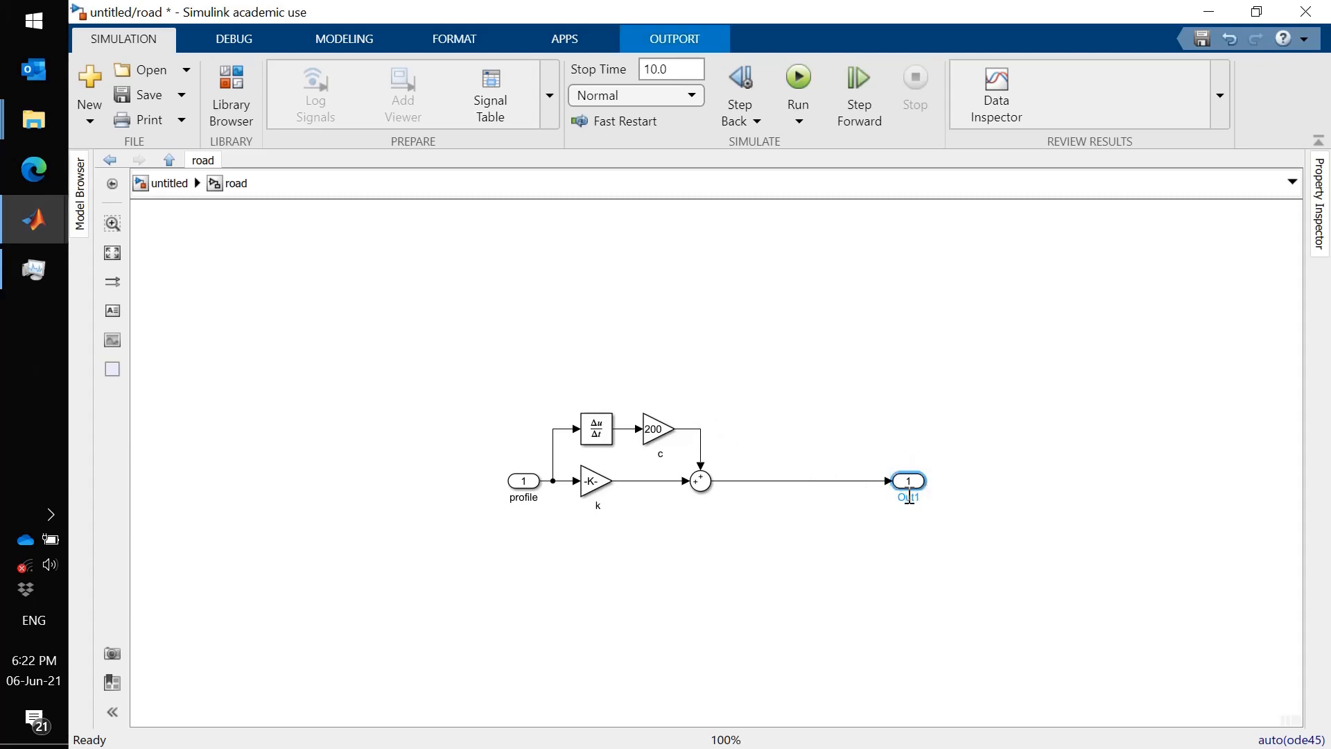
pyautogui.doubleClick(909, 497)
pyautogui.write('road')
pyautogui.press('Return')
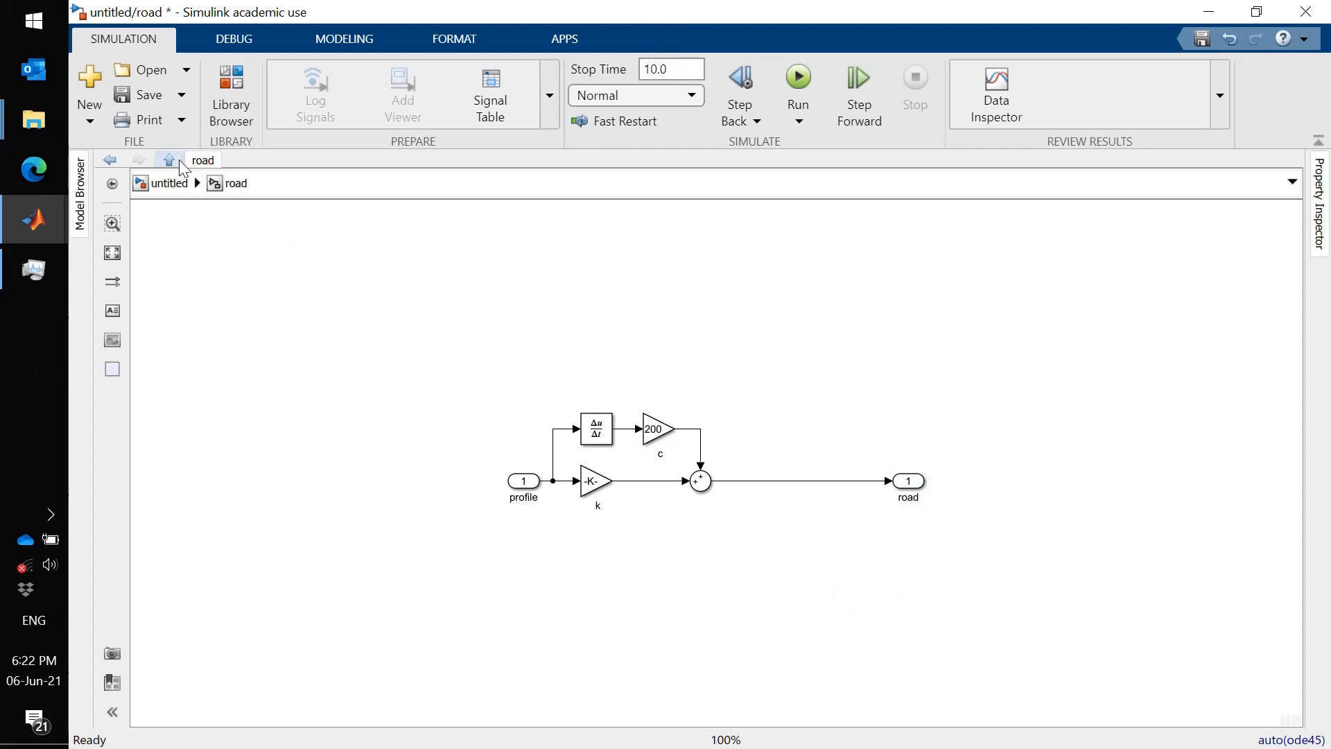
# - Return to the top-level model and enlarge the road subsystem block so its port labels fit
pyautogui.click(170, 161)
pyautogui.click(714, 380)
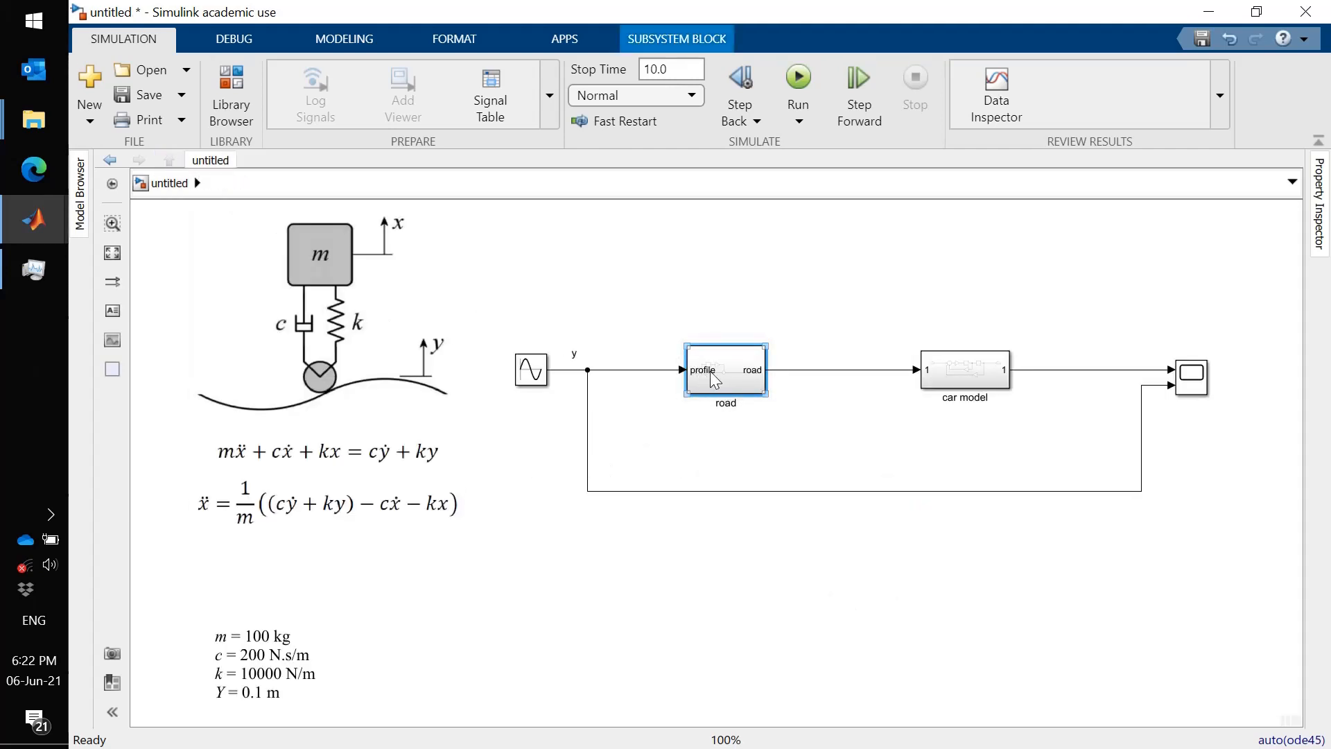
pyautogui.moveTo(769, 343); pyautogui.dragTo(793, 358)
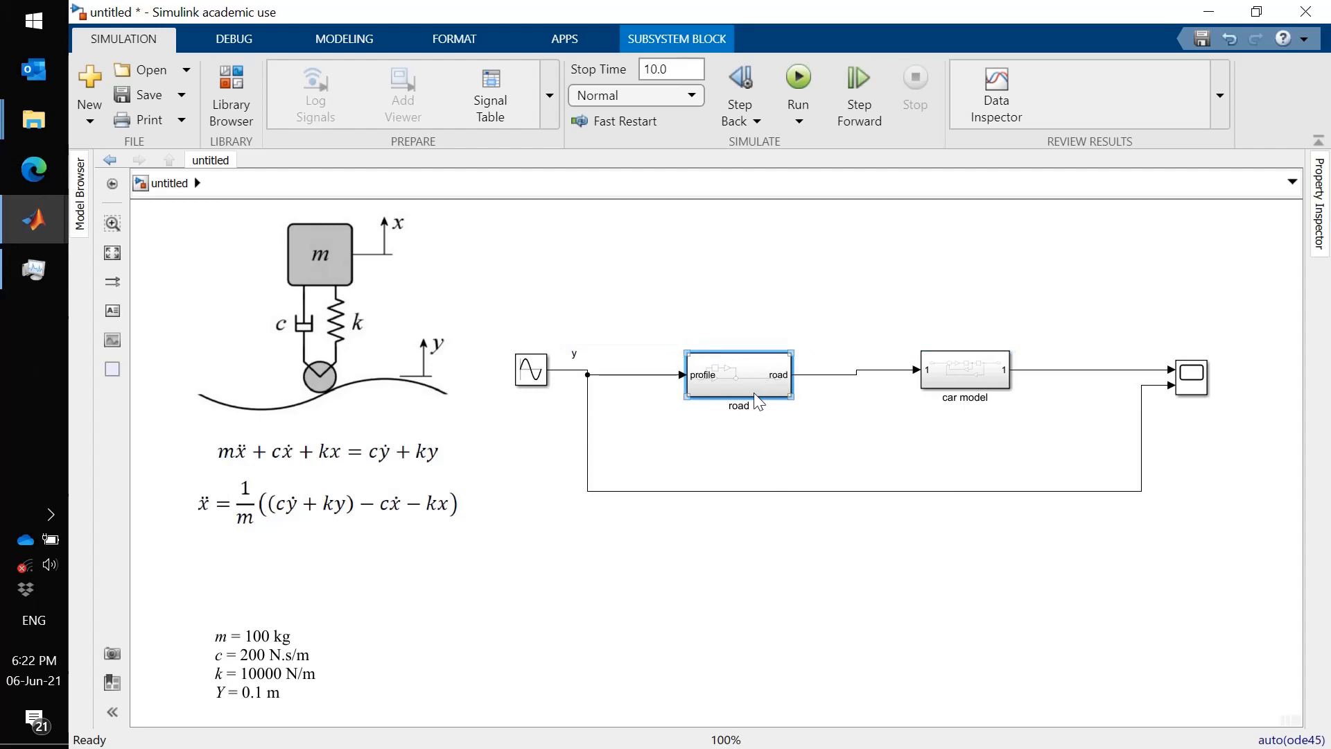
# - Open the car model subsystem and rename its input port to road
pyautogui.click(977, 374)
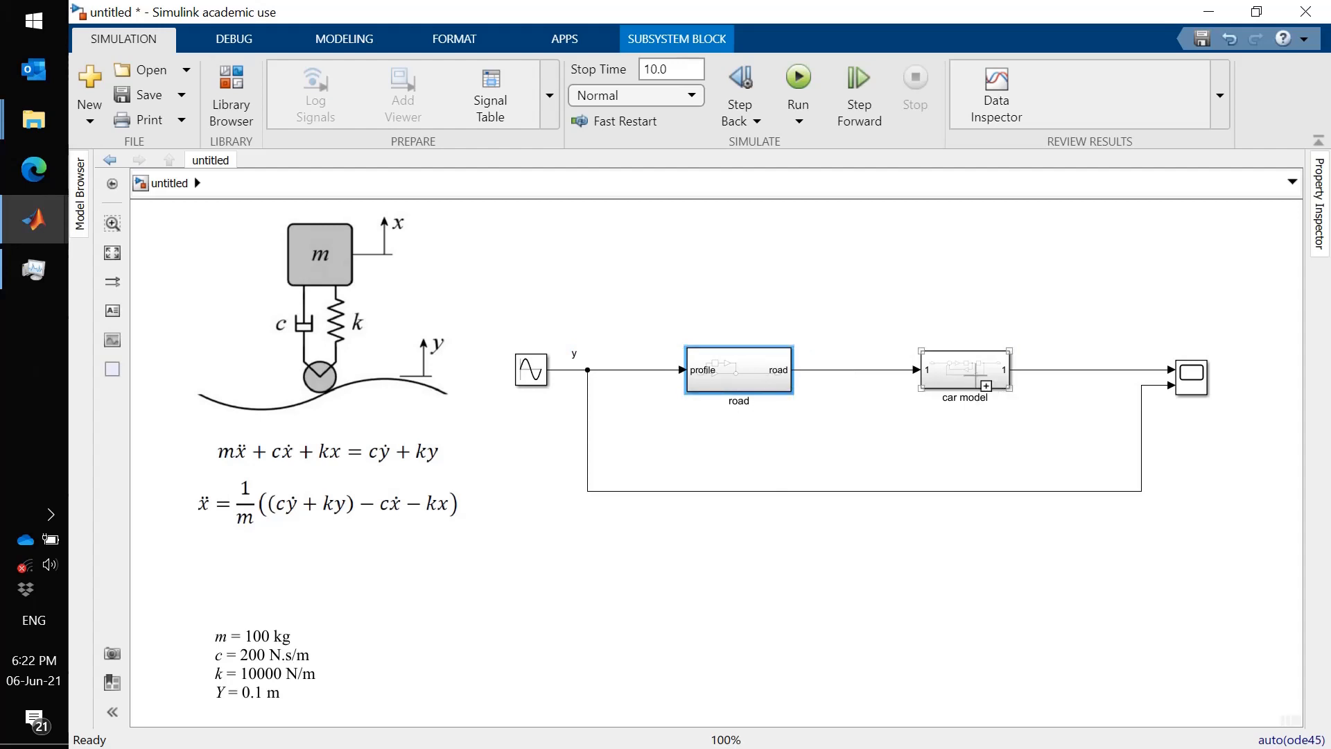
pyautogui.doubleClick(971, 365)
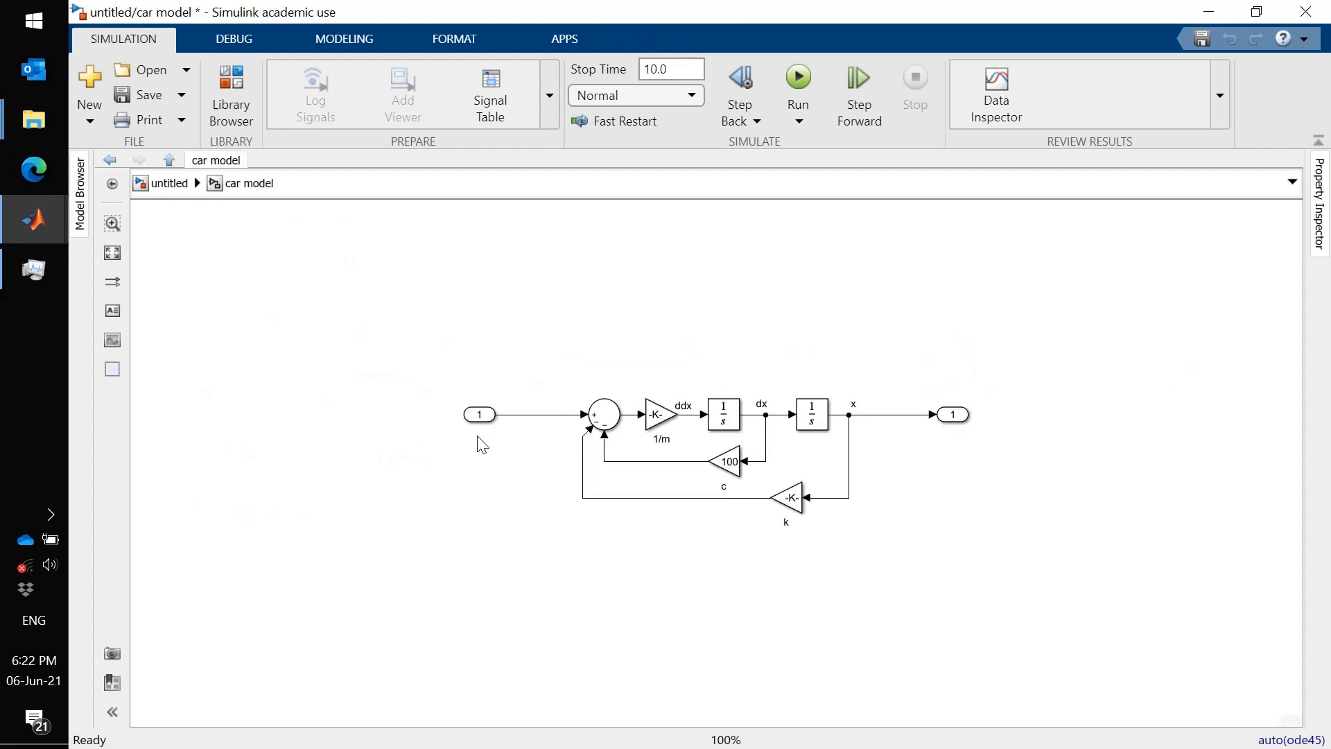
pyautogui.click(480, 418)
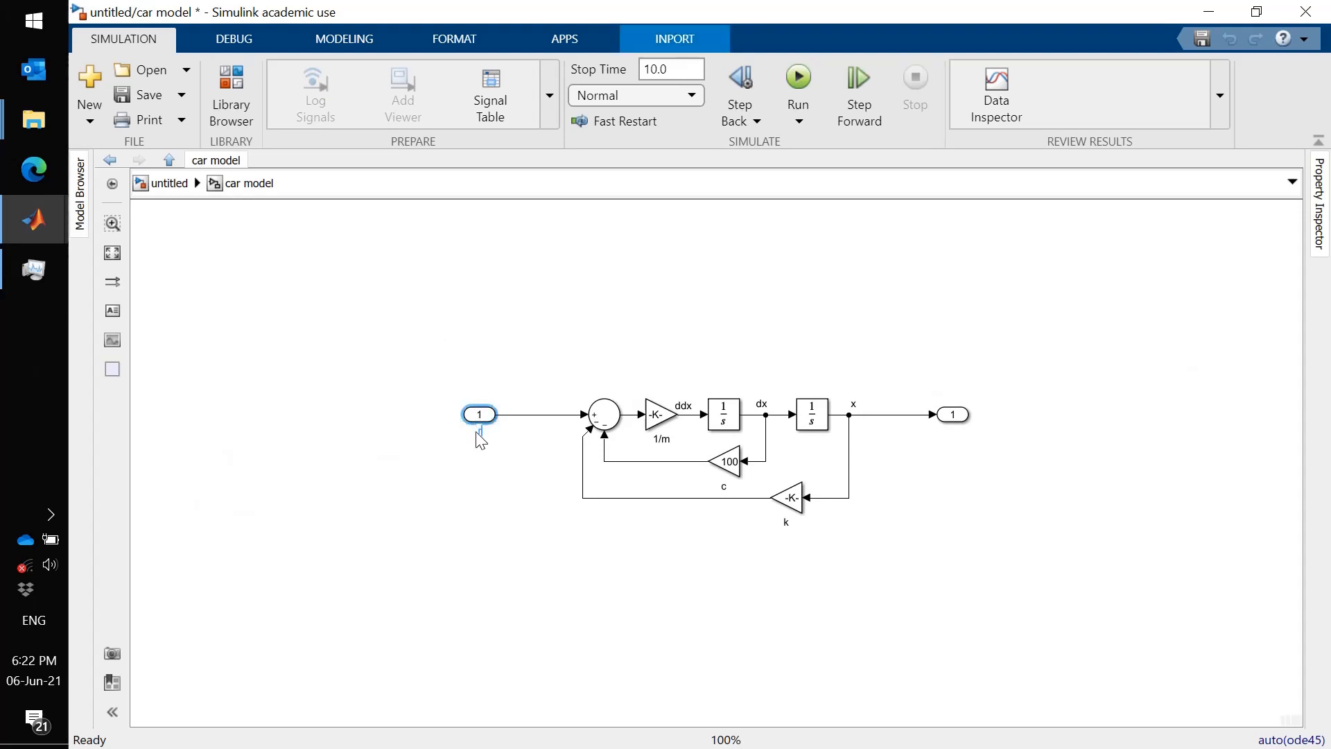
pyautogui.click(991, 478)
# - Rename the car model's output port to x and return to the top-level model
pyautogui.click(962, 436)
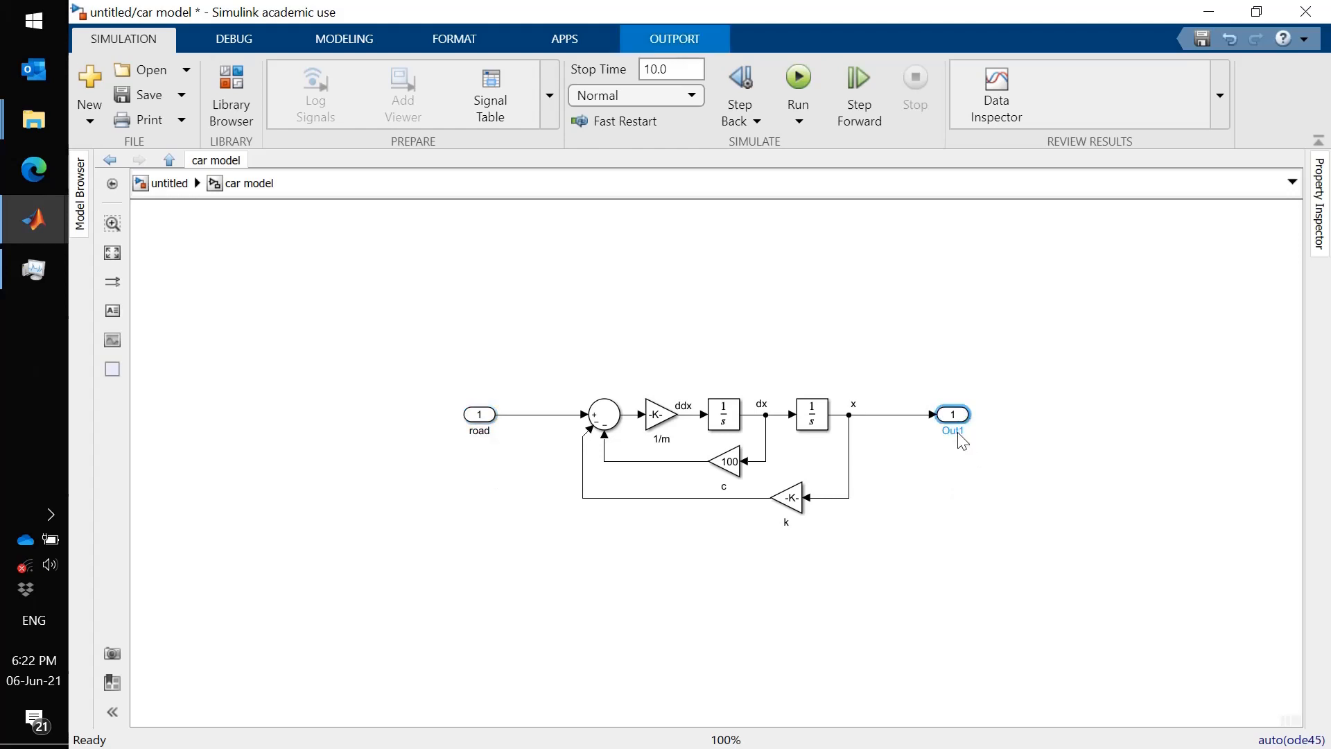
pyautogui.doubleClick(958, 433)
pyautogui.write('x')
pyautogui.click(923, 514)
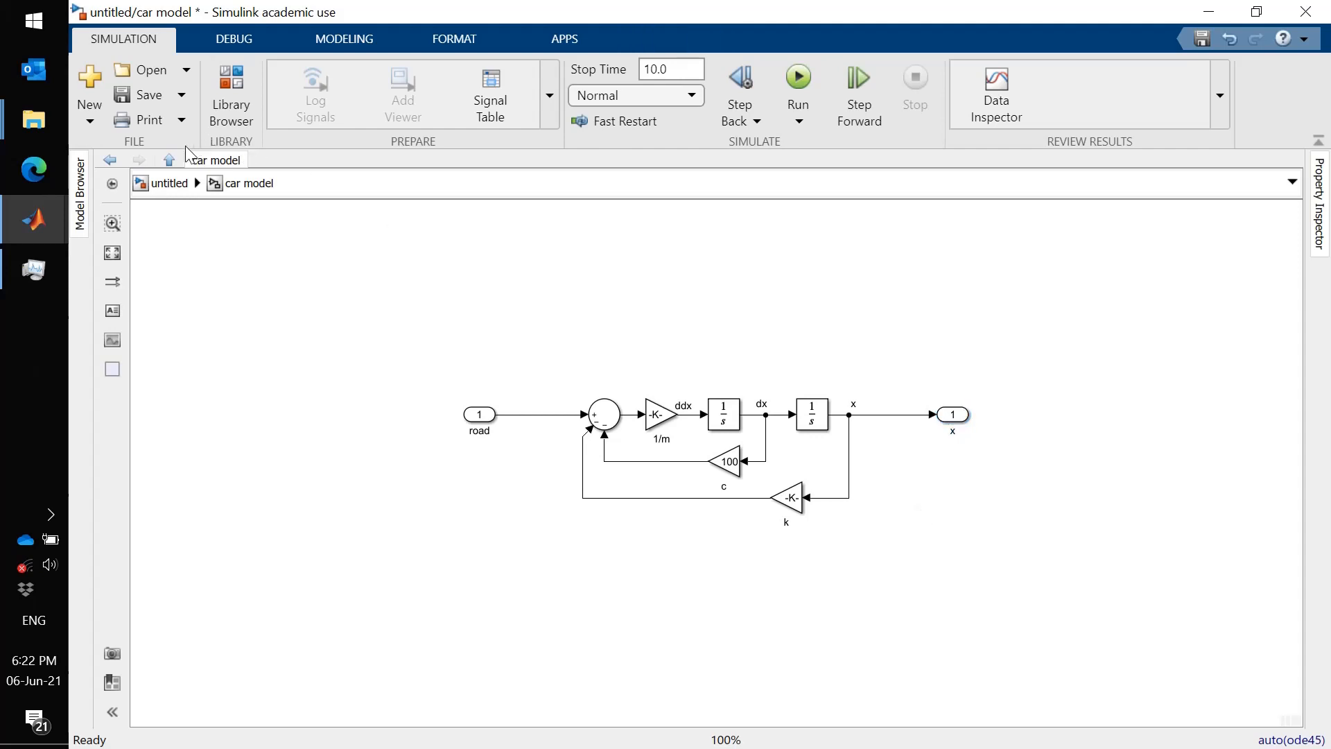
pyautogui.click(170, 163)
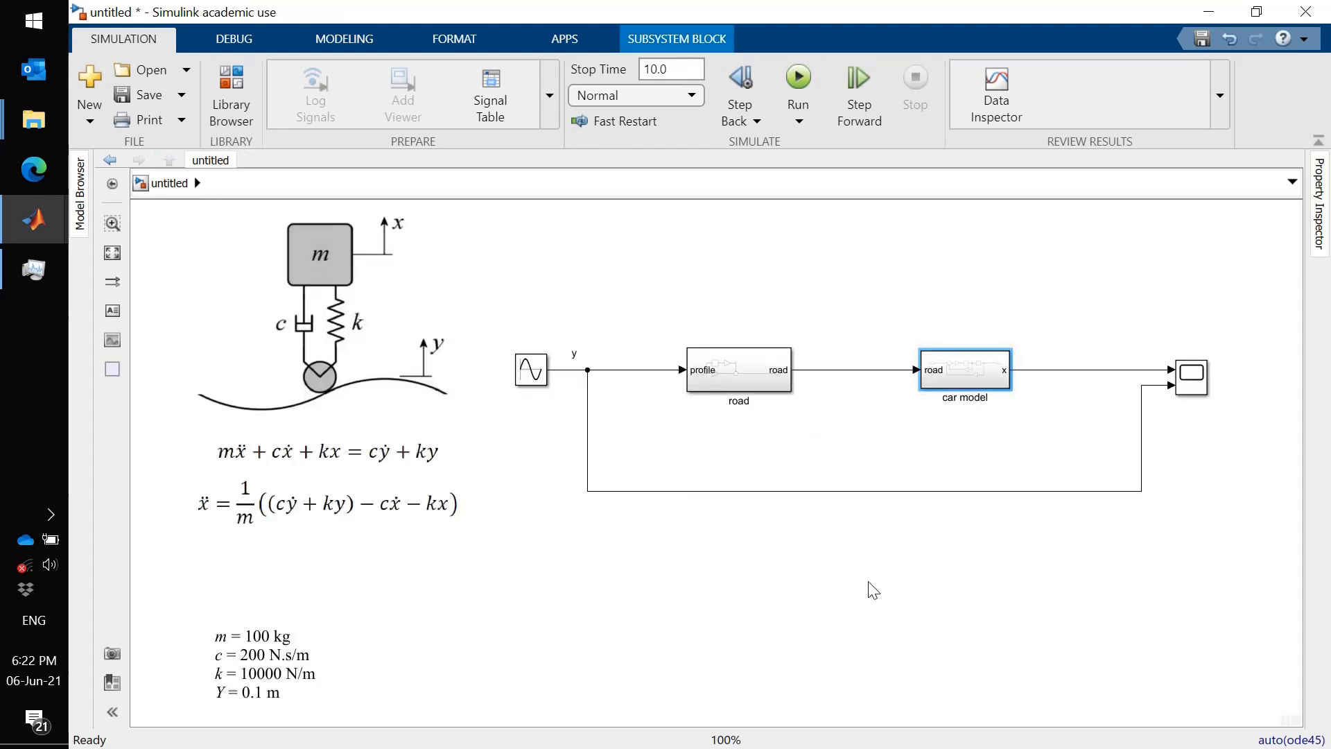
# - Move the y feedback line up closer to the blocks and shift the car model block slightly left
pyautogui.moveTo(853, 492); pyautogui.dragTo(838, 415)
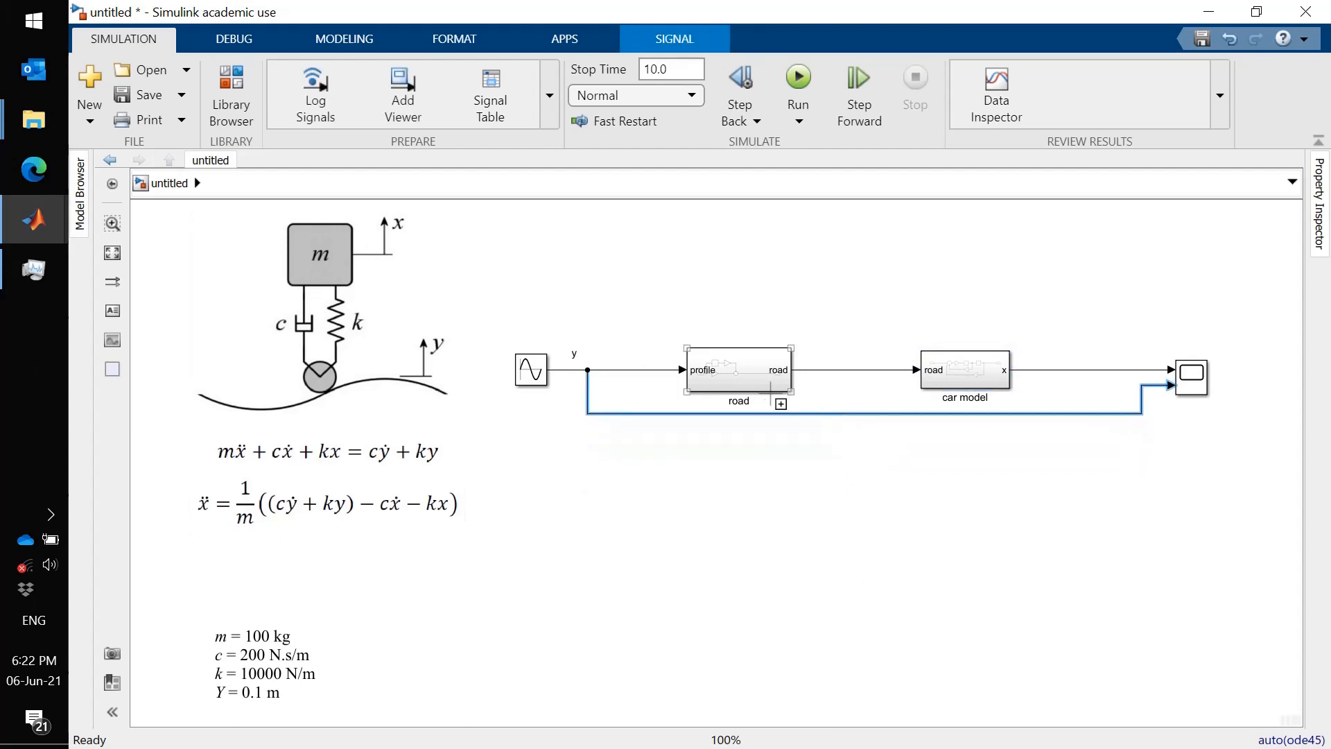
pyautogui.click(952, 384)
pyautogui.moveTo(920, 352); pyautogui.dragTo(910, 351)
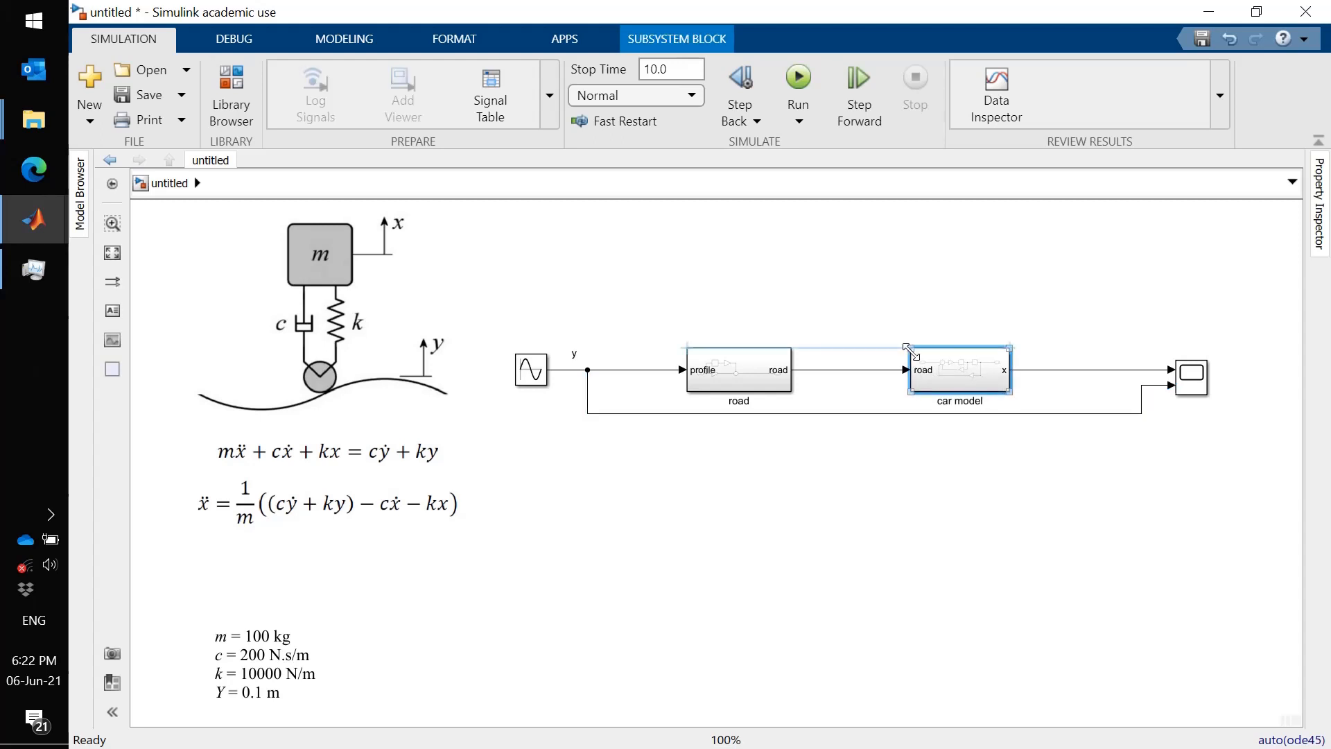
pyautogui.click(976, 464)
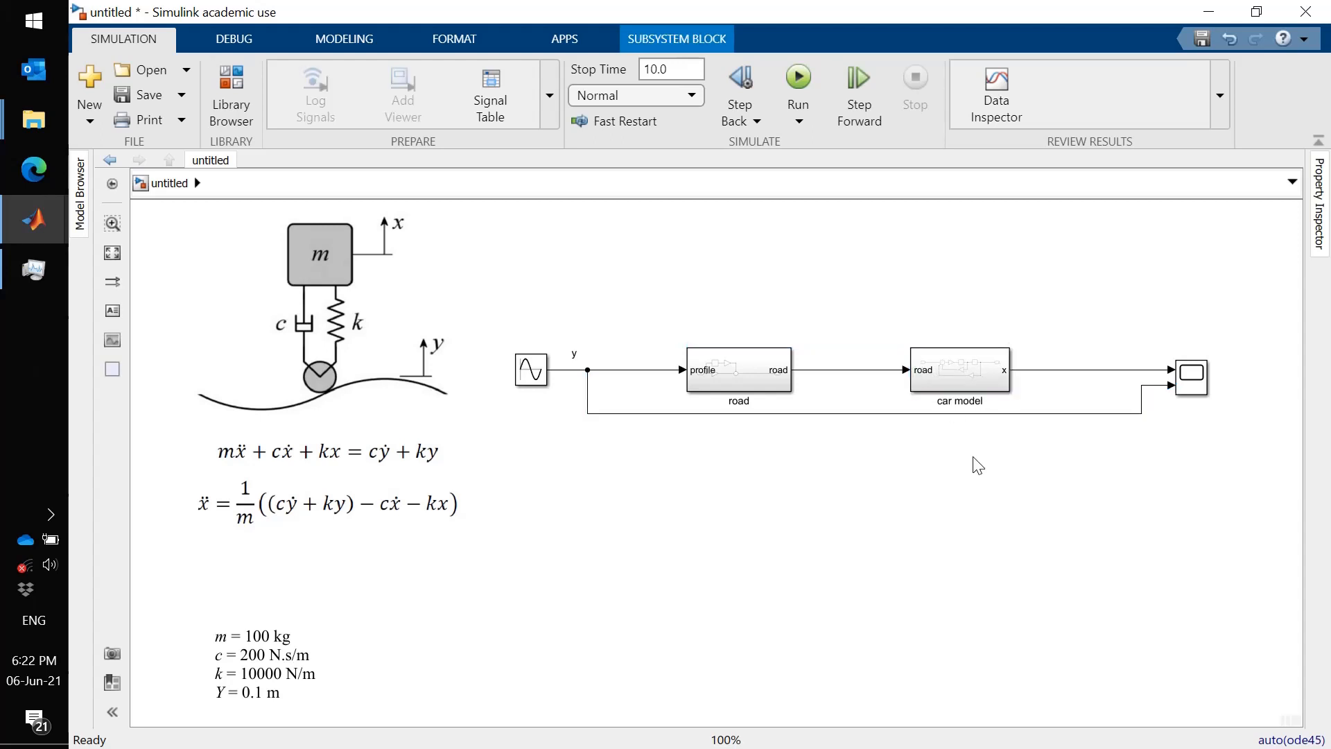